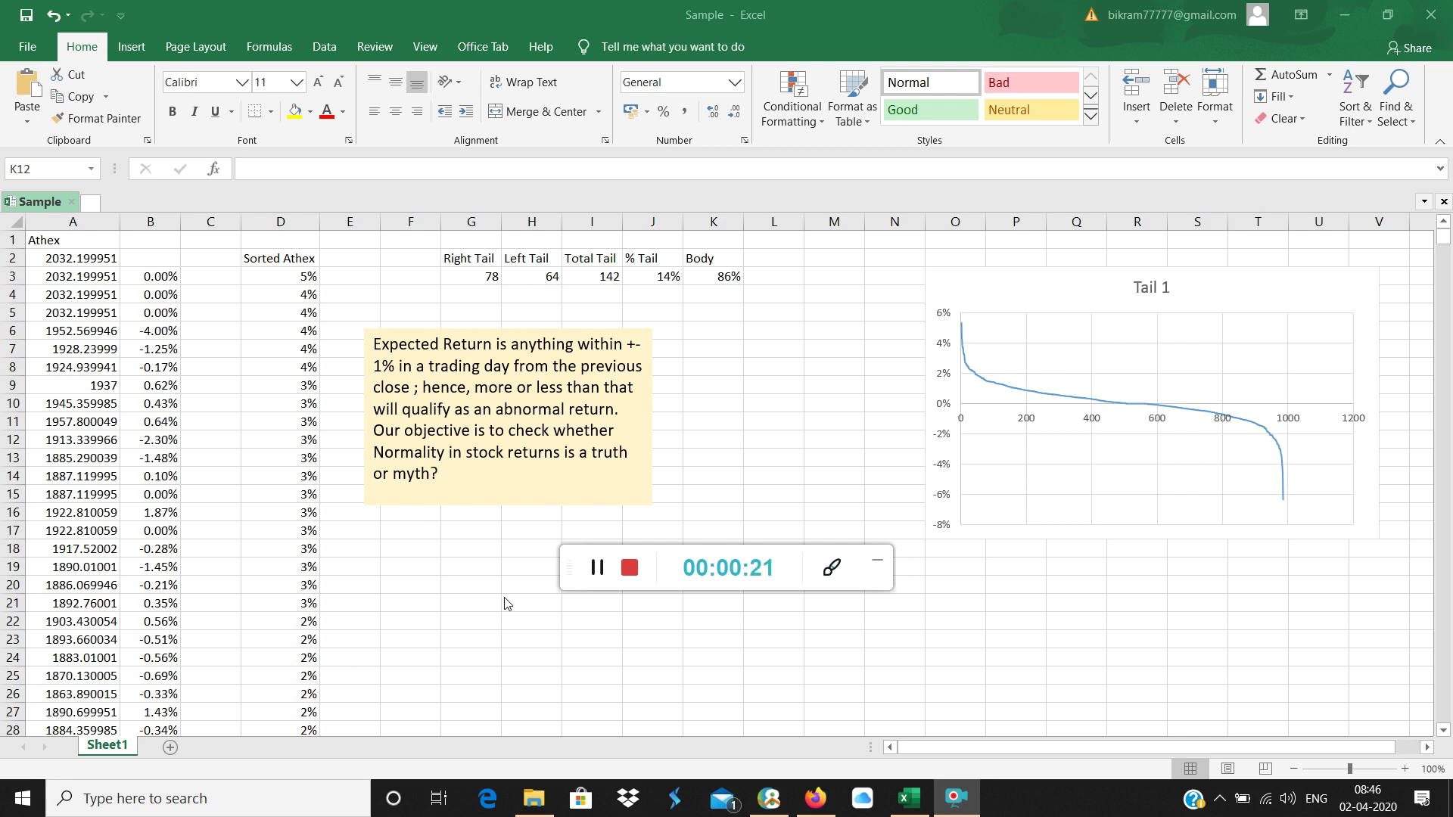
Step: Title column B 'Daily Returns' in B1 and widen the column to fit the heading
left_click(96, 261)
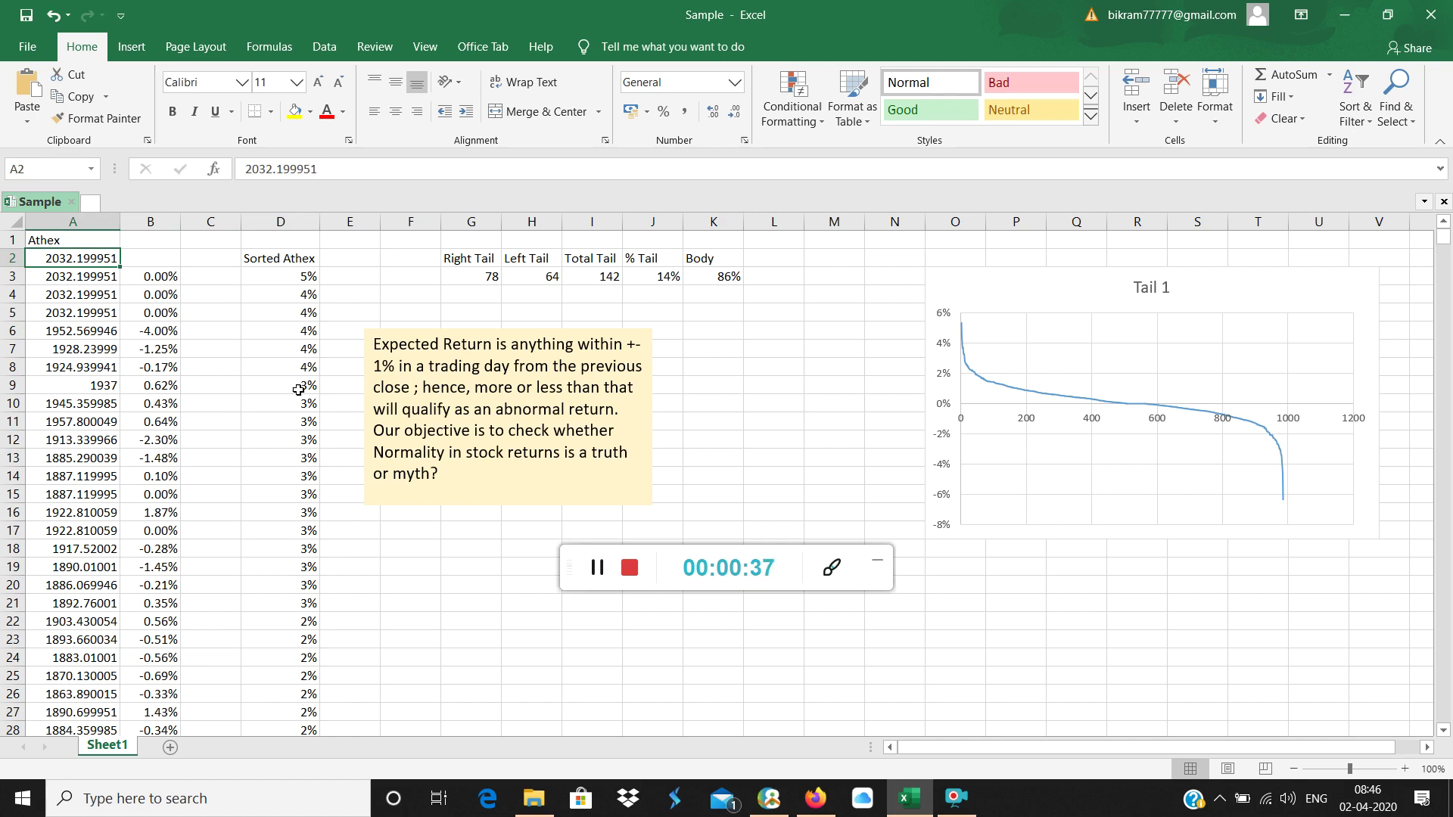
left_click(489, 600)
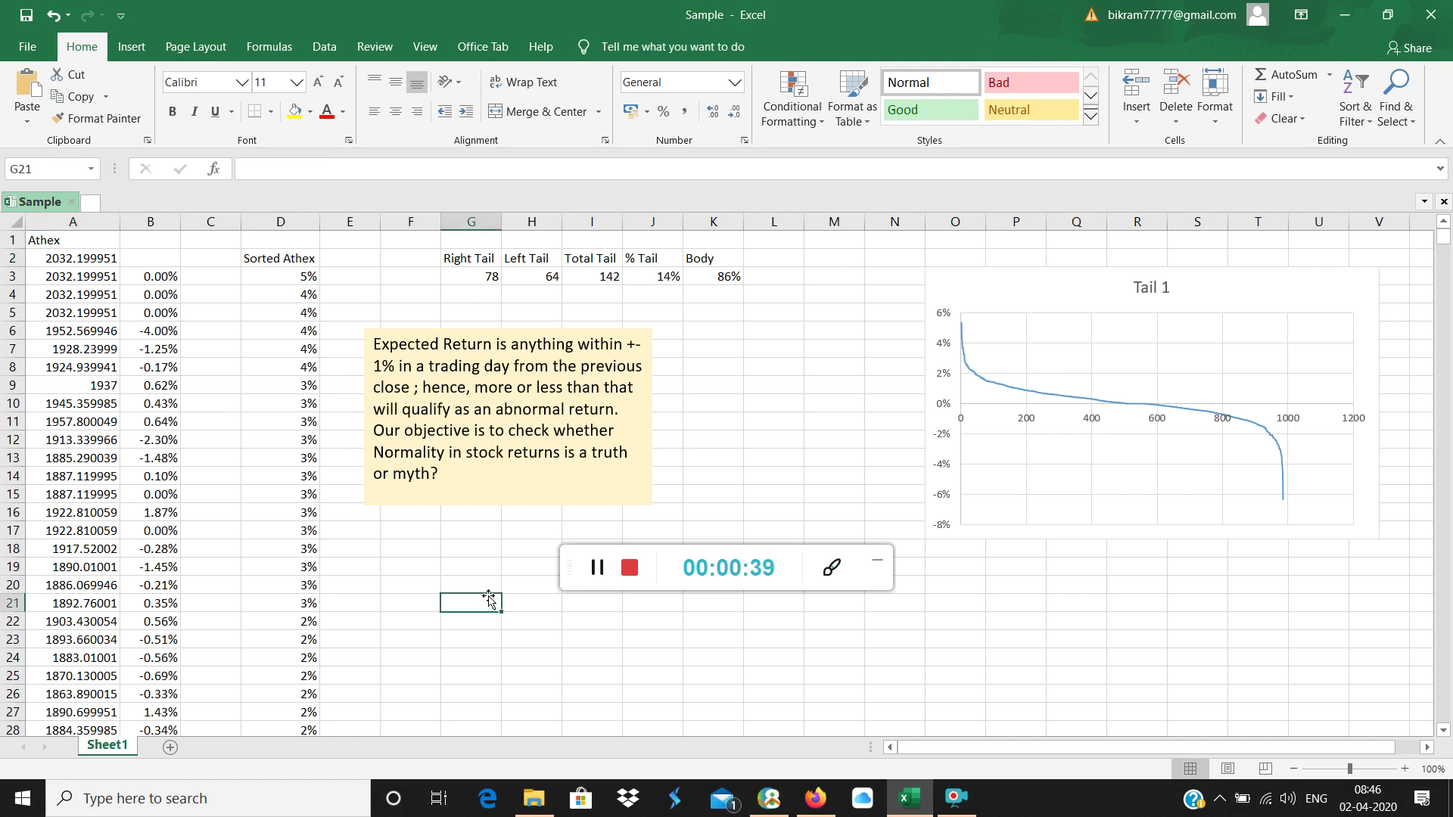
left_click(85, 261)
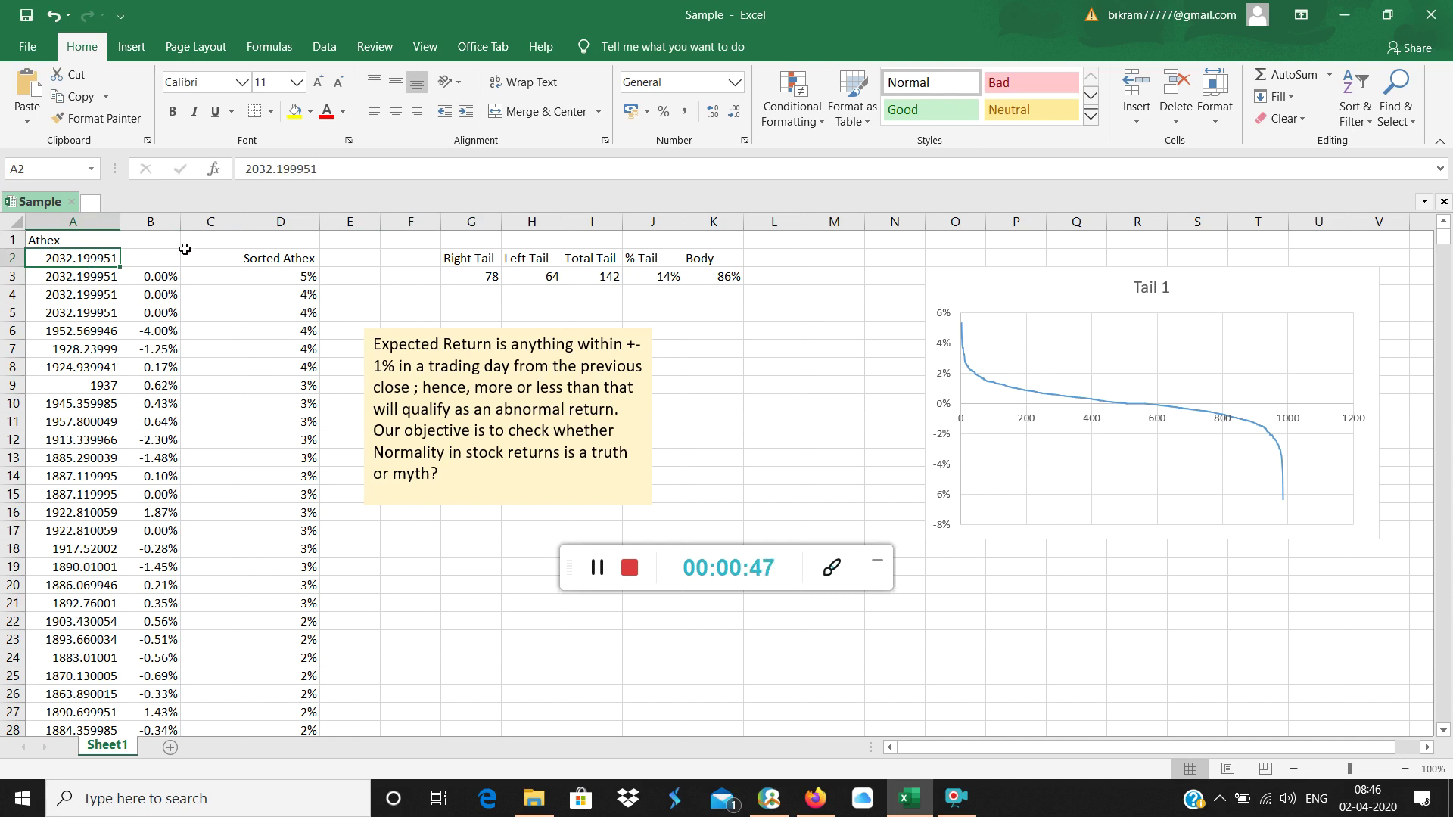
left_click(150, 243)
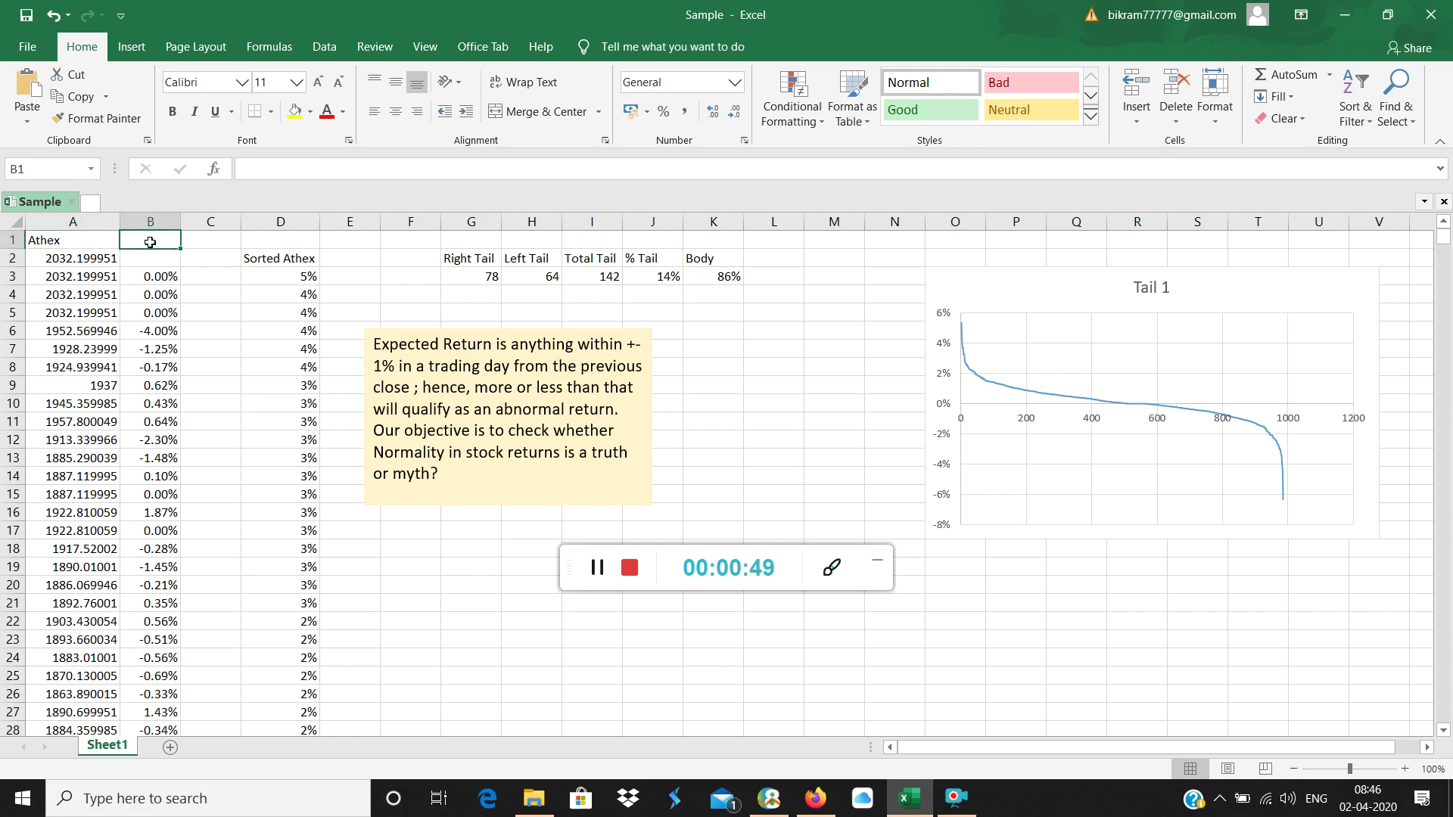
type("D")
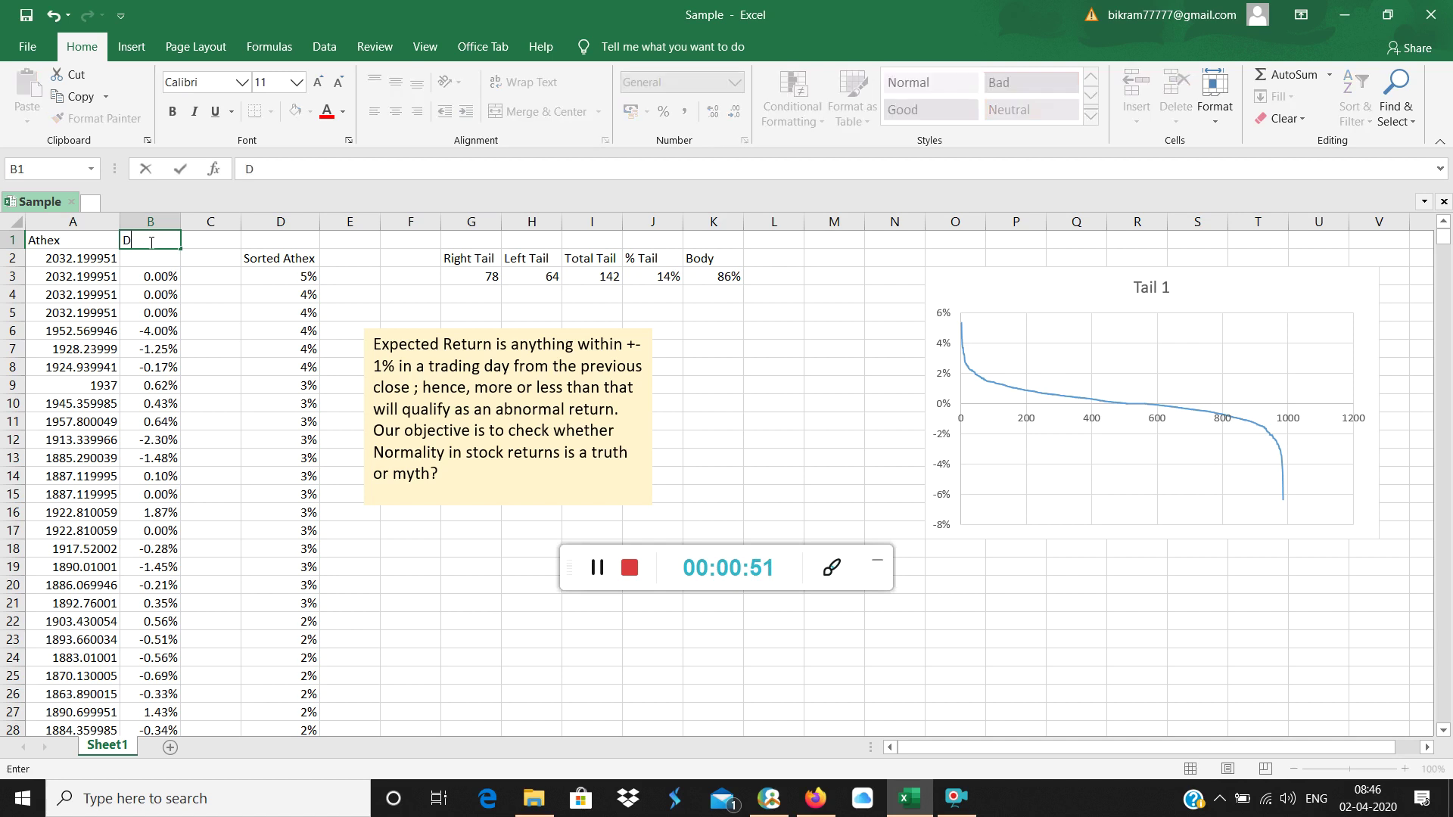
type("aily Returns")
key("Return")
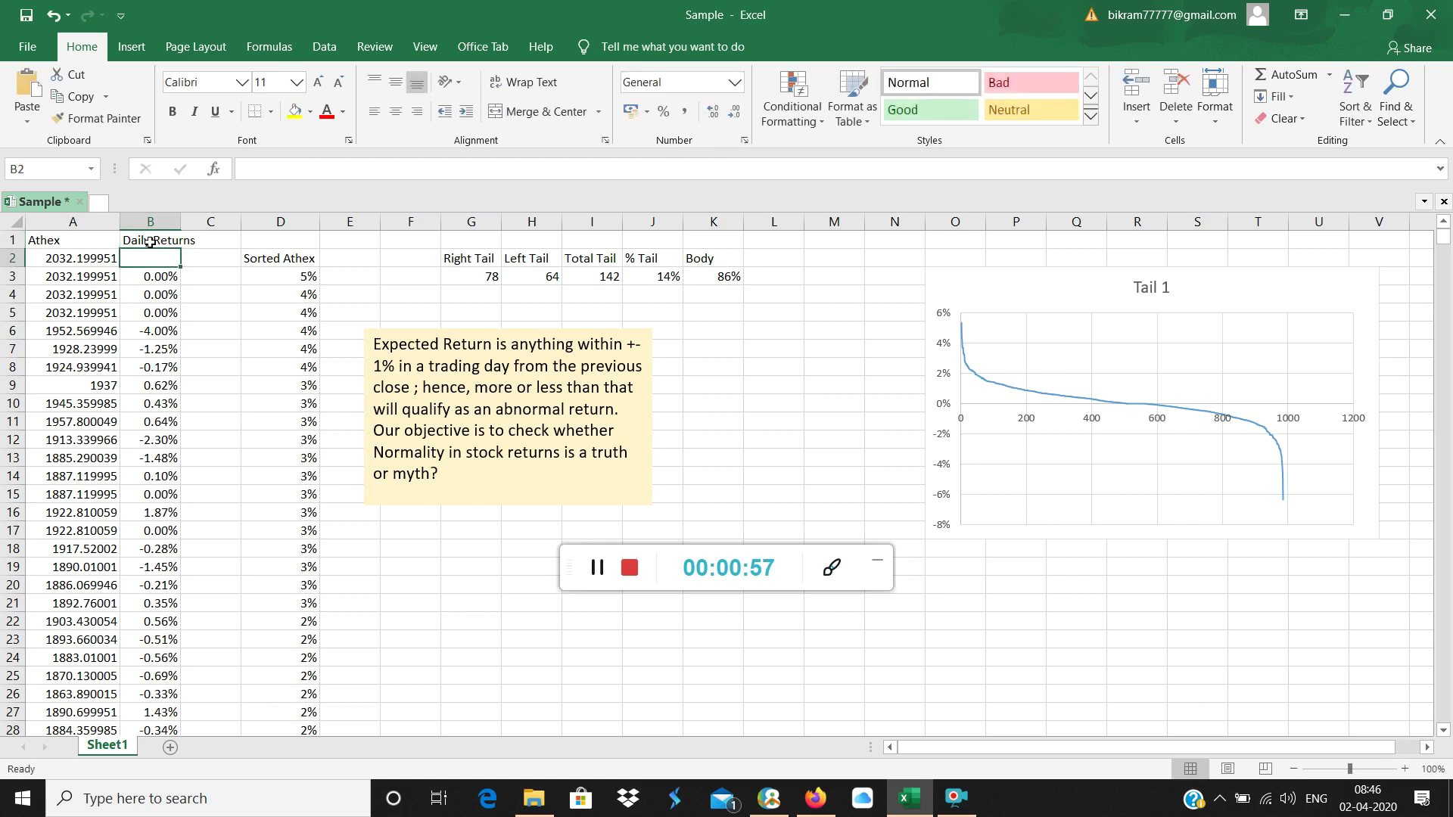
left_click_drag(182, 220, 198, 220)
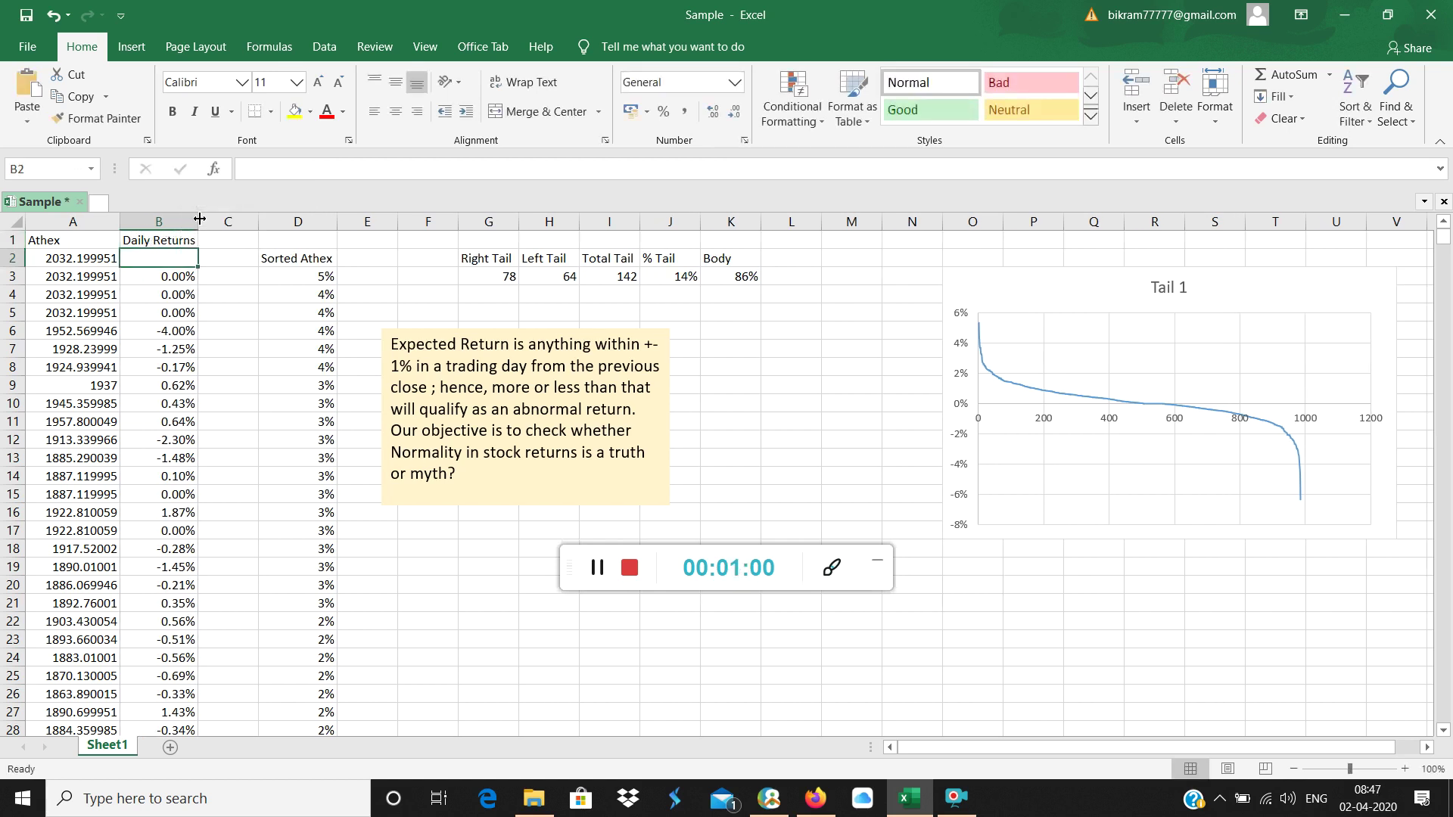
Step: Check the =LN(A4/A3) log-return formulas in B3, B4 and B5 against the Athex prices
left_click(180, 277)
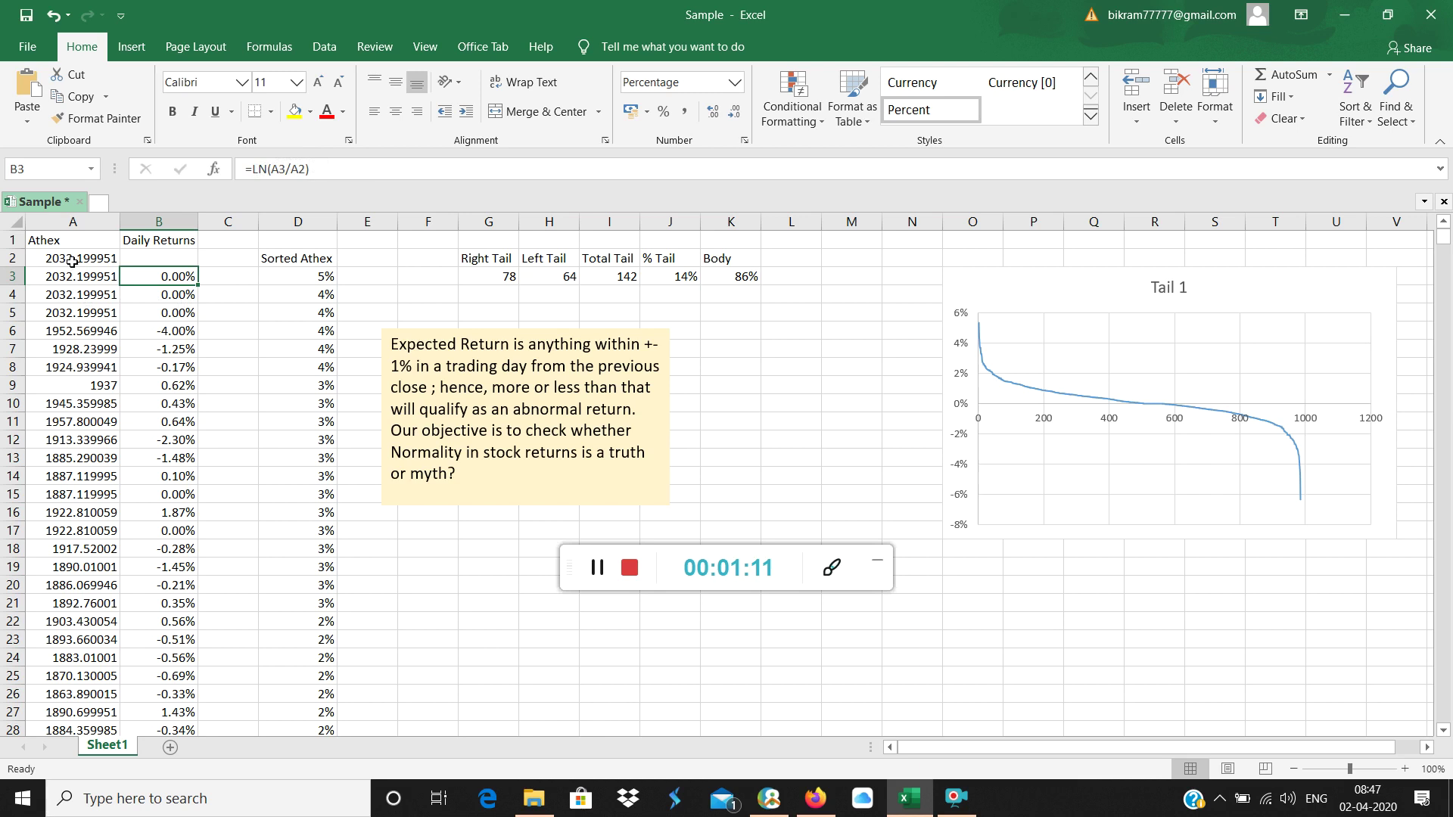
left_click(165, 297)
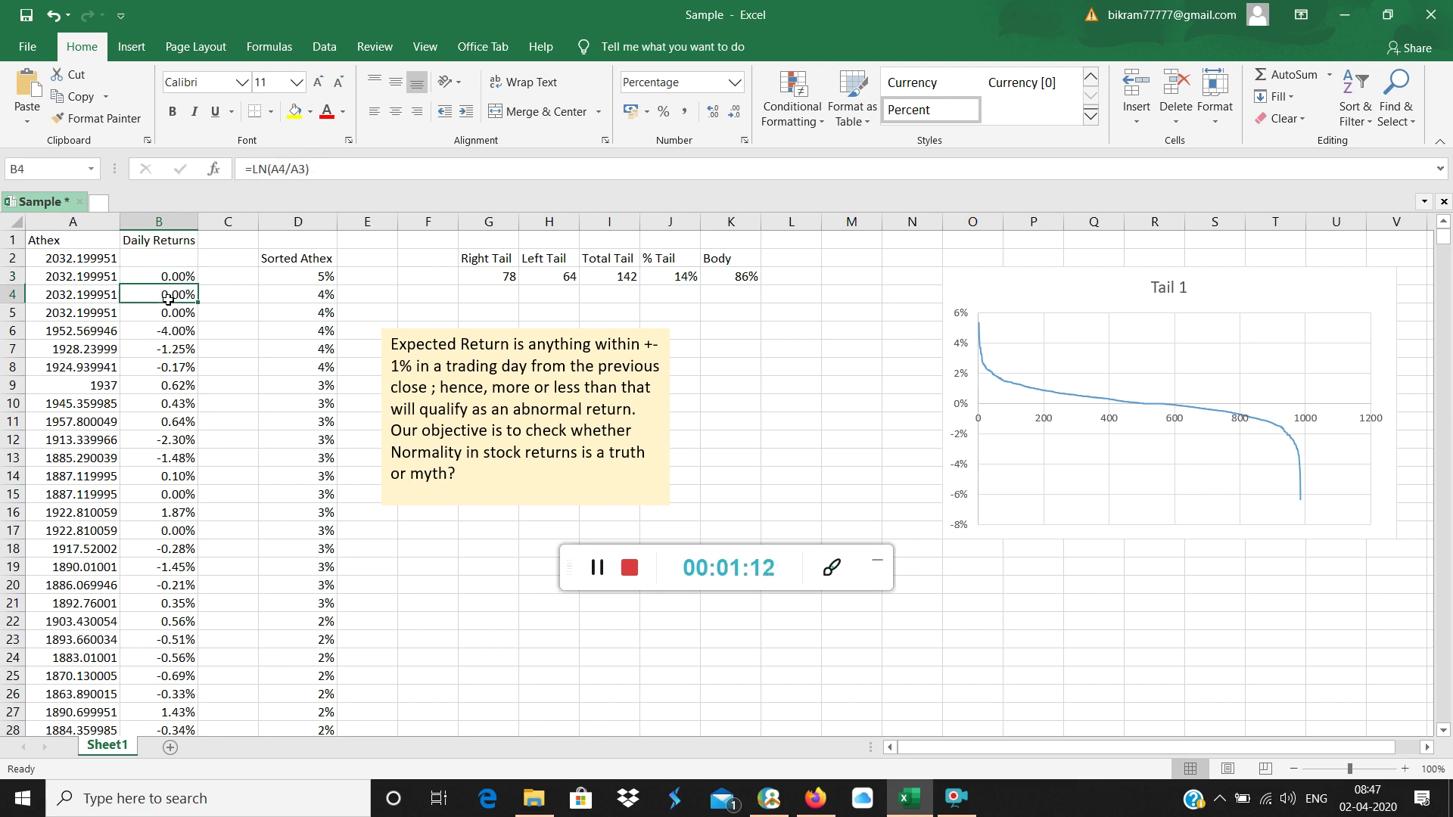
left_click(81, 313)
left_click(77, 292)
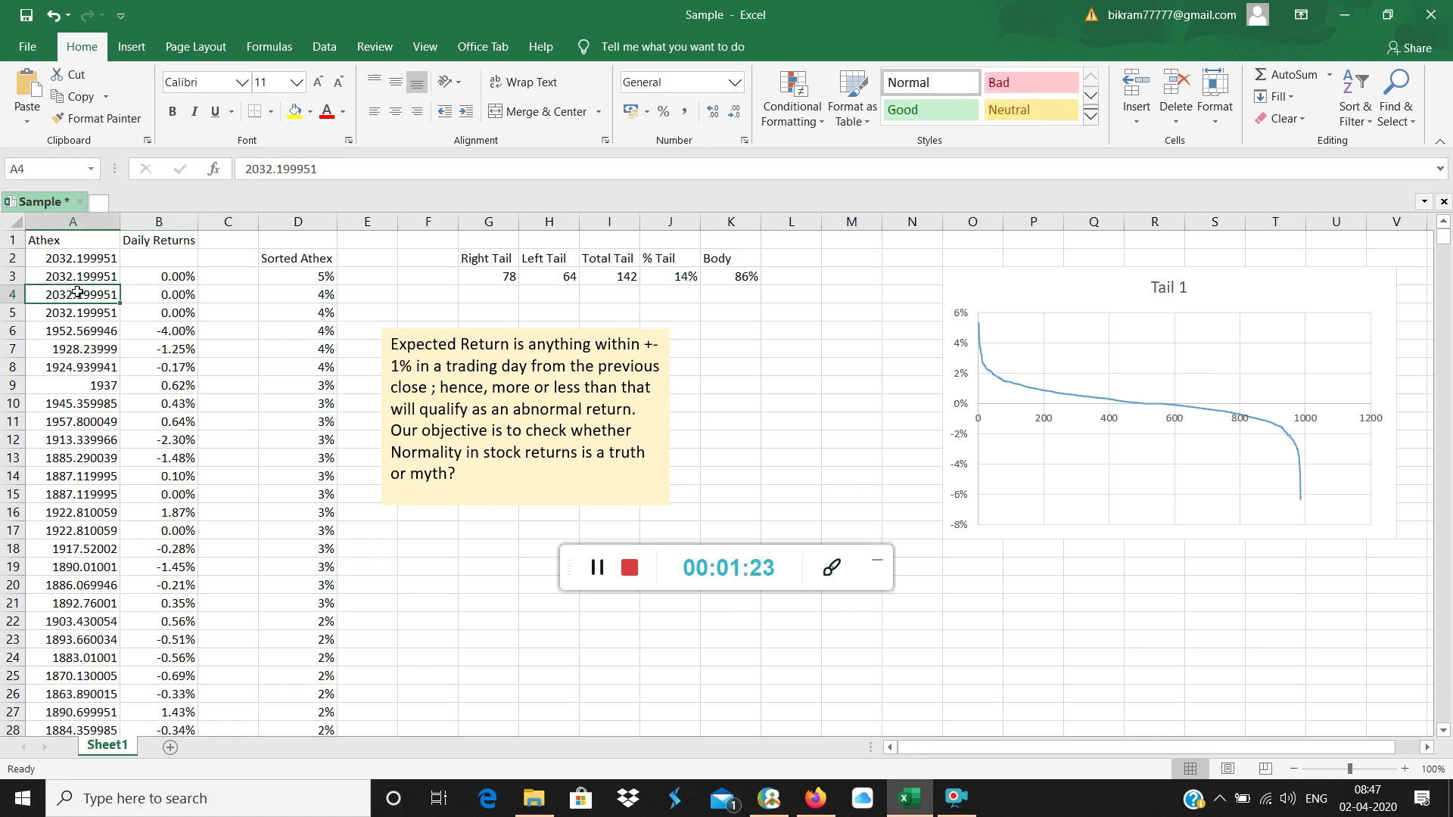
left_click(182, 315)
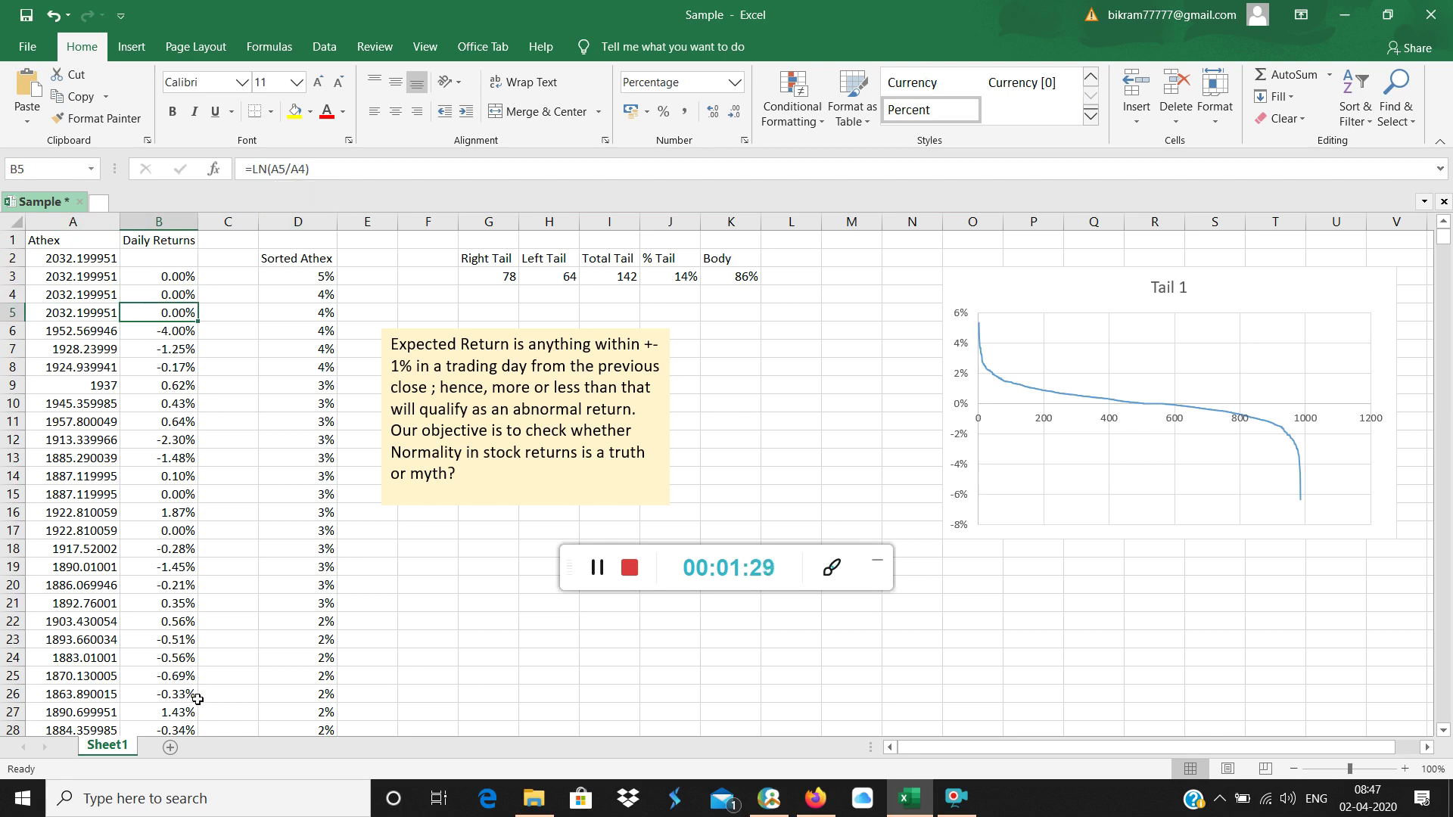
left_click(249, 588)
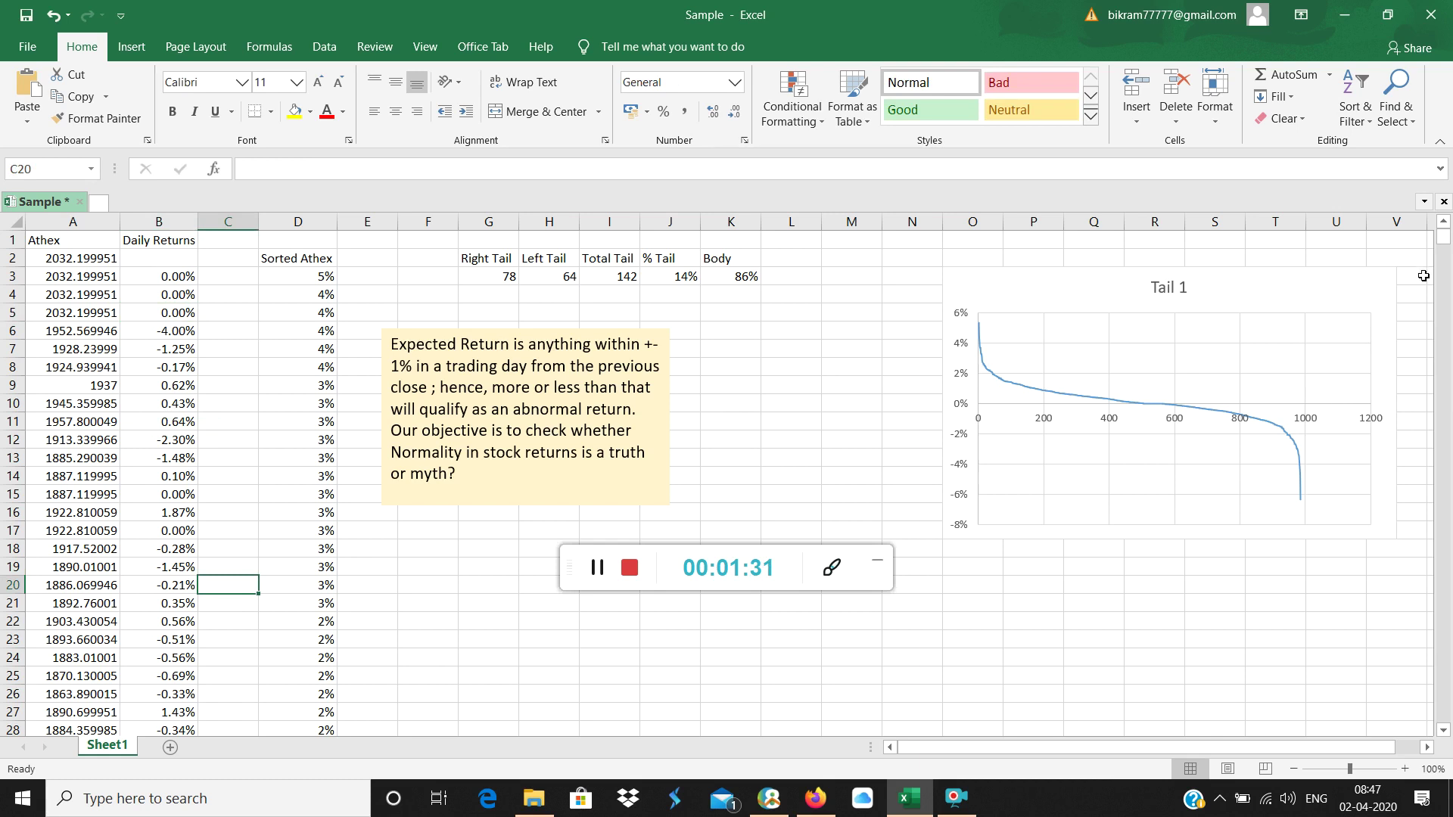
Step: Scroll through the full extent of the price data, then select the entire Sorted Athex column D
left_click_drag(1446, 242, 1446, 719)
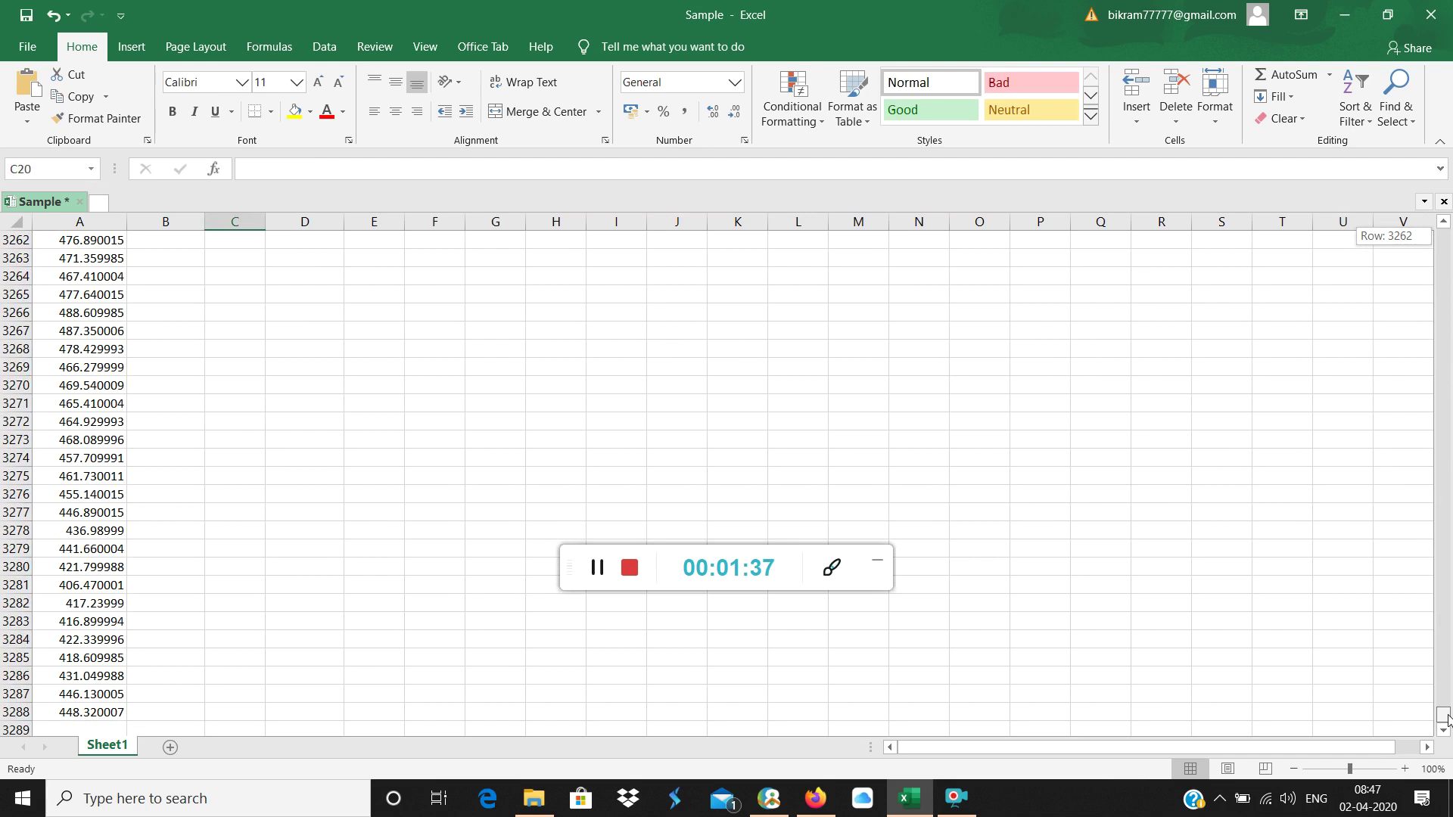
left_click_drag(1446, 719, 1435, 175)
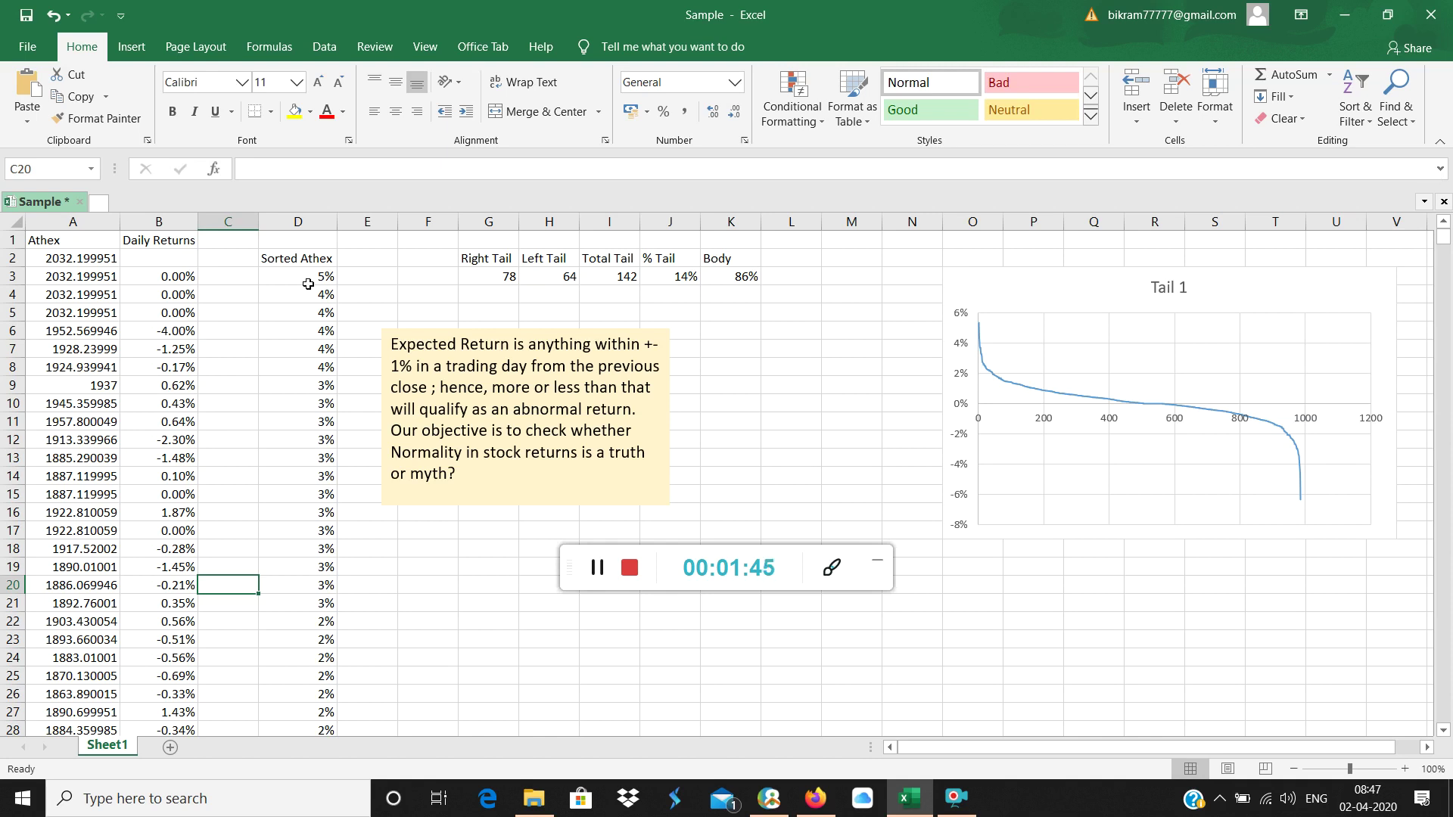
left_click(169, 213)
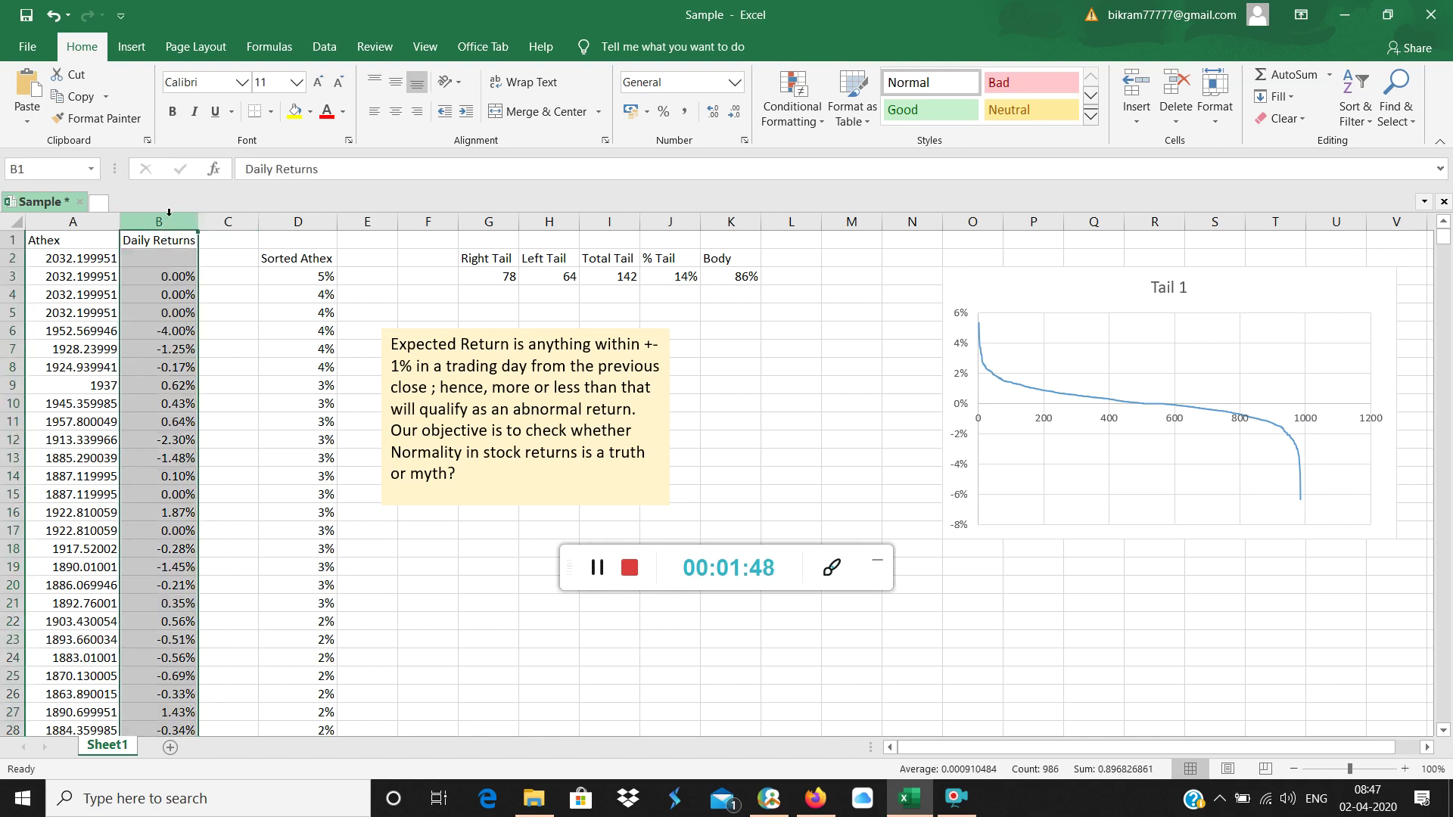
left_click(326, 219)
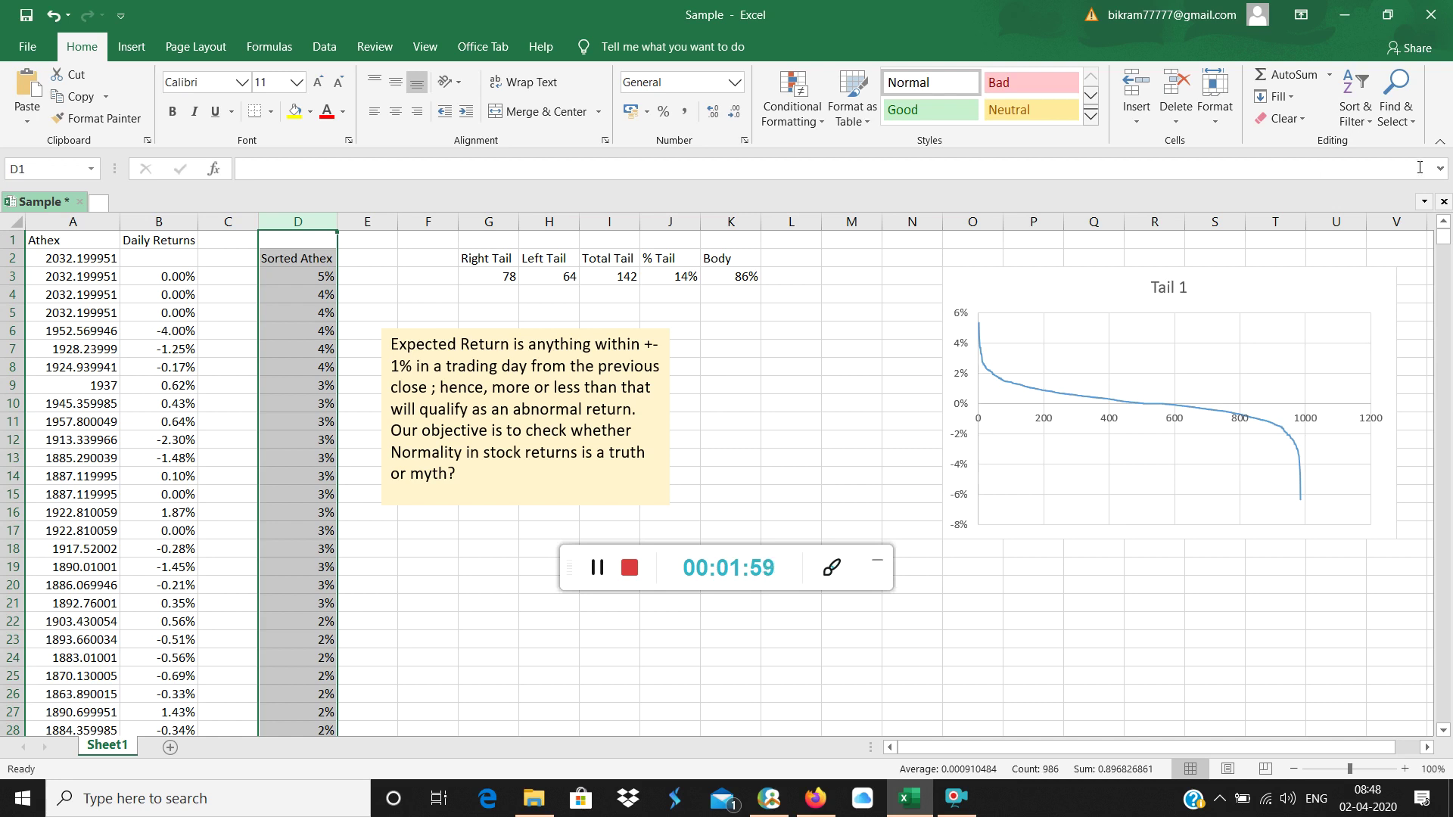
left_click(1356, 122)
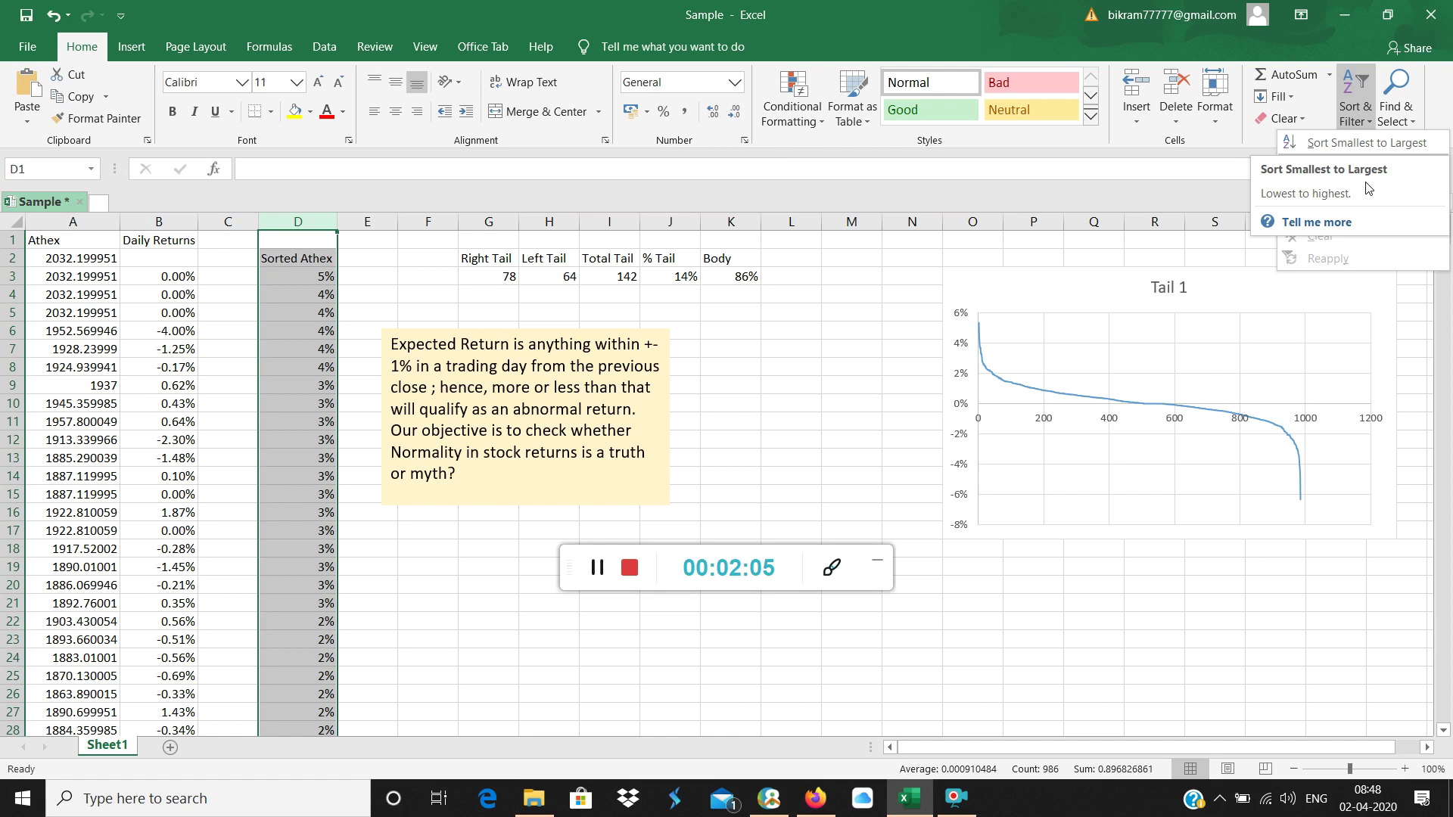
left_click(880, 361)
left_click(395, 275)
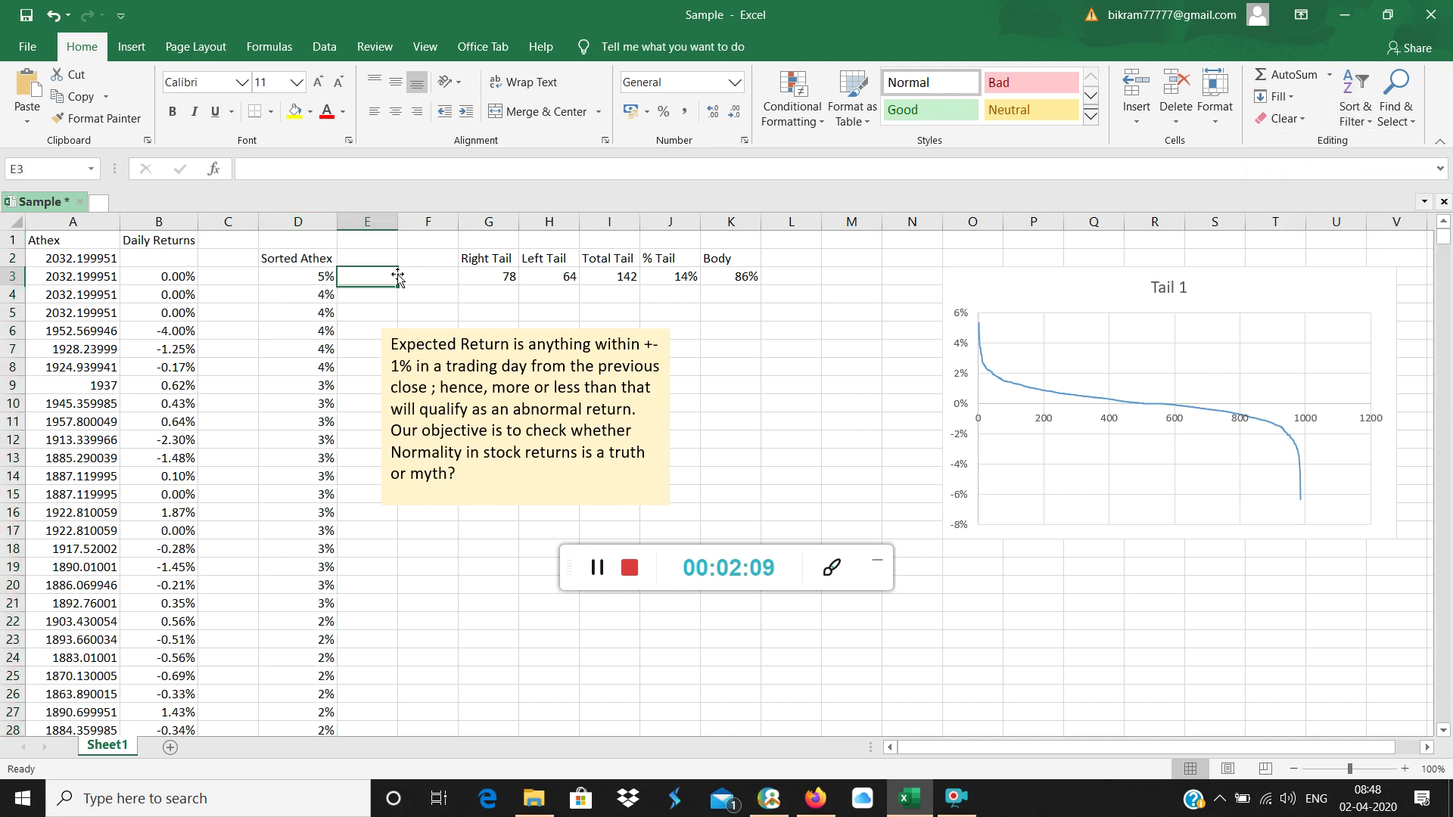
left_click(311, 282)
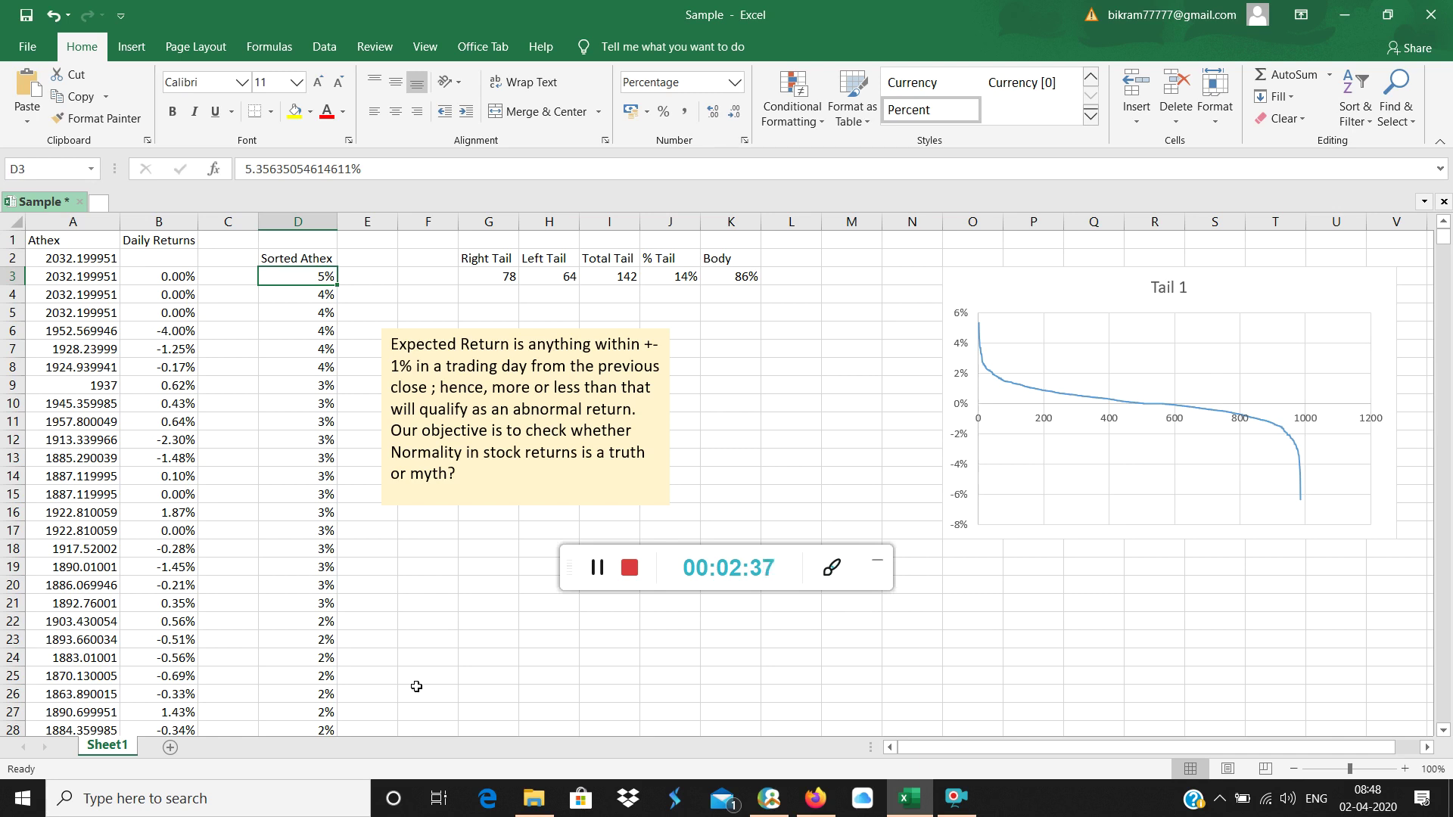
Step: Extend a selection down the top descending Sorted Athex returns, then deselect column D and scroll up
key("Down")
key("Down")
key("Down")
key("Down")
key("Down")
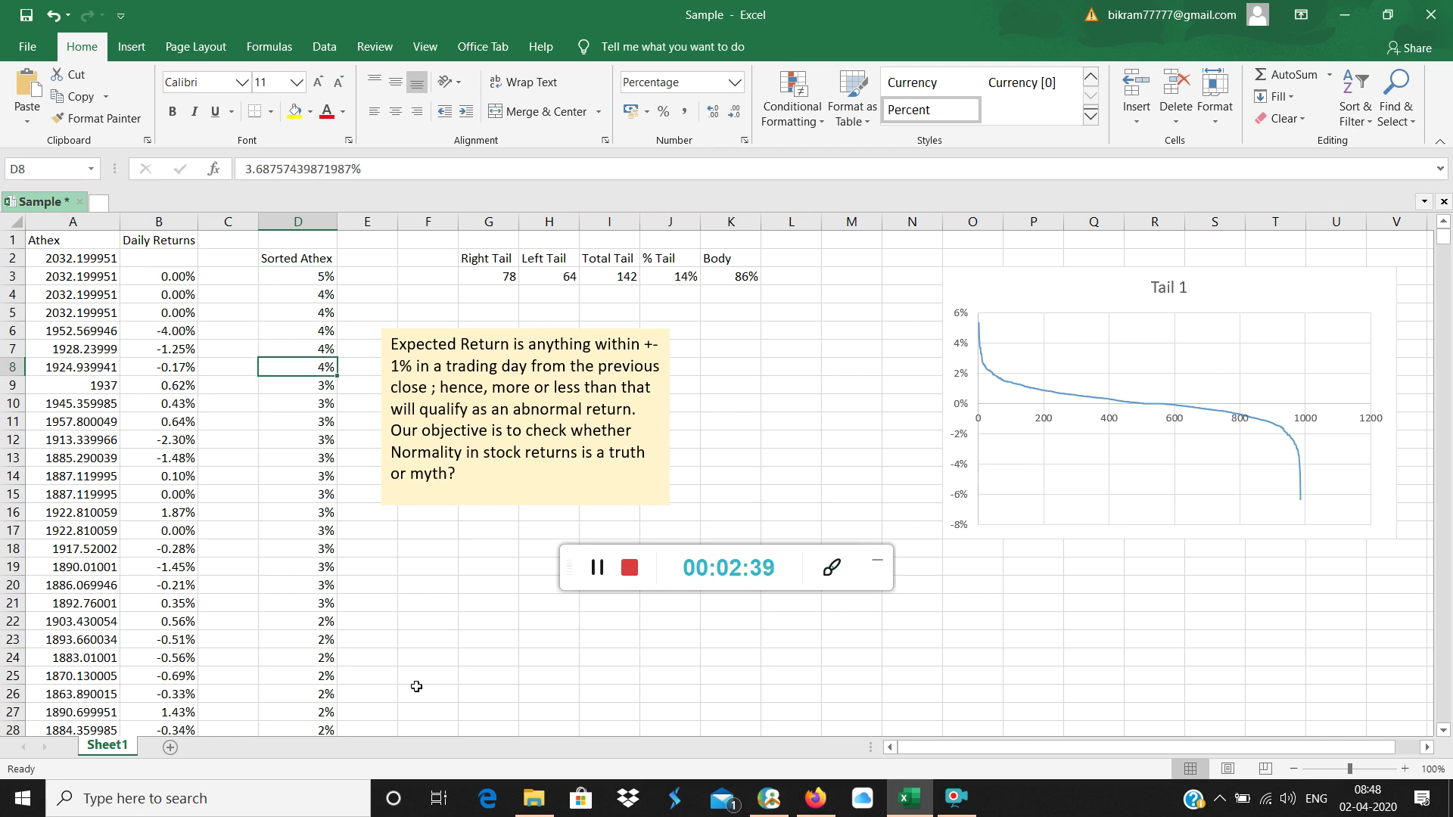
key("Up")
key("Up")
key("Up")
key("Up")
key("Up")
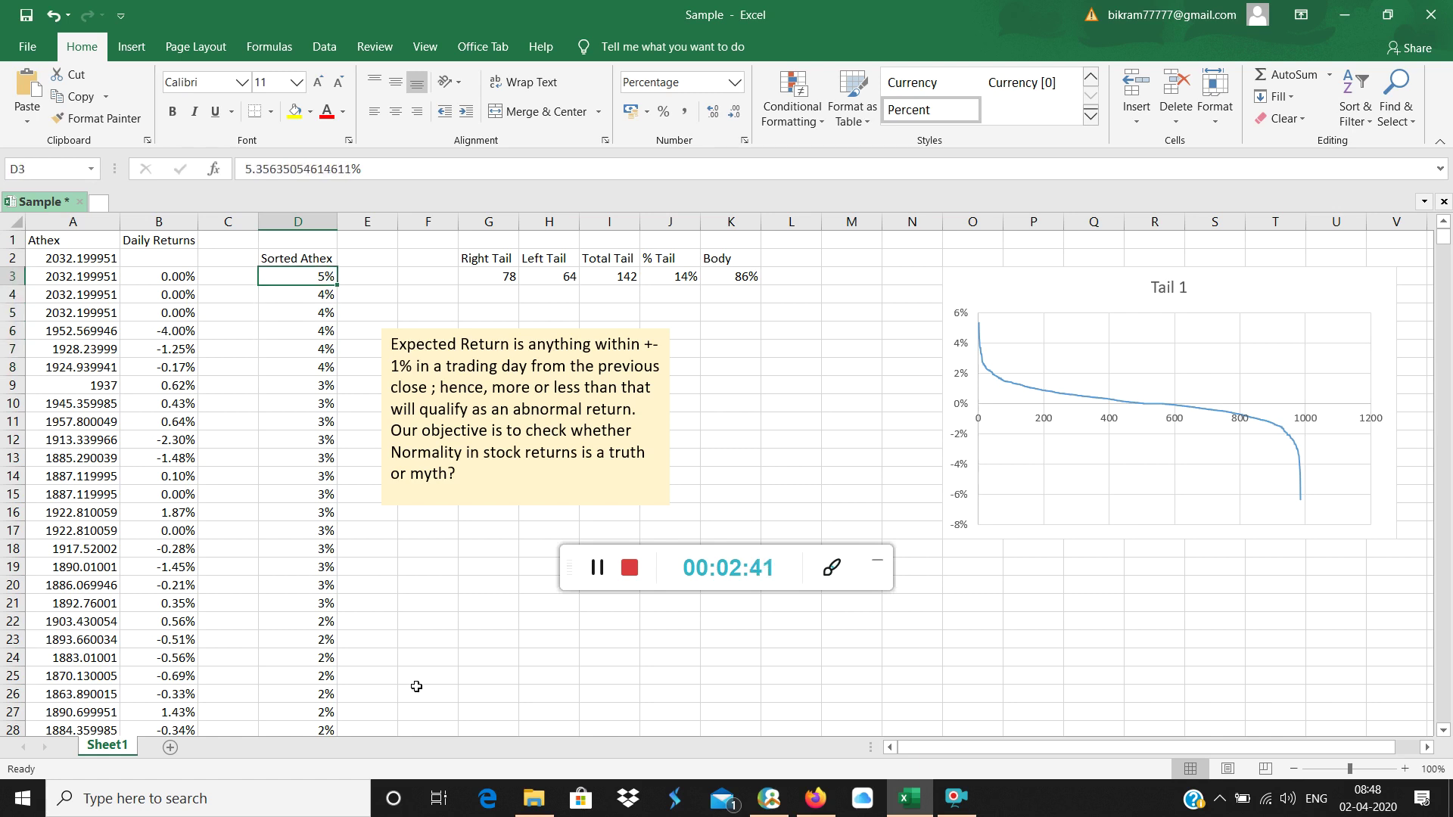
key("shift+Down")
key("shift+Down")
key("shift+Down")
key("shift+Down")
key("shift+Down")
key("shift+Down")
key("shift+Down")
key("shift+Down")
key("shift+Down")
key("shift+Down")
key("shift+Down")
key("shift+Down")
key("shift+Down")
key("shift+Down")
key("shift+Down")
key("shift+Down")
key("shift+Down")
key("shift+Down")
key("shift+Down")
key("shift+Down")
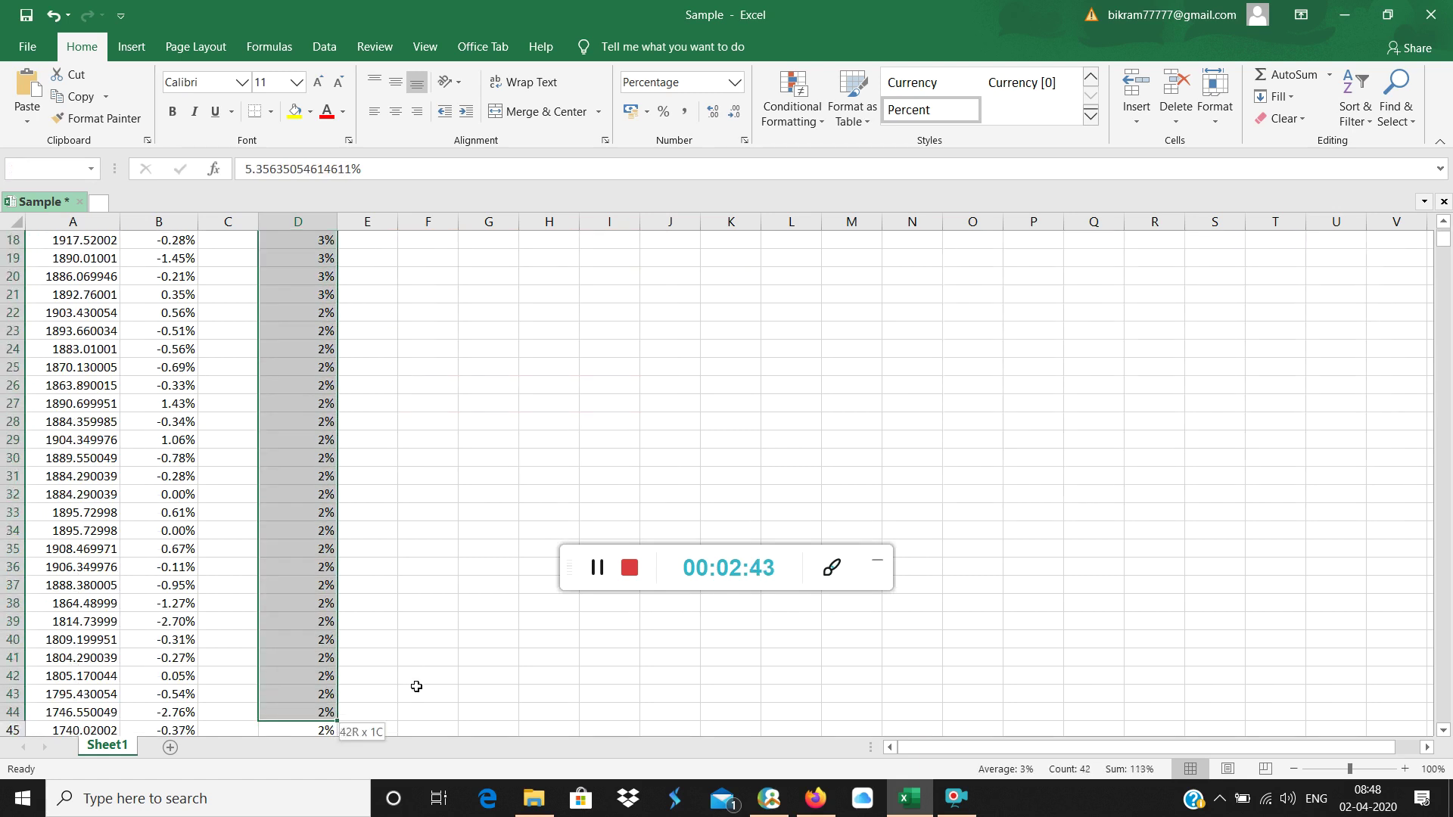
key("shift+Down")
key("shift+Down")
key("shift+Down")
key("shift+Down")
key("shift+Down")
key("shift+Down")
key("shift+Down")
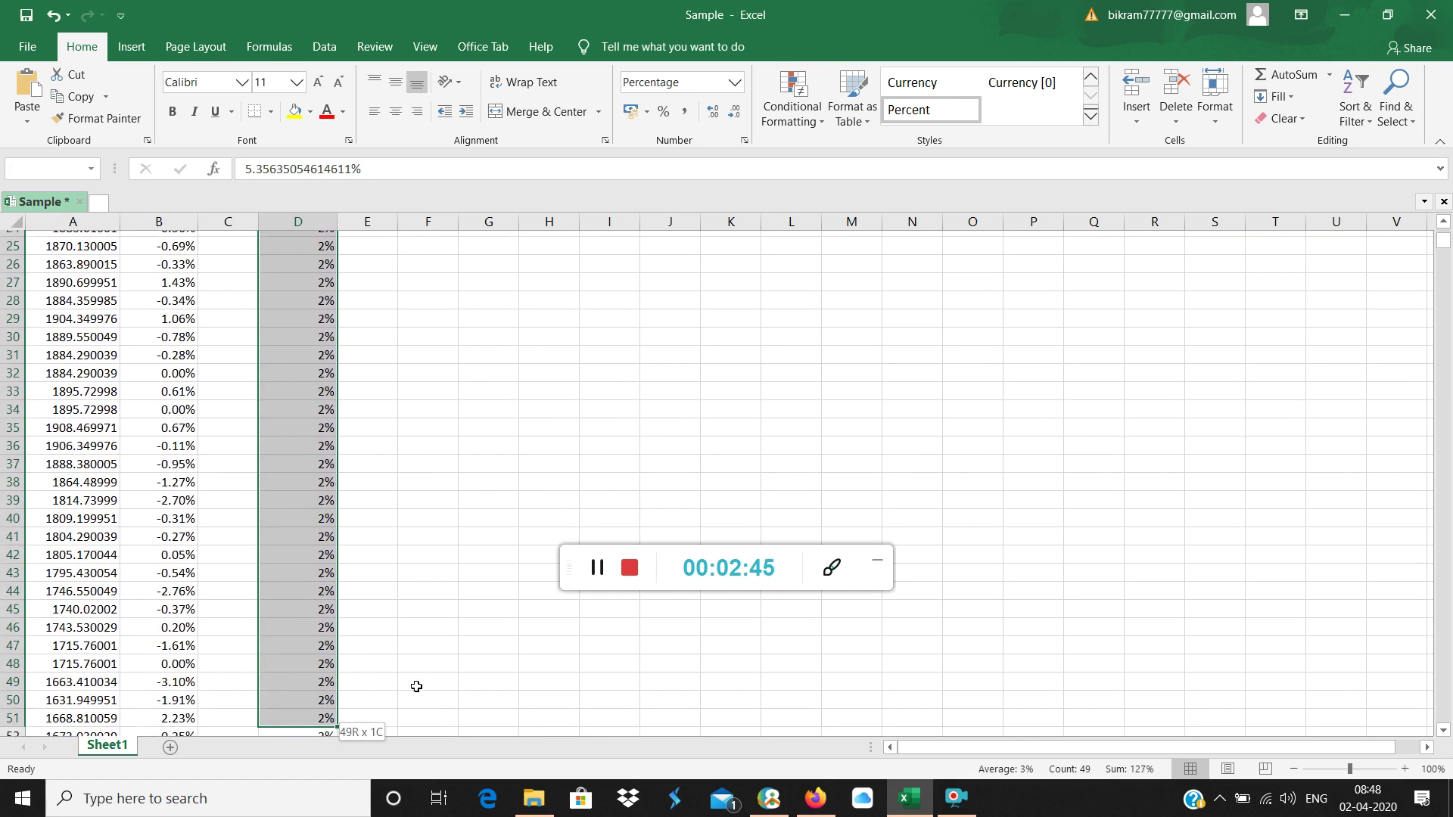
key("shift+Down")
key("shift+Down")
key("shift+Down")
key("shift+Down")
key("shift+Down")
key("shift+Down")
key("shift+Down")
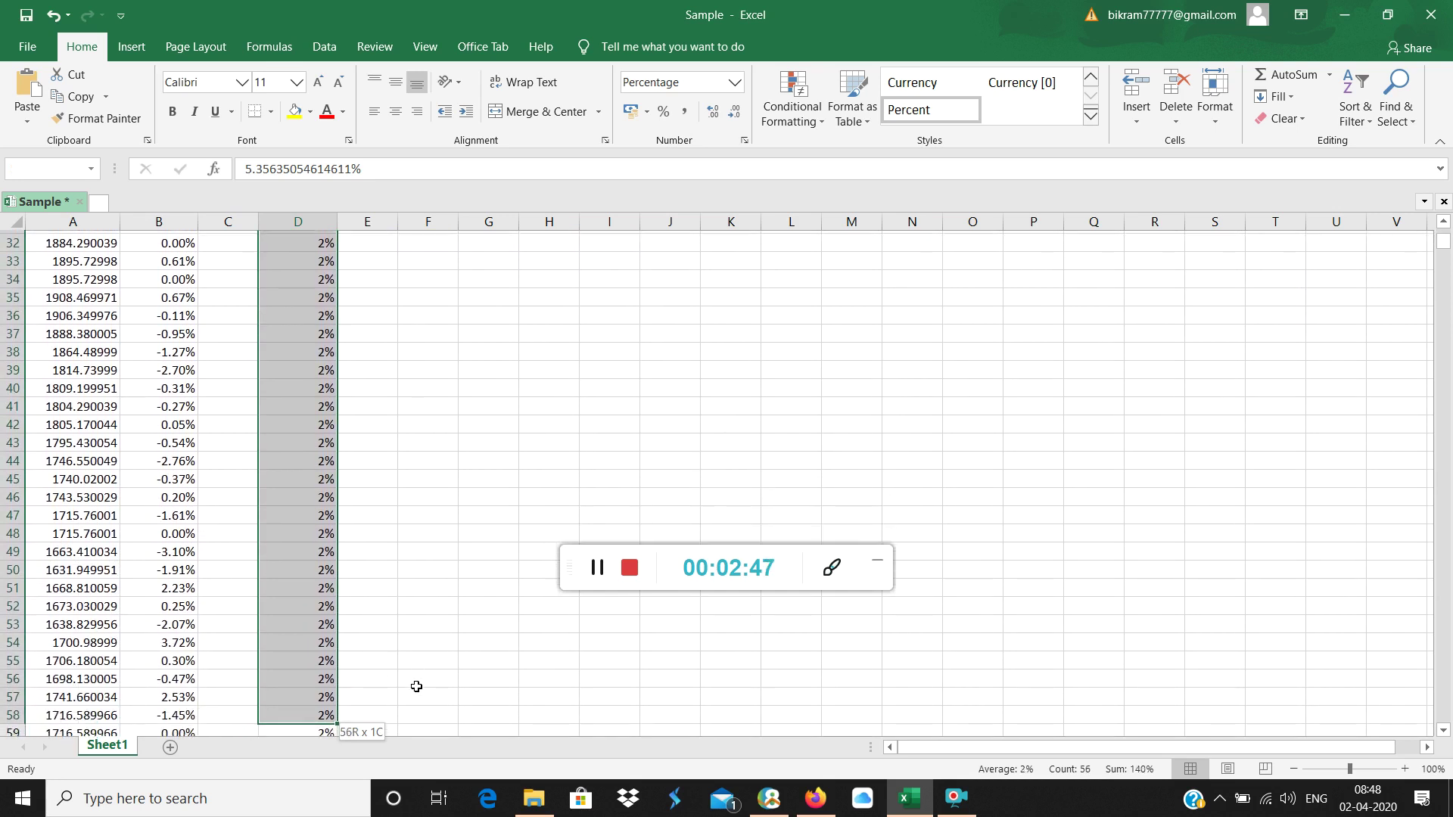
key("shift+Down")
key("shift+Down")
key("shift+Down")
key("shift+Down")
key("shift+Down")
key("shift+Down")
key("shift+Down")
key("shift+Down")
key("shift+Down")
key("shift+Down")
key("shift+Down")
key("shift+Down")
key("shift+Down")
key("shift+Down")
key("shift+Down")
key("shift+Down")
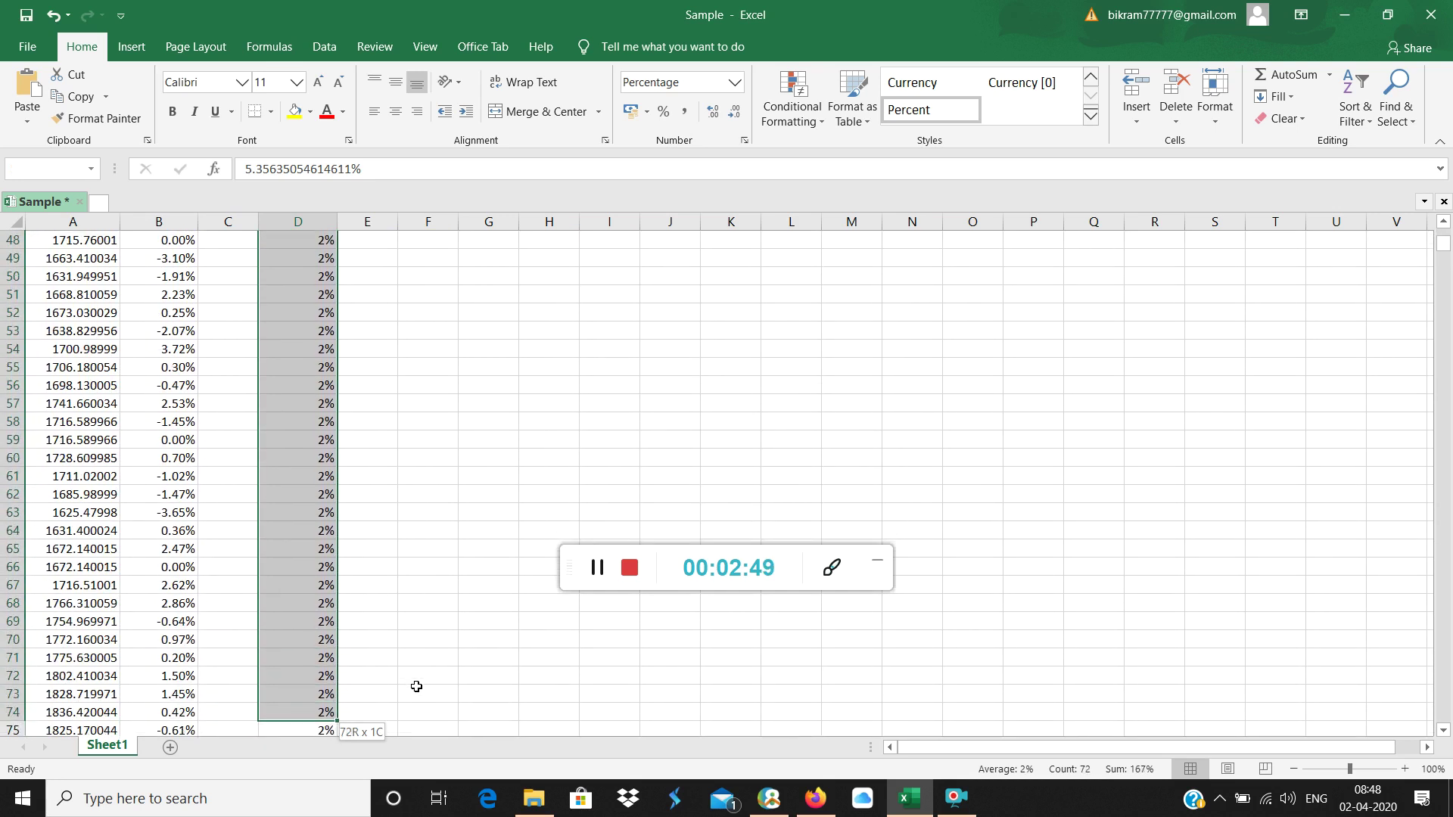
key("shift+Down")
key("shift+Down")
key("shift+Down")
key("shift+Down")
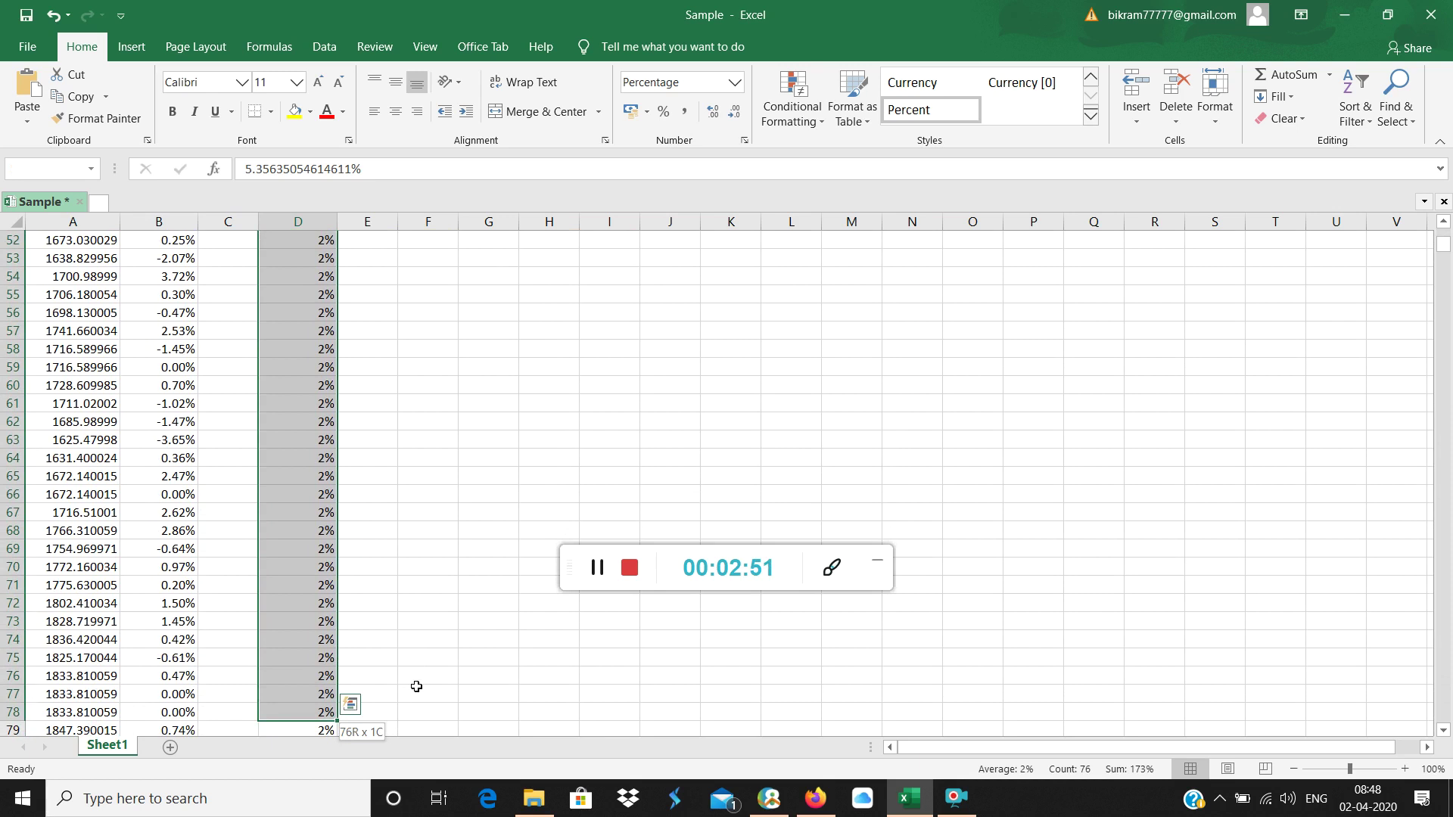
key("shift+Down")
key("shift+Down")
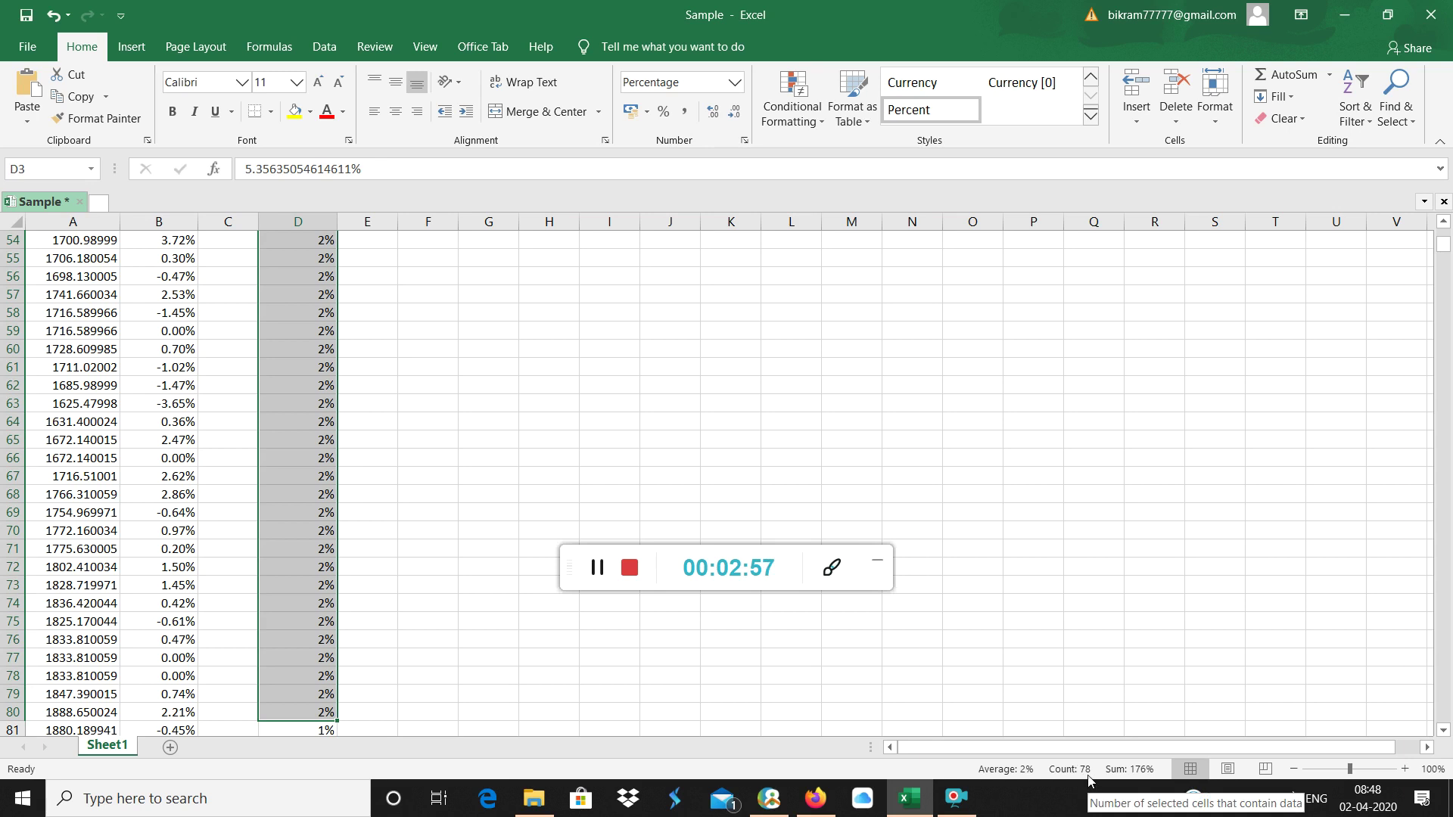
left_click(1060, 552)
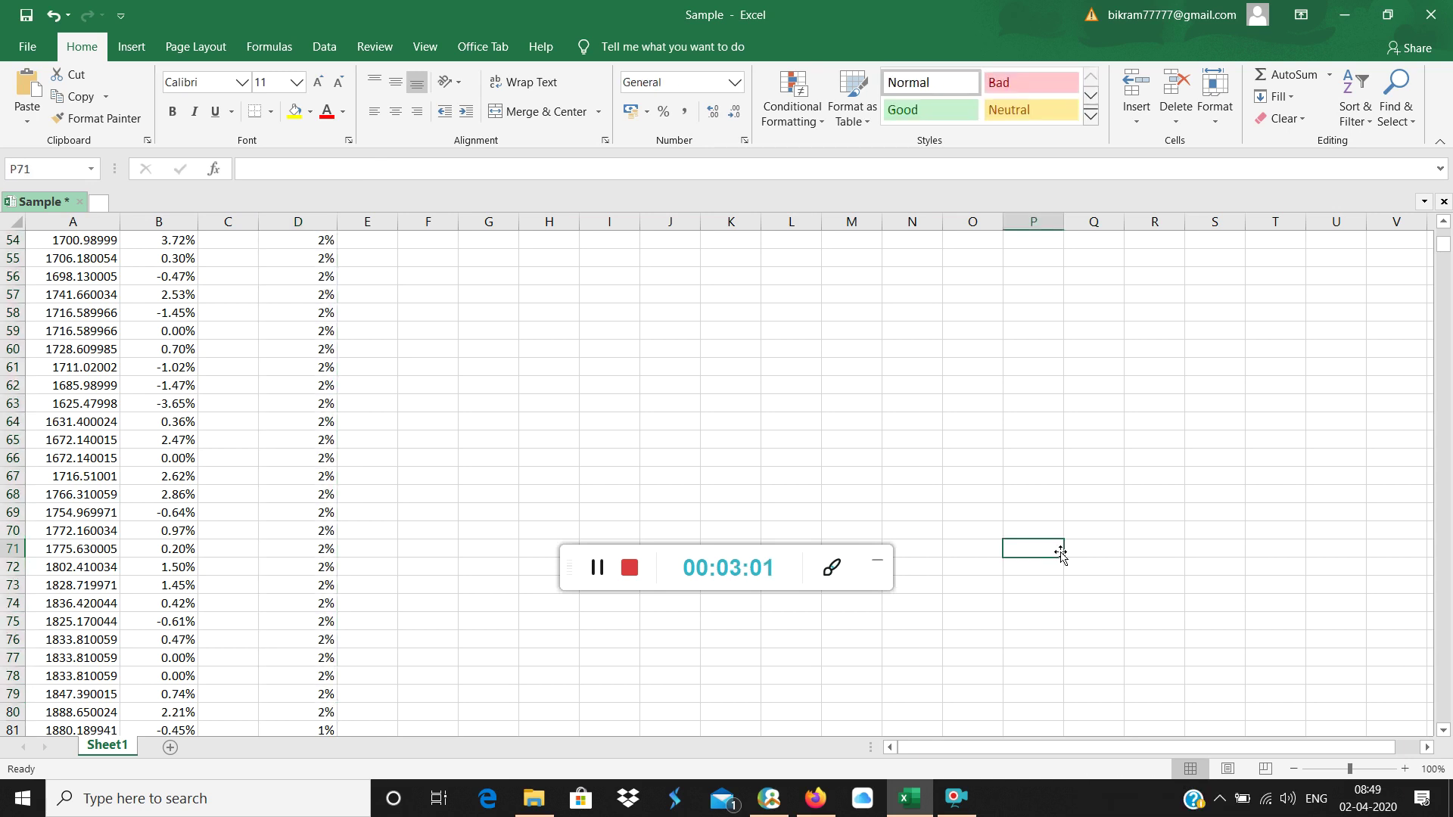
left_click_drag(1443, 245, 1443, 231)
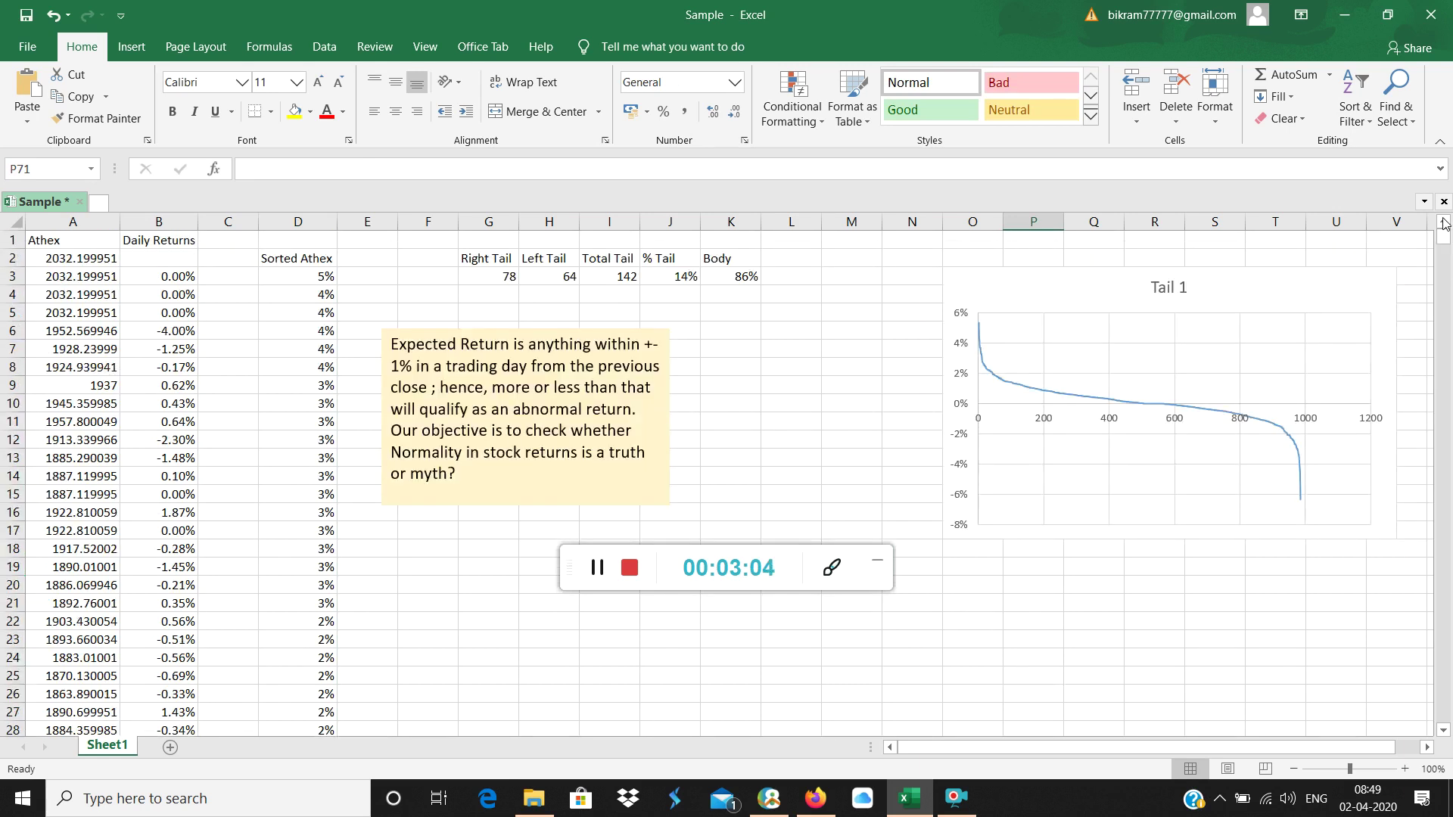
Step: Append 'Right Tail is nothing but an abnormal positive zone, whereas left tail…negative zone.' to the note, resized to fit
left_click(482, 254)
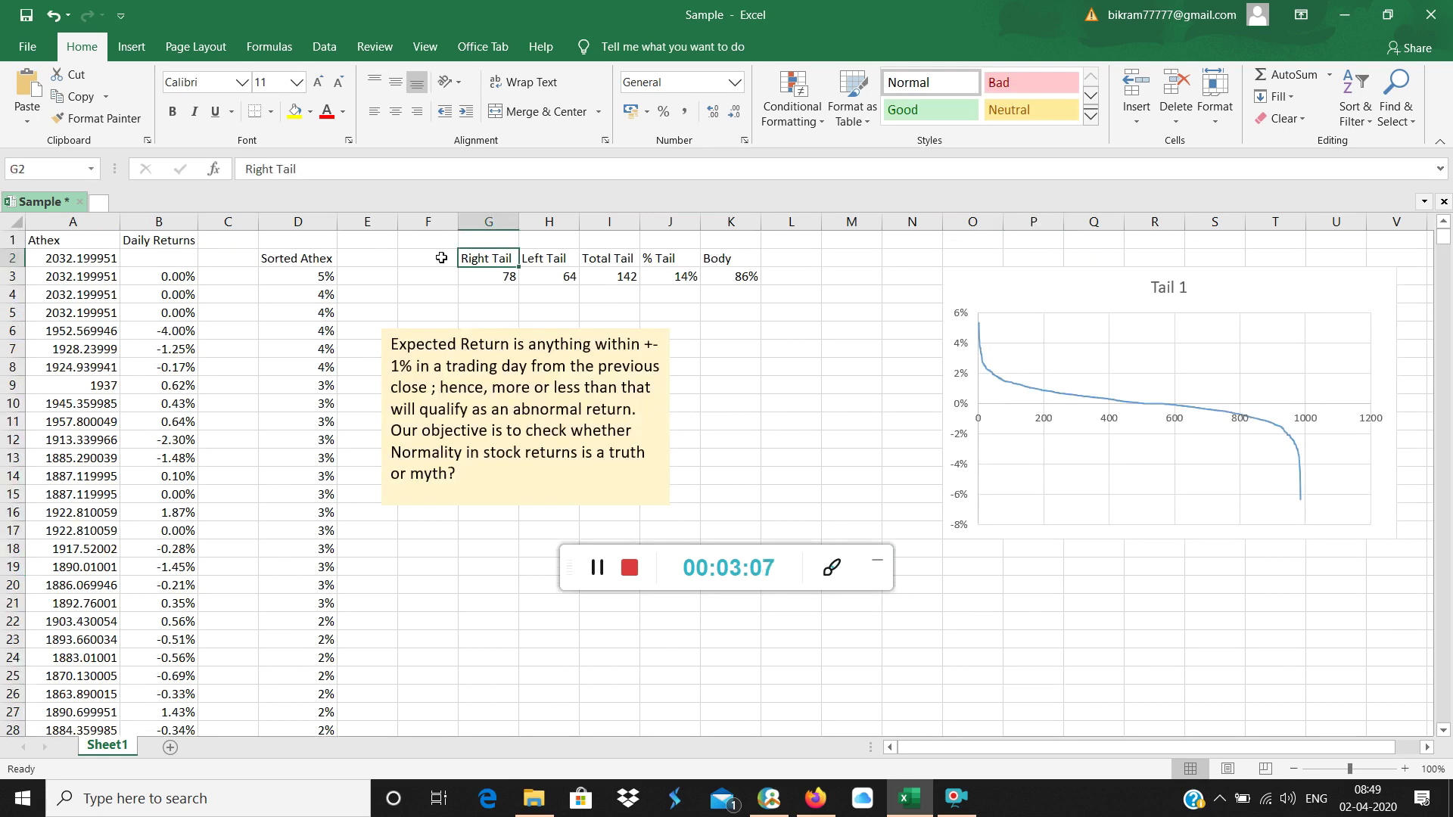
left_click(478, 474)
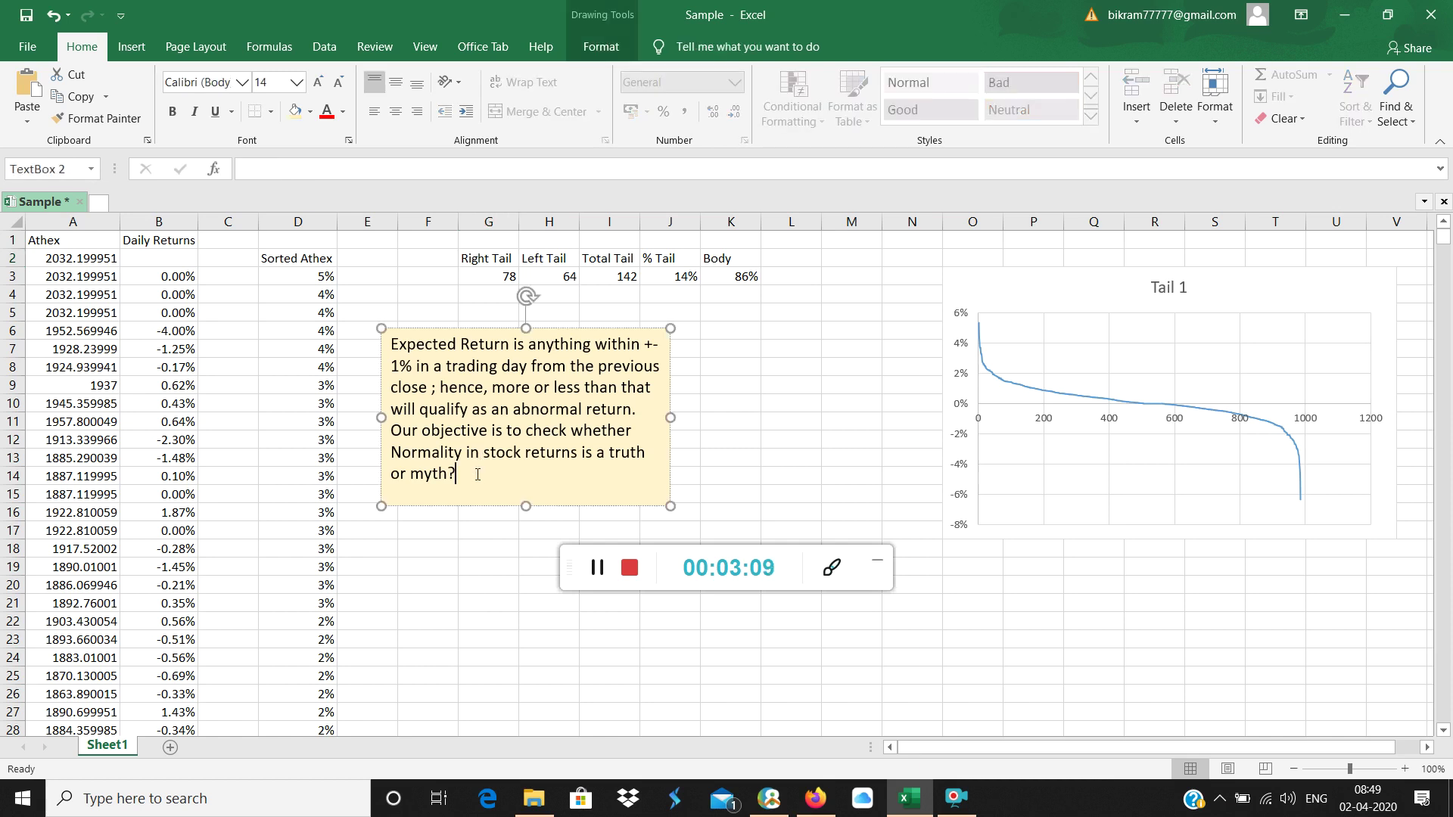
type("Right Tail is not")
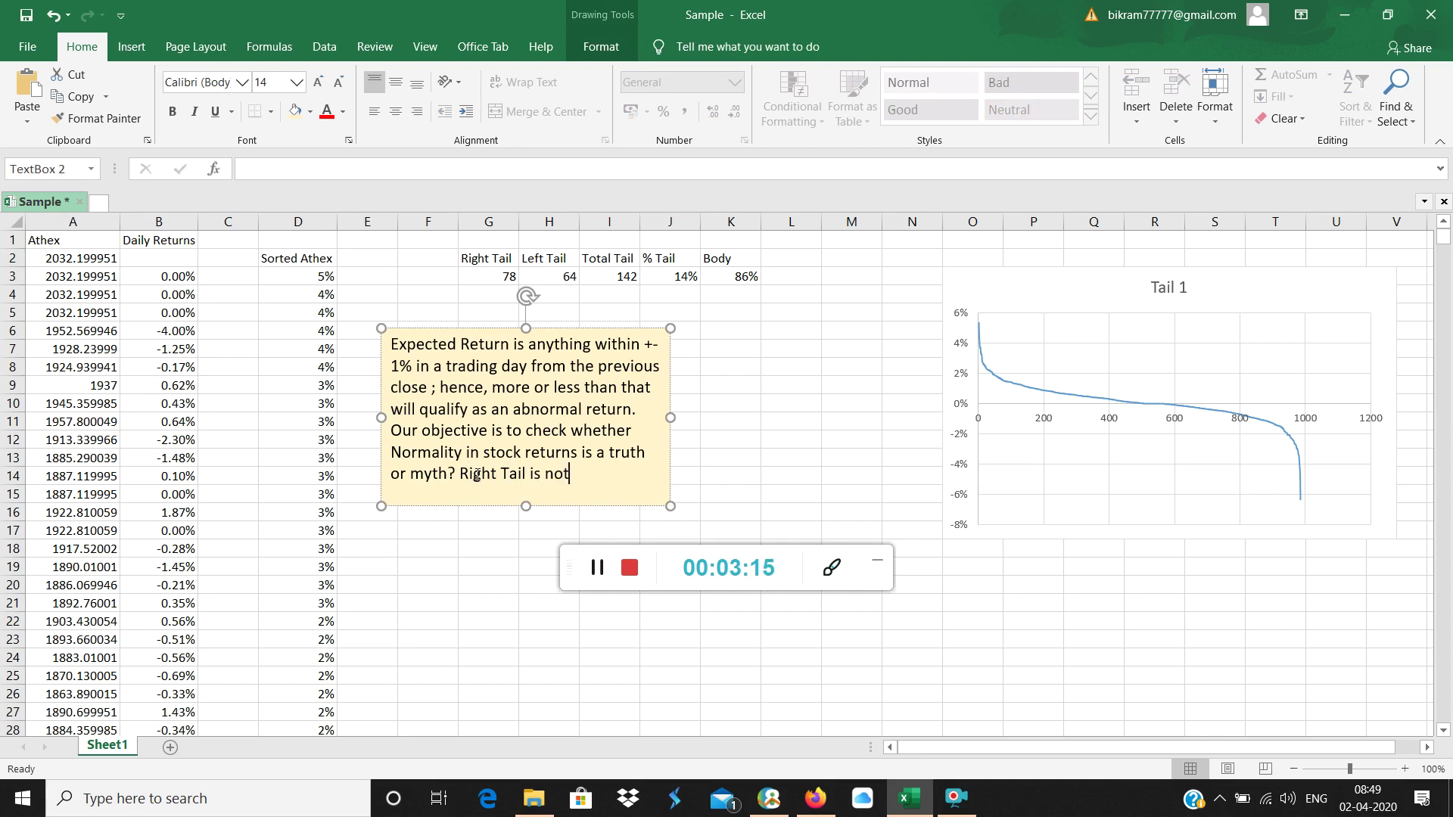
type("hing but an ab")
type("normal")
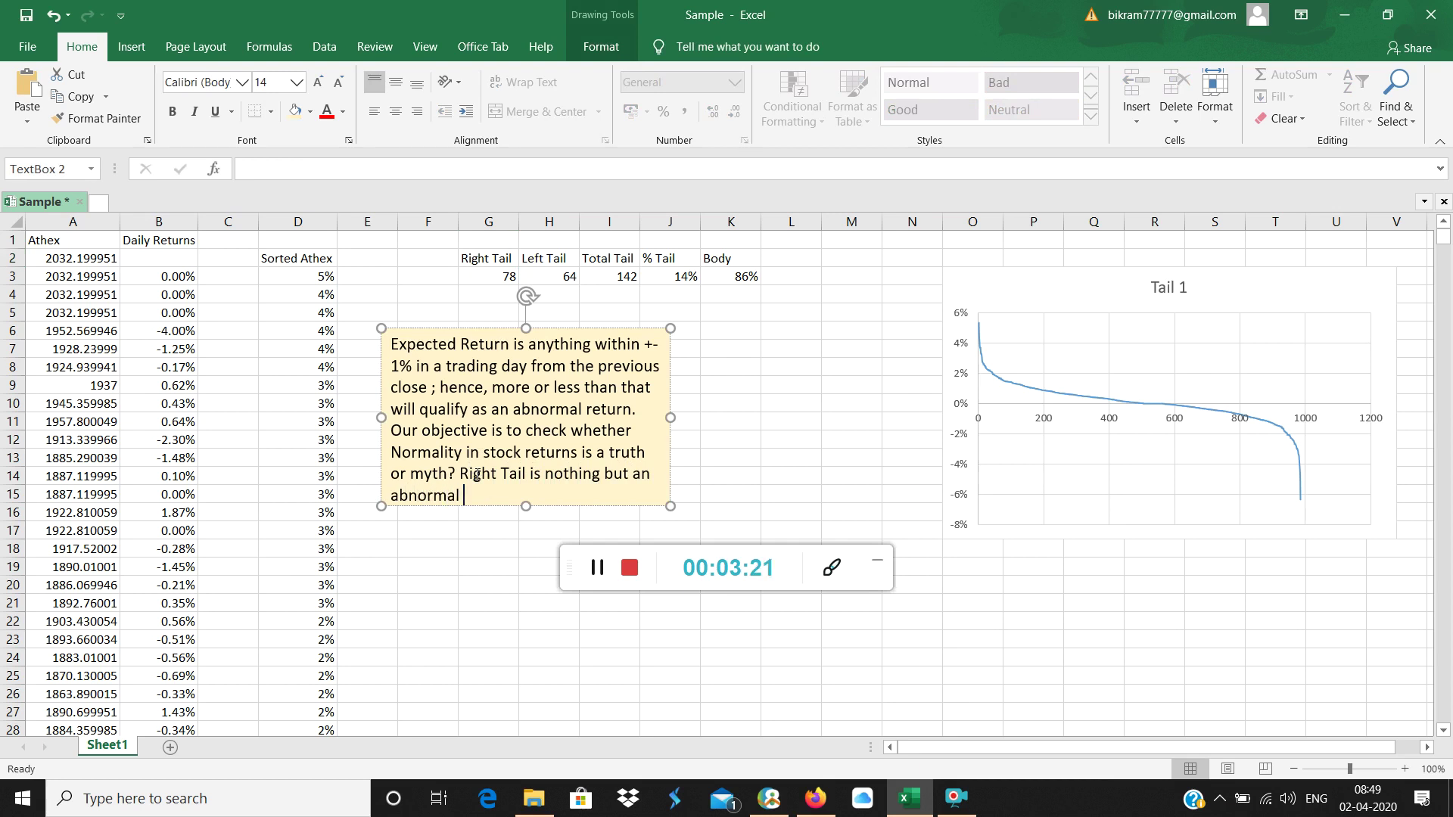
type(" positive zone, whereas left ta")
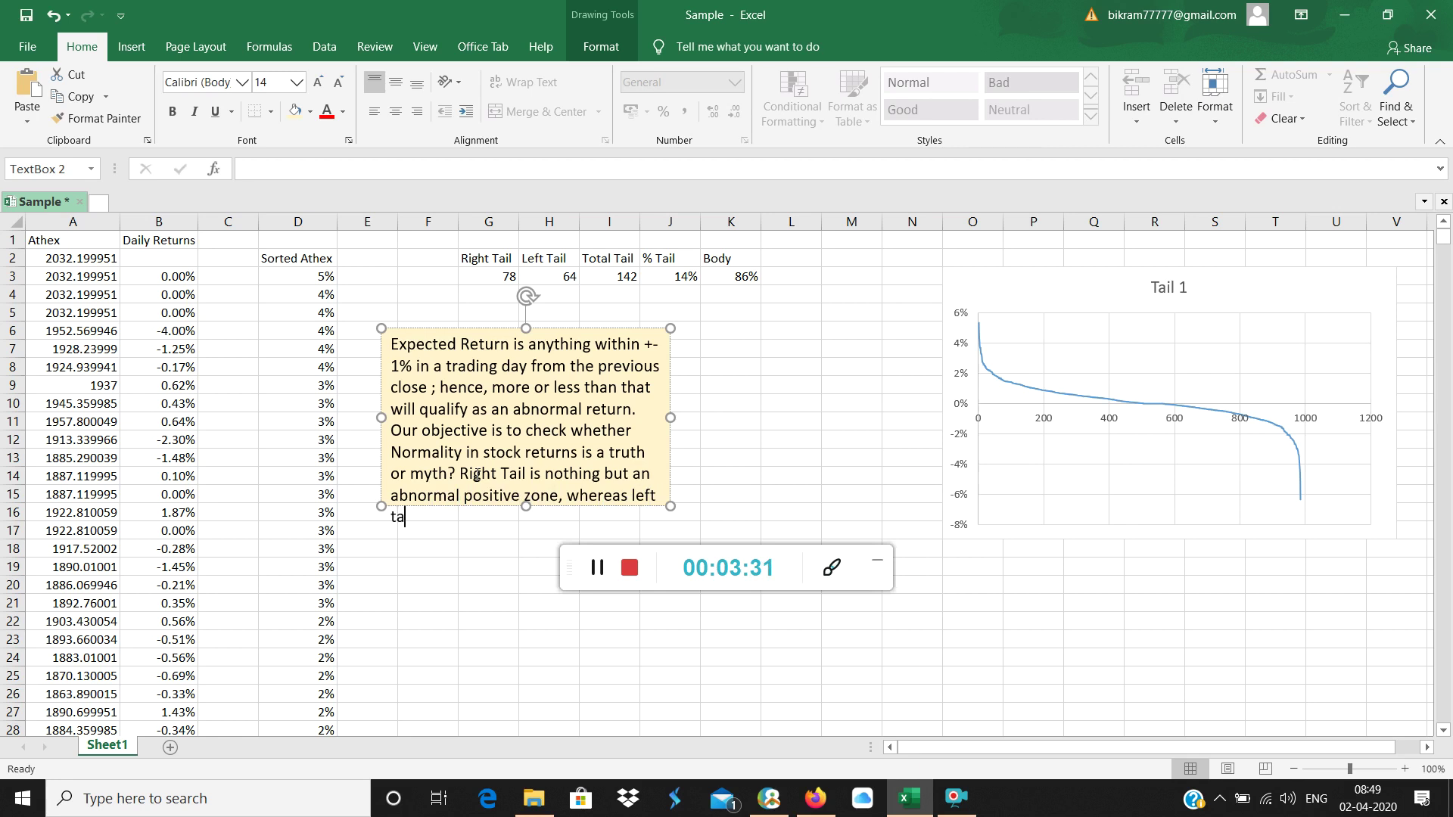
type("il is nothing but an abnormal n")
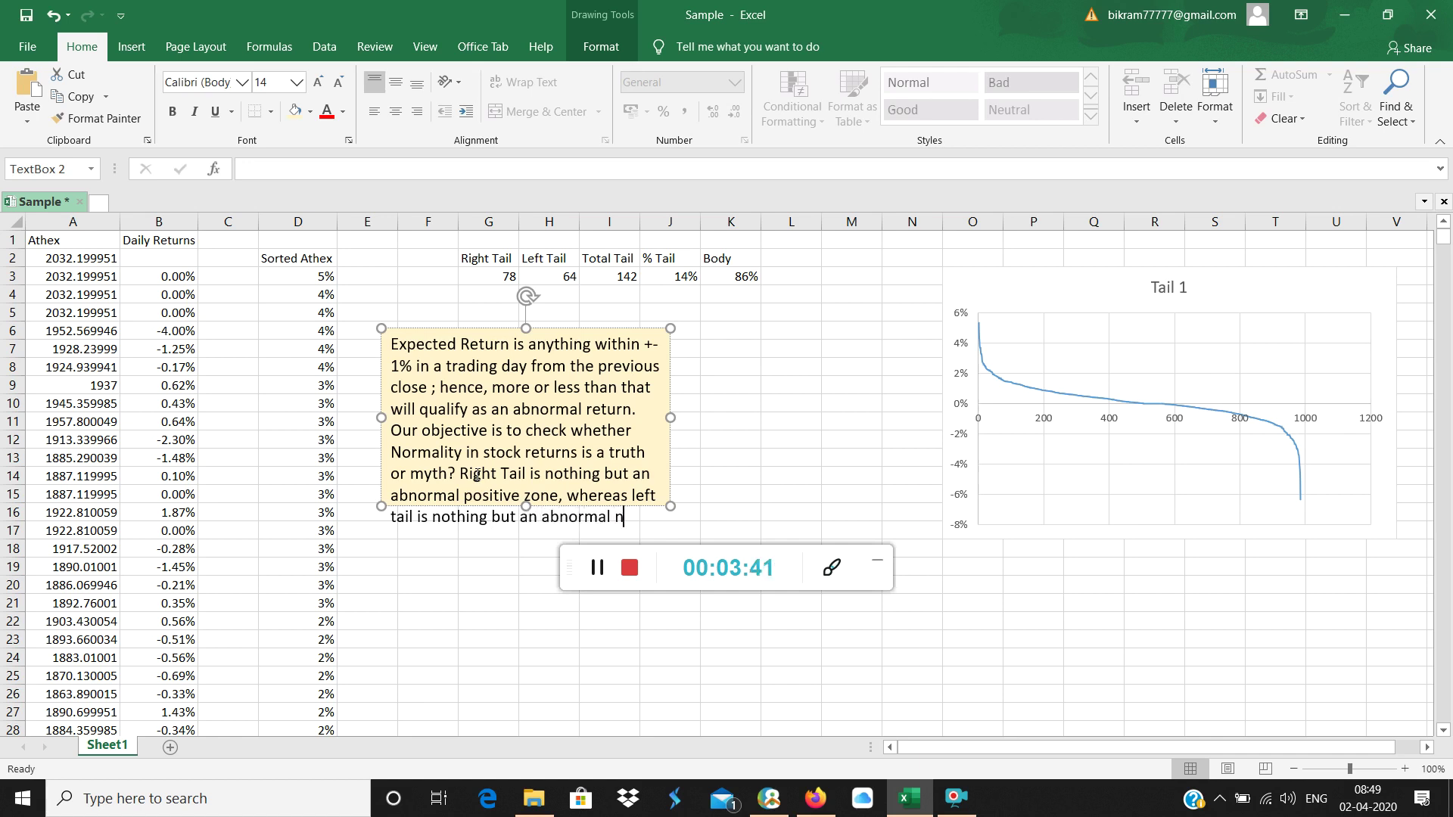
type("egative zone.")
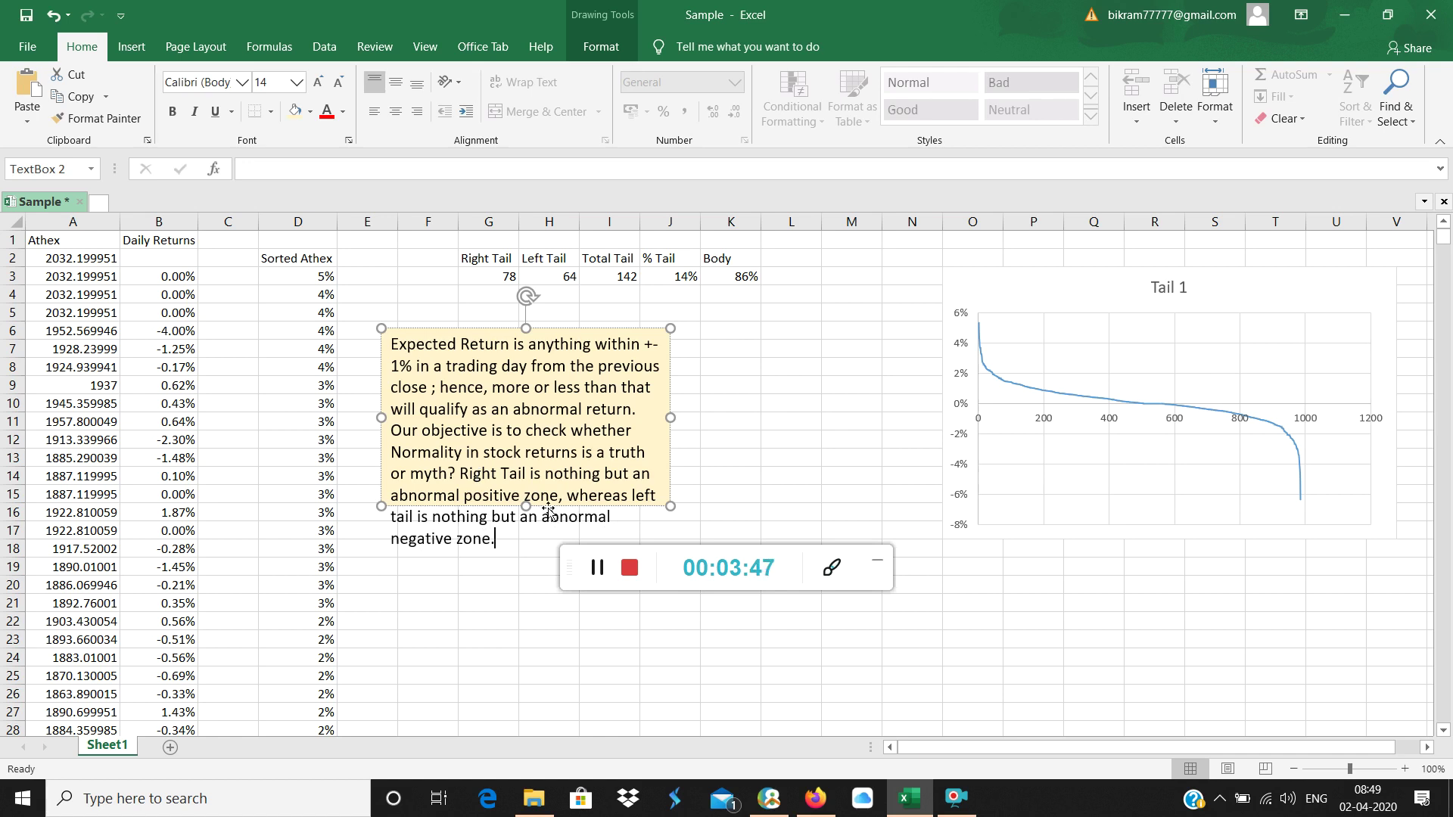
left_click_drag(526, 506, 532, 571)
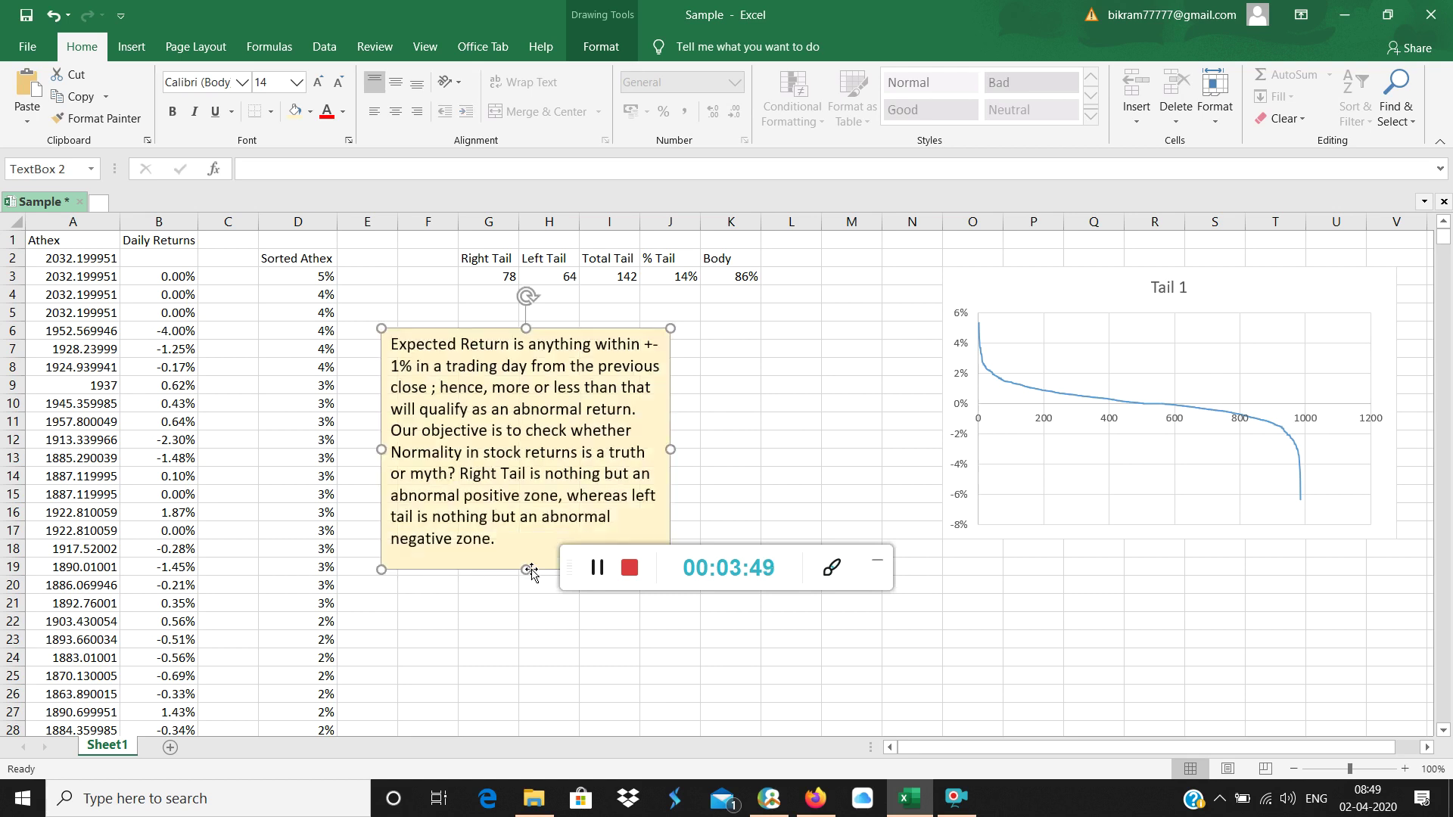
left_click(897, 420)
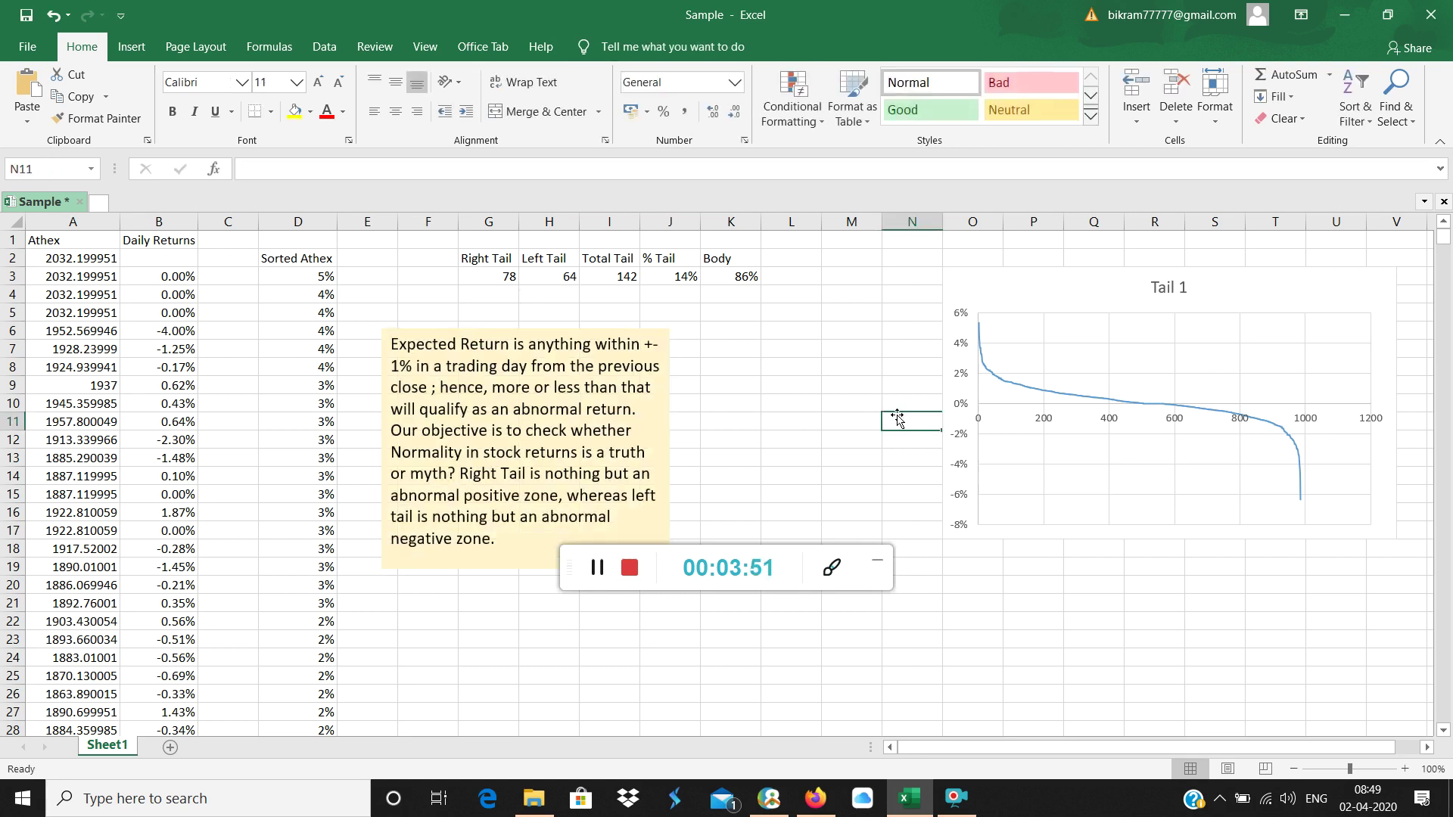
Step: Select the Sorted Athex values from D3 to row 987 and bring up Sort & Filter
left_click(494, 278)
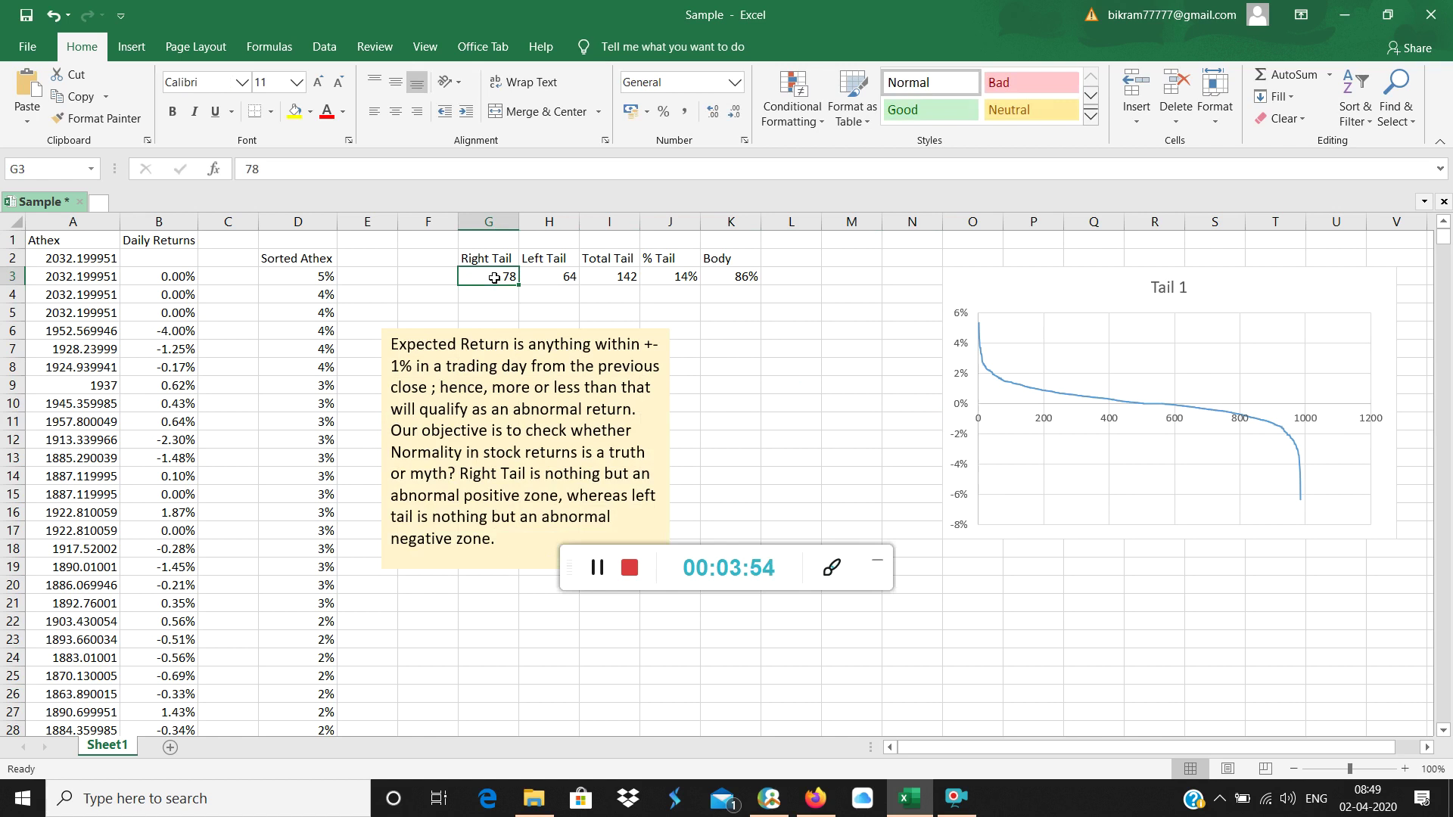
left_click(317, 273)
key("ctrl+shift+Down")
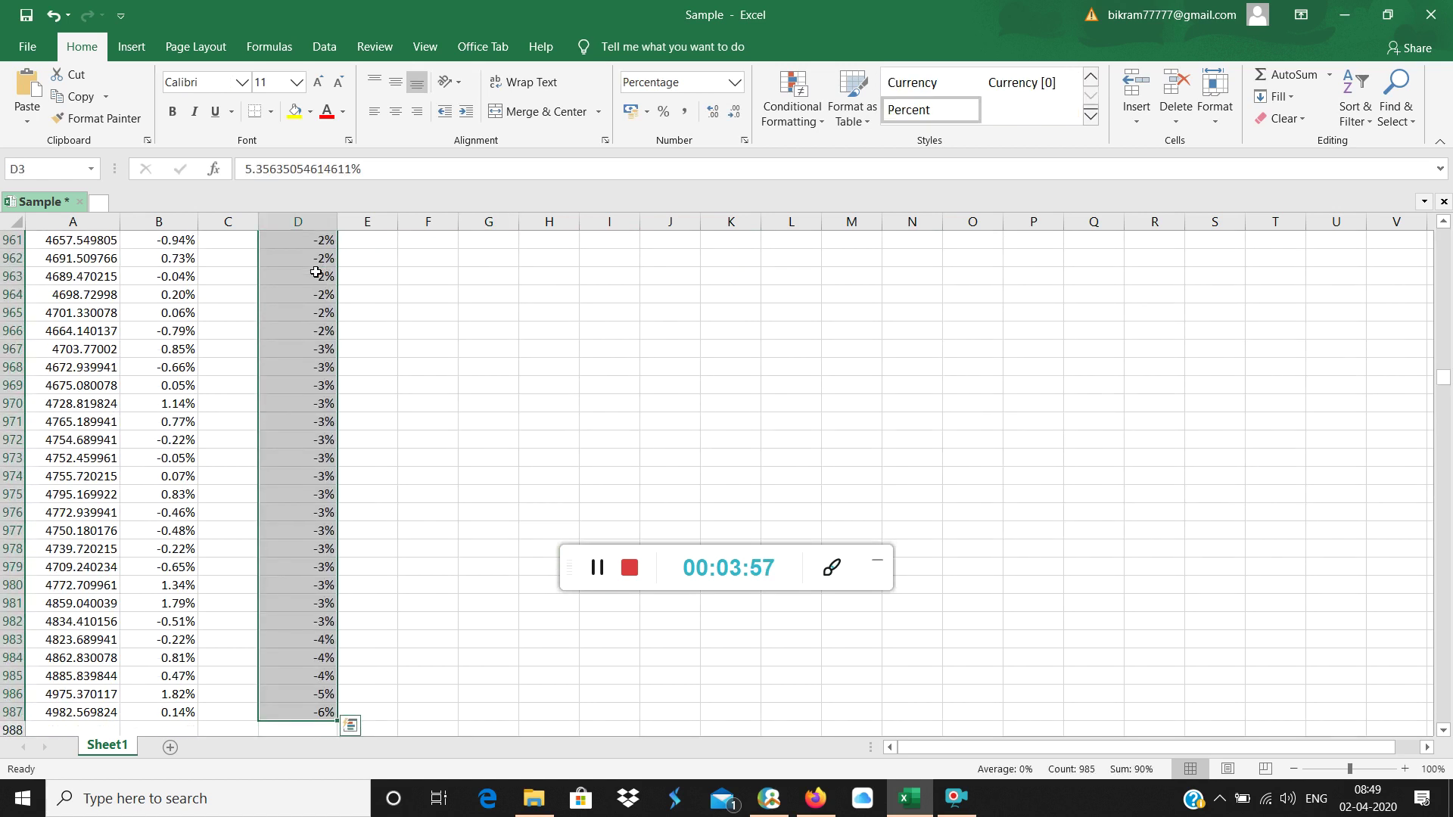
left_click(1355, 119)
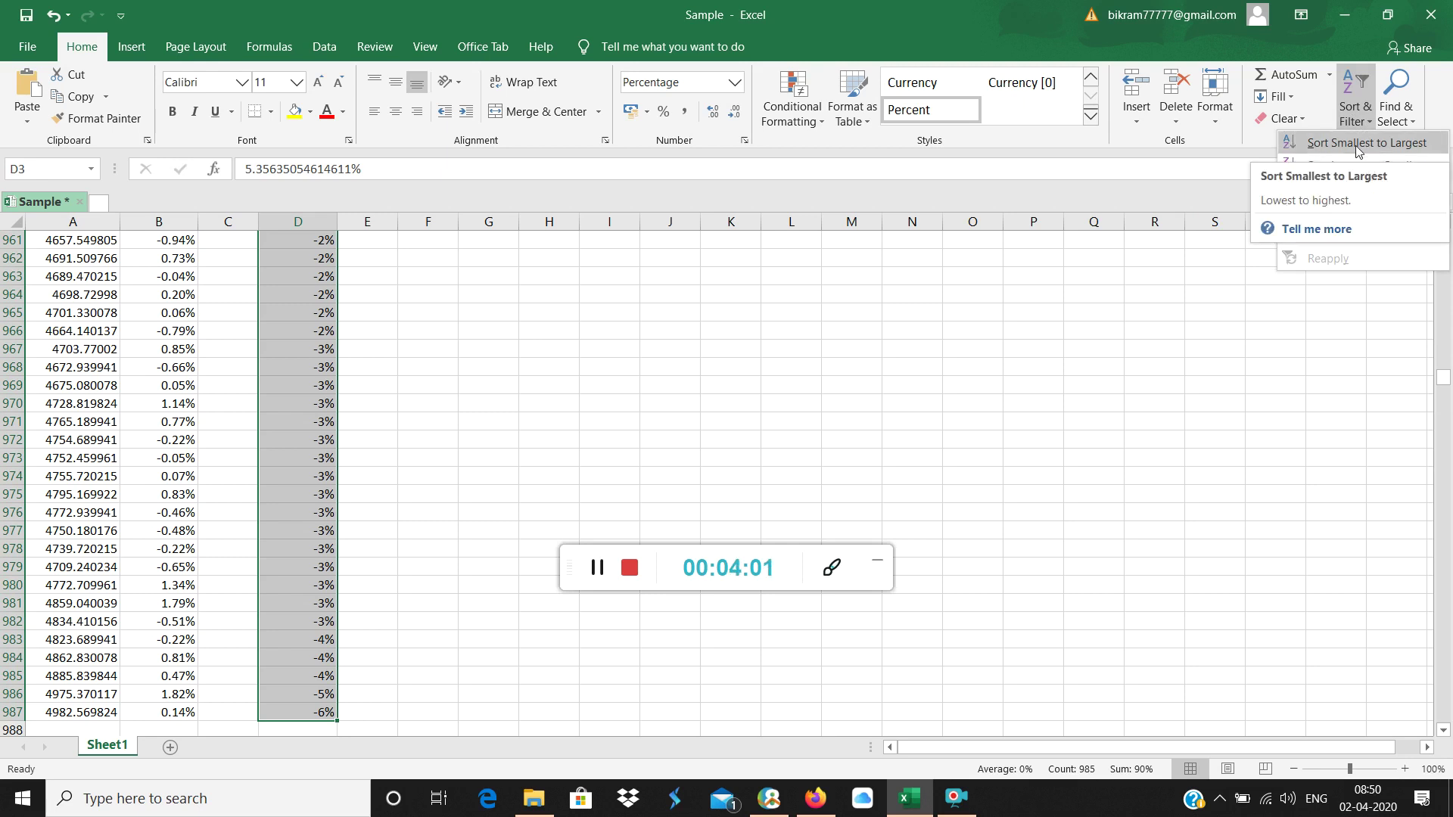
Step: Sort Sorted Athex smallest to largest, then select D3 through the -2% values to count 64
left_click(1358, 145)
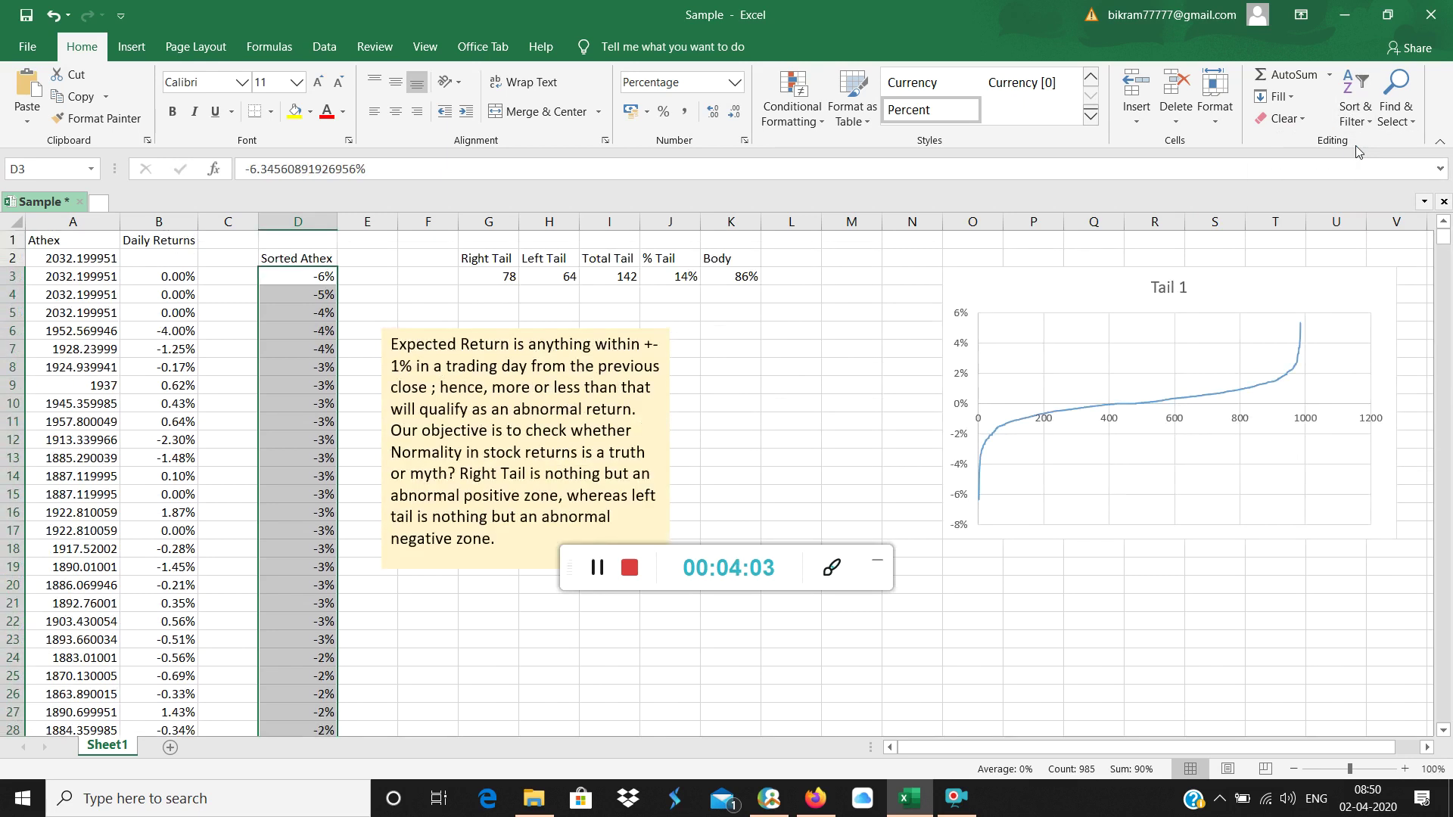
left_click(774, 372)
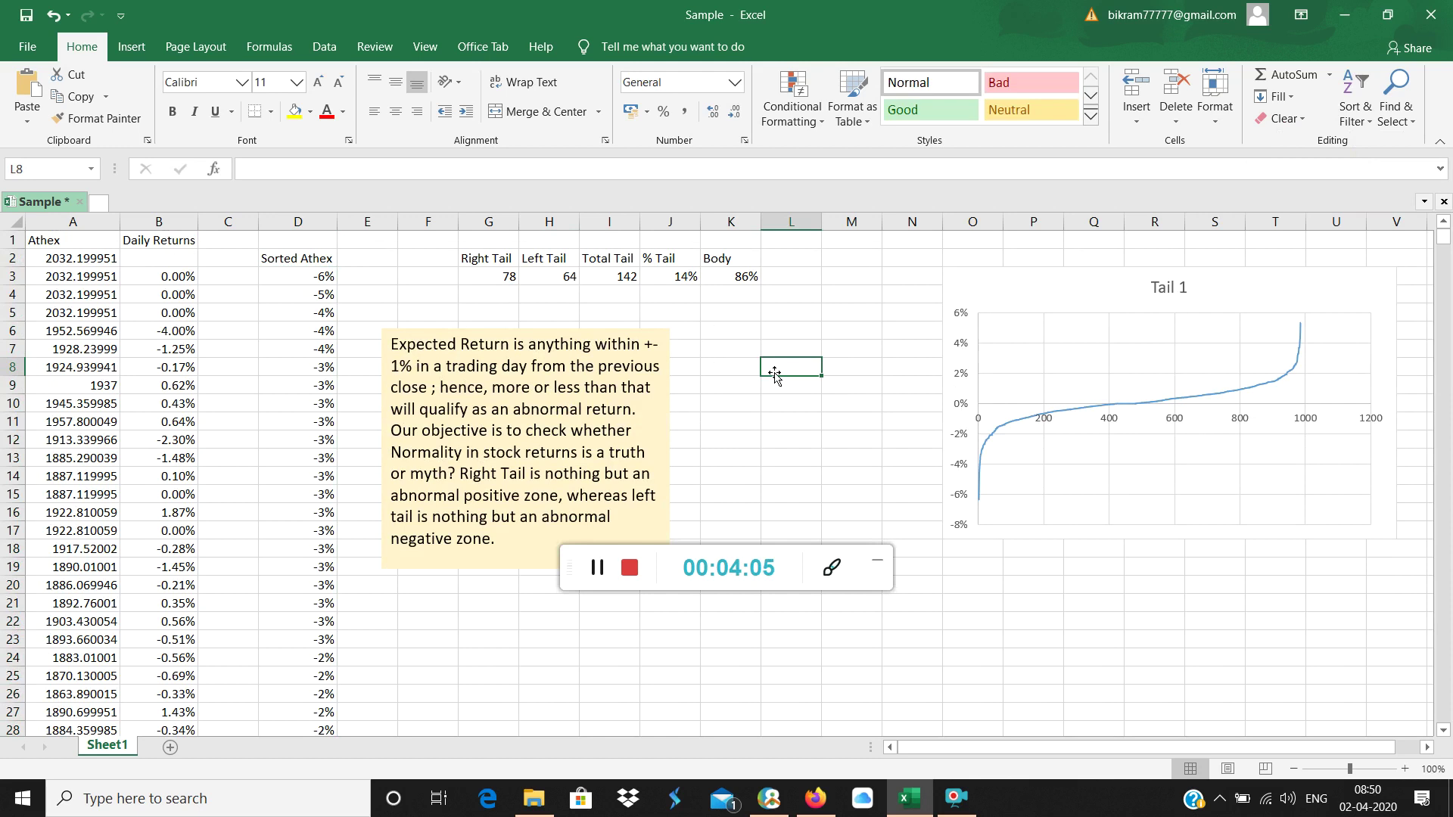
left_click(298, 276)
left_click_drag(298, 275, 318, 513)
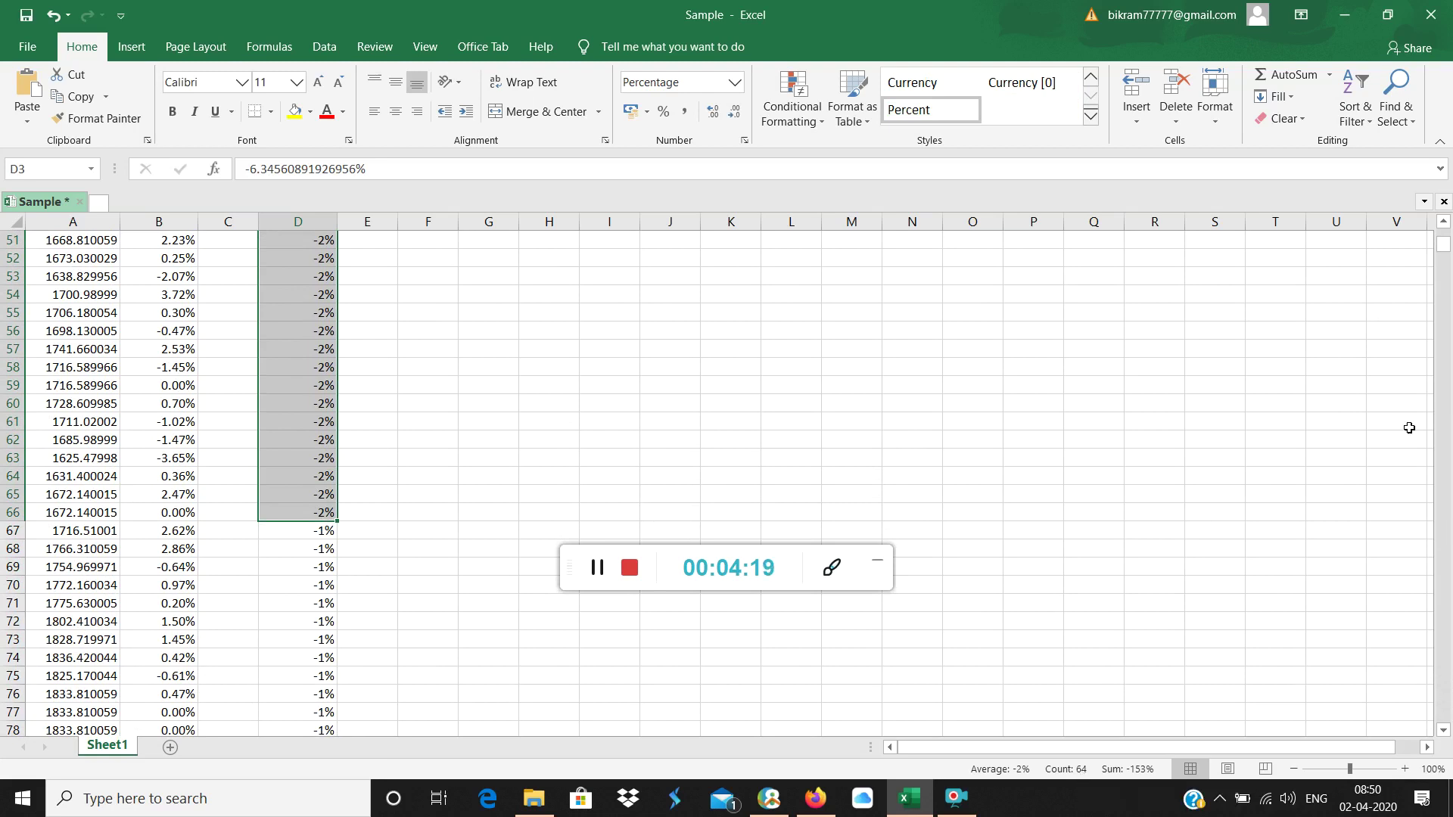
left_click_drag(1443, 244, 1443, 227)
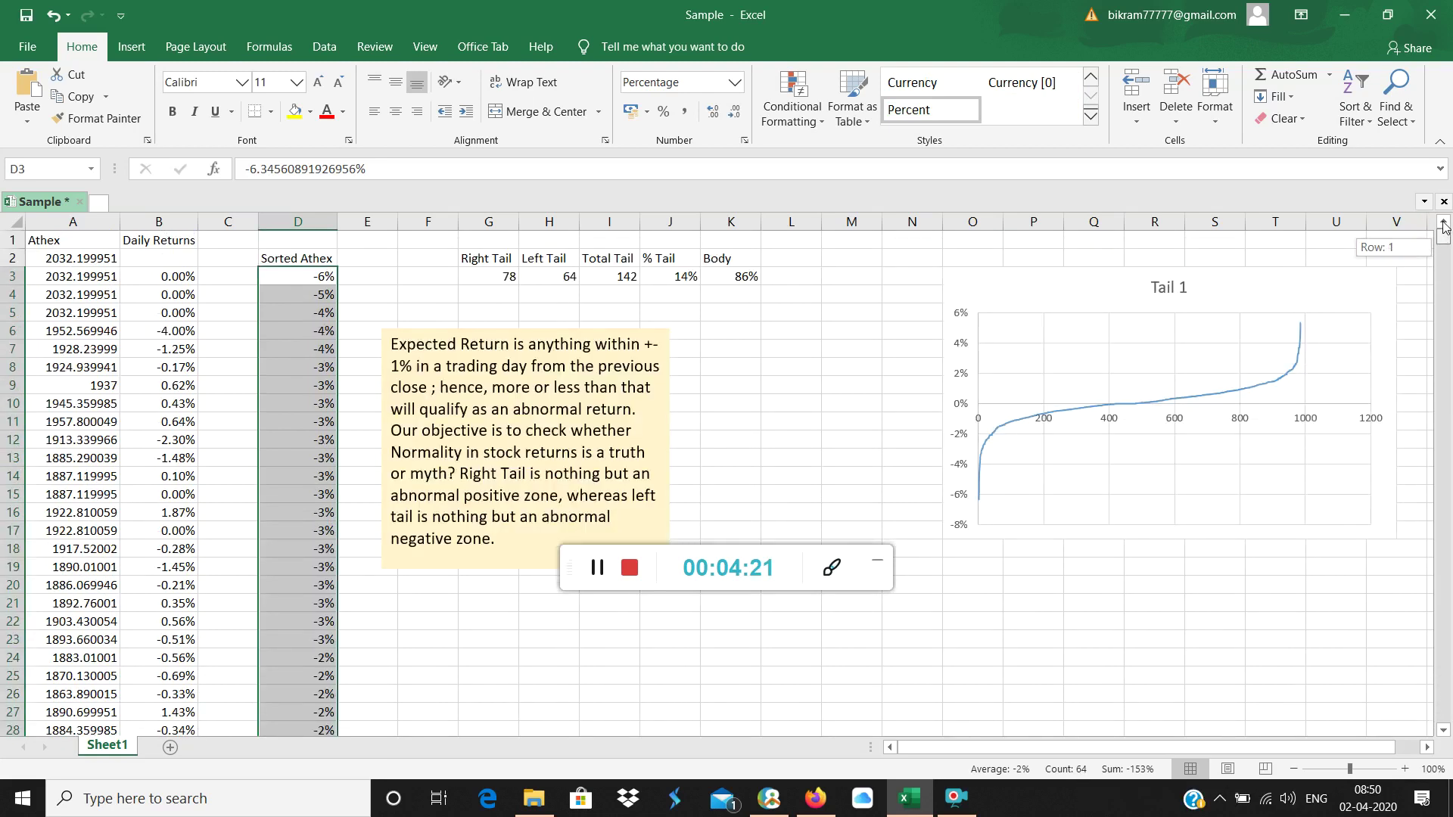
left_click(854, 371)
left_click(562, 274)
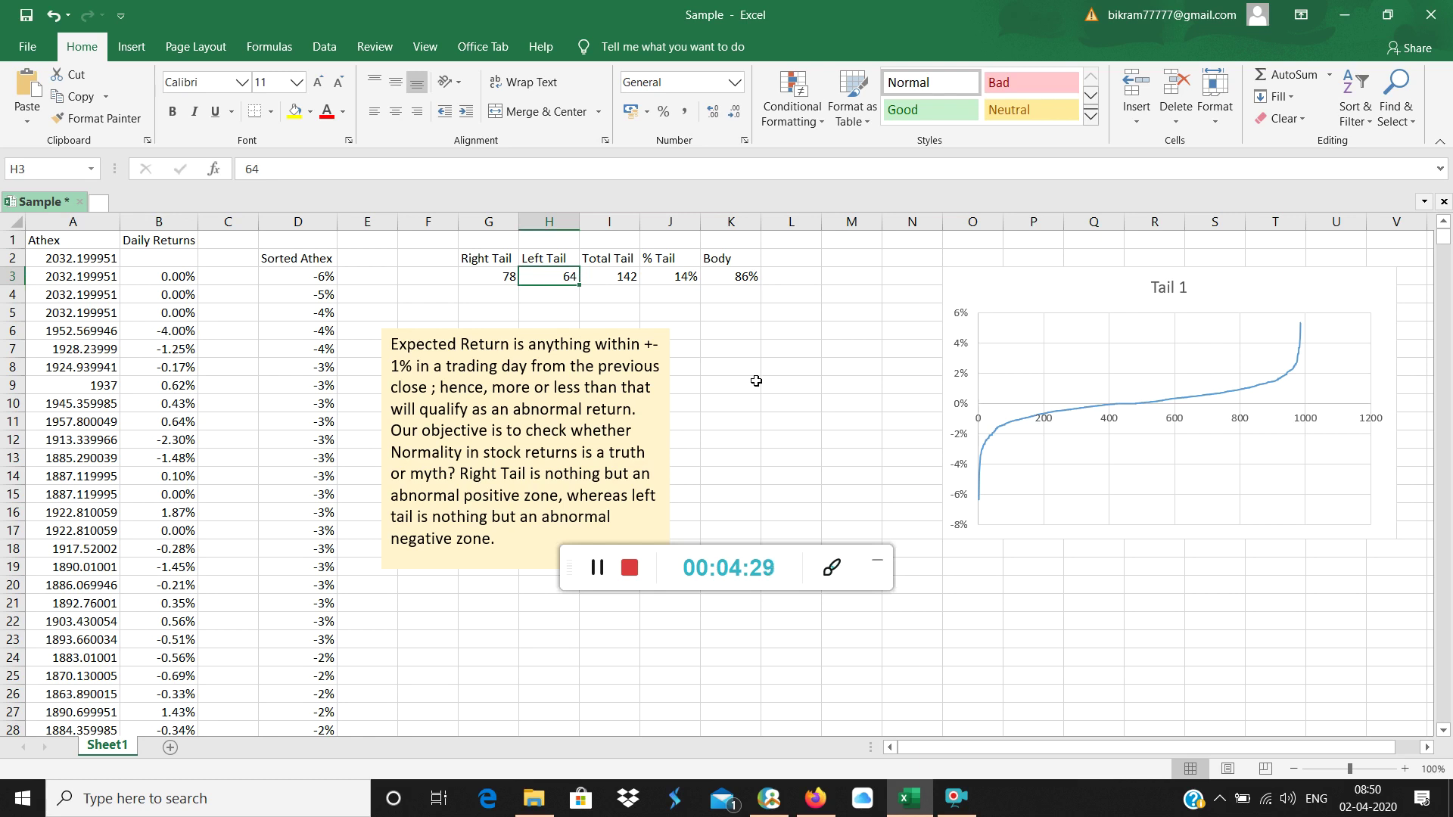
key("Right")
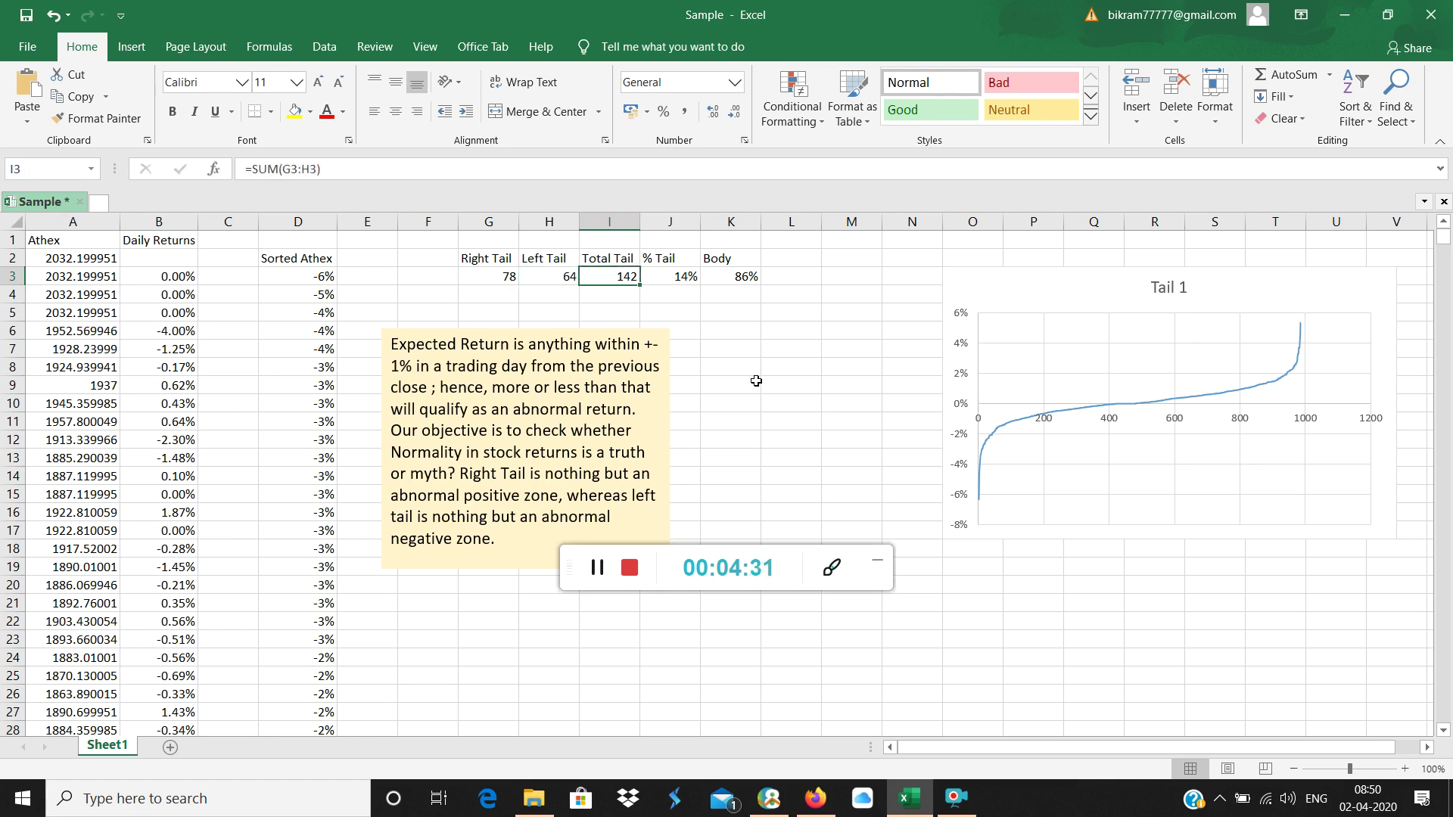
key("Left")
key("Left")
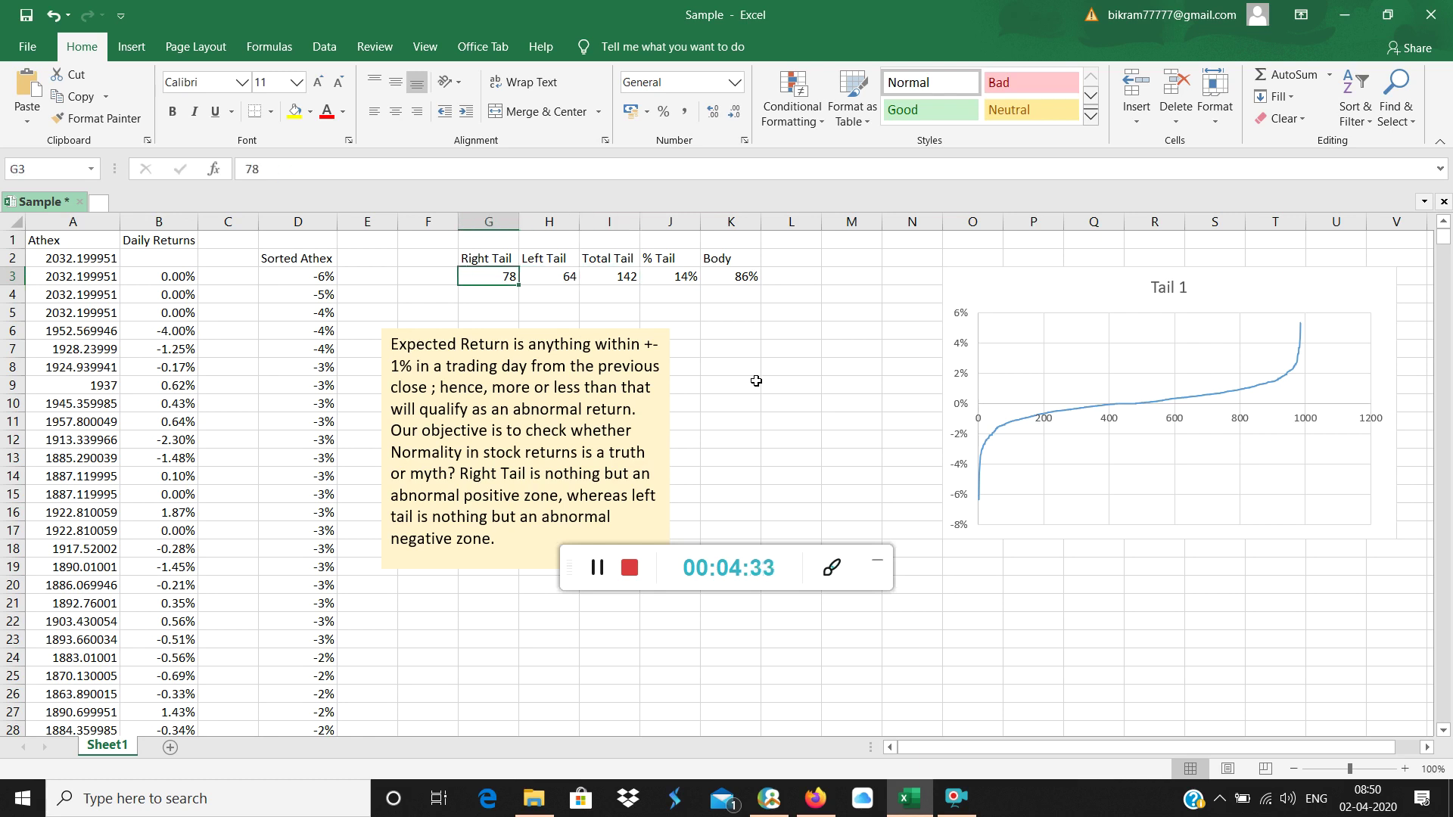
key("shift+Right")
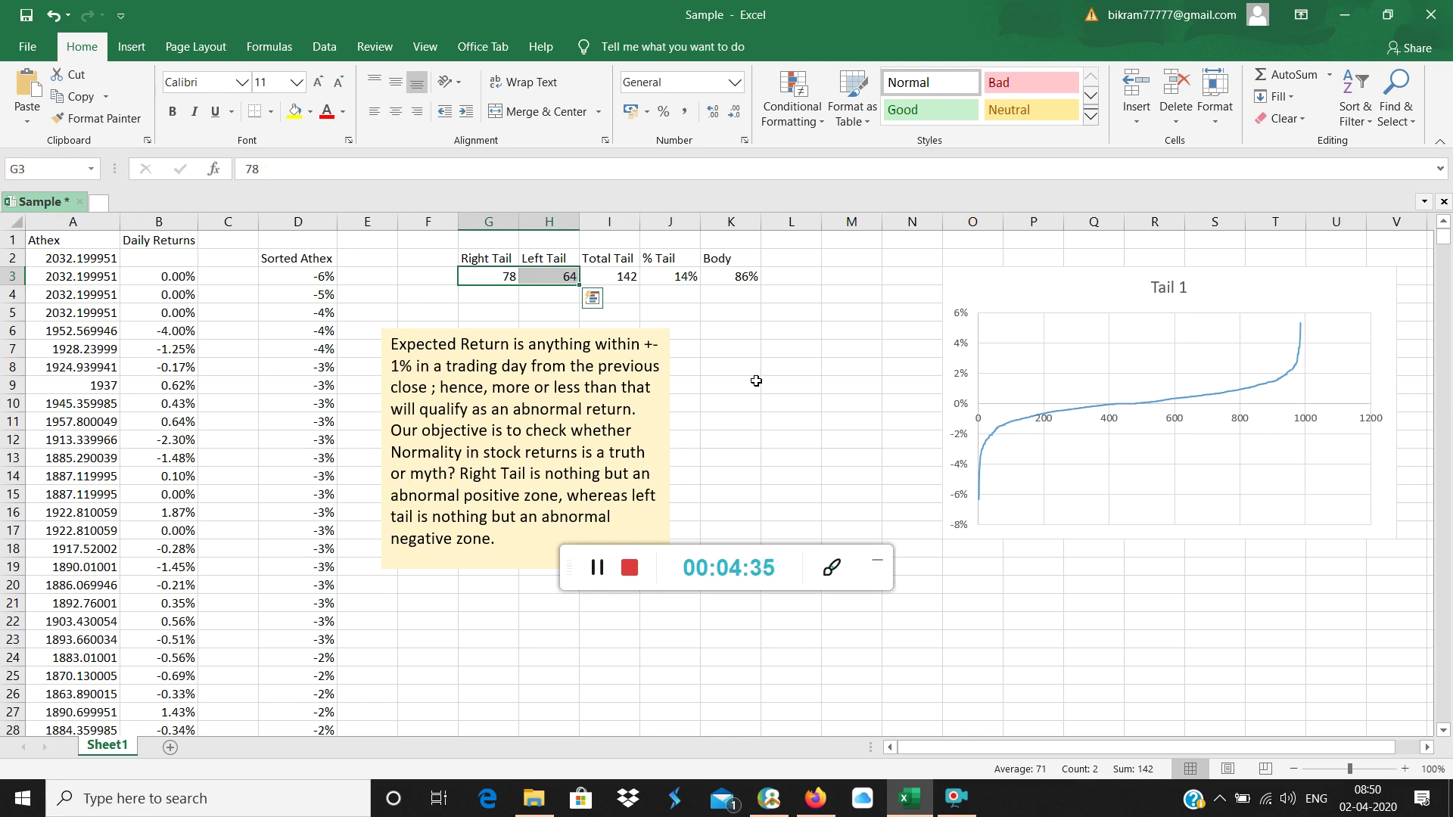
key("Right")
key("Right")
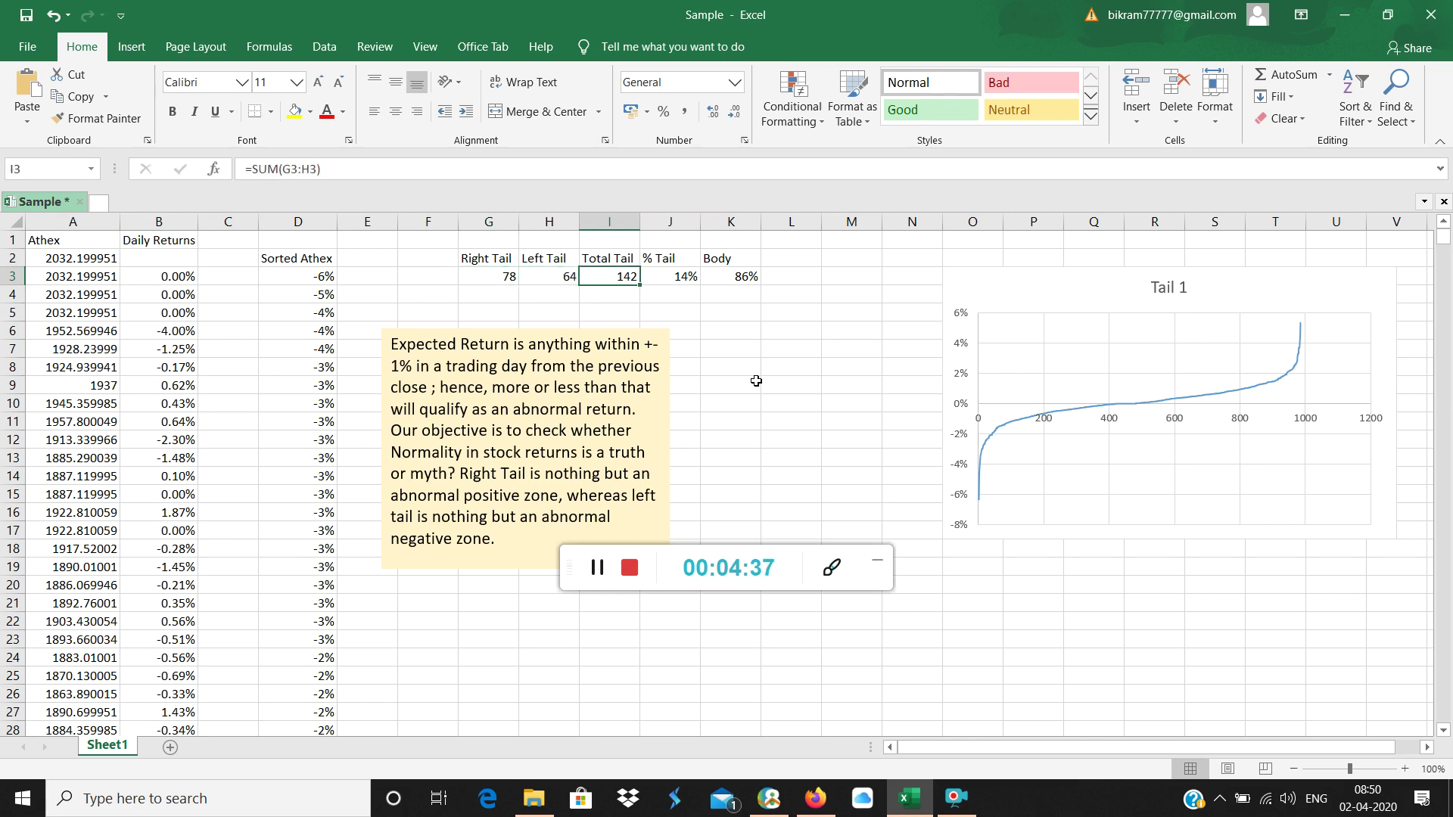
key("Right")
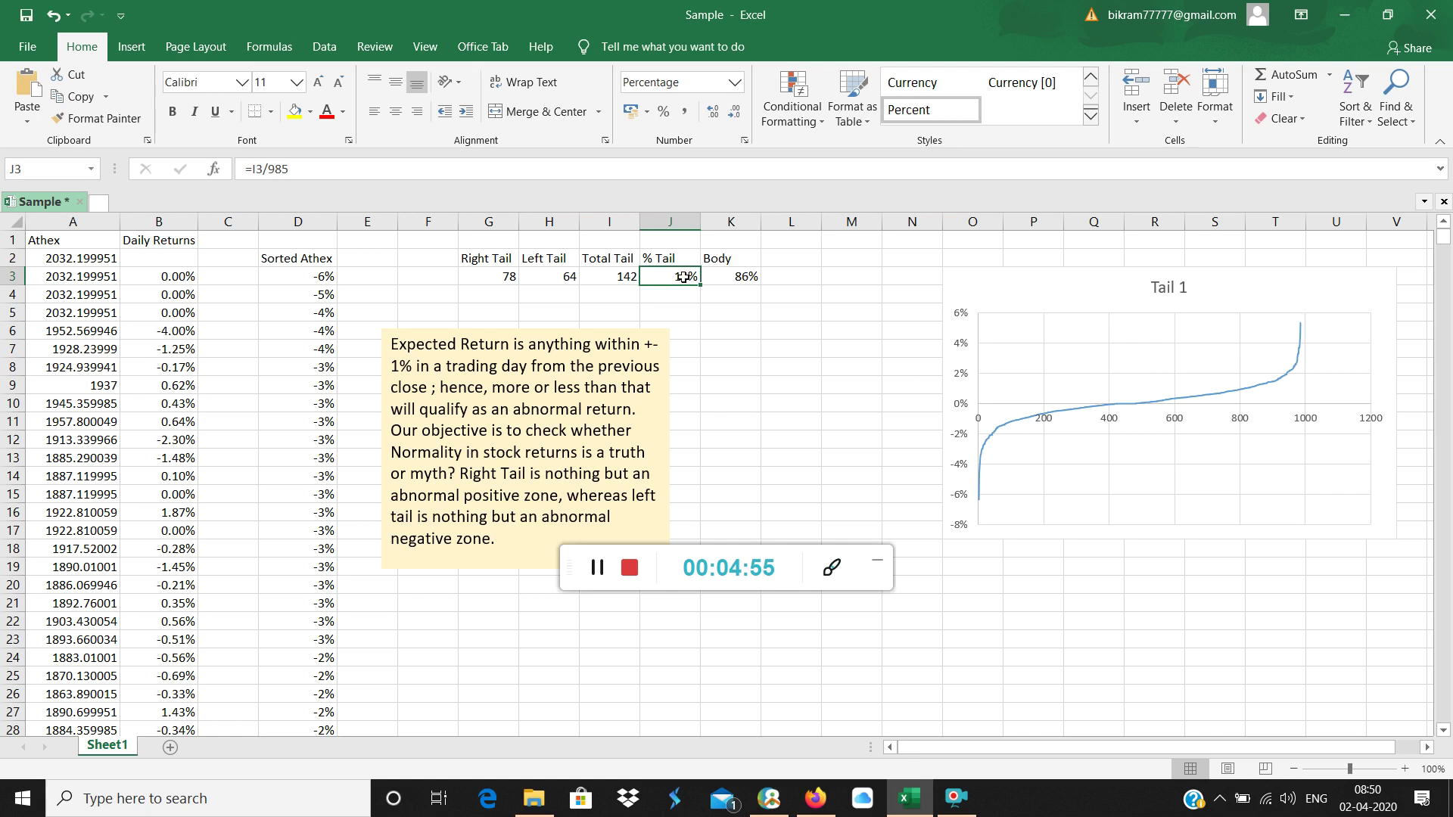
left_click(790, 379)
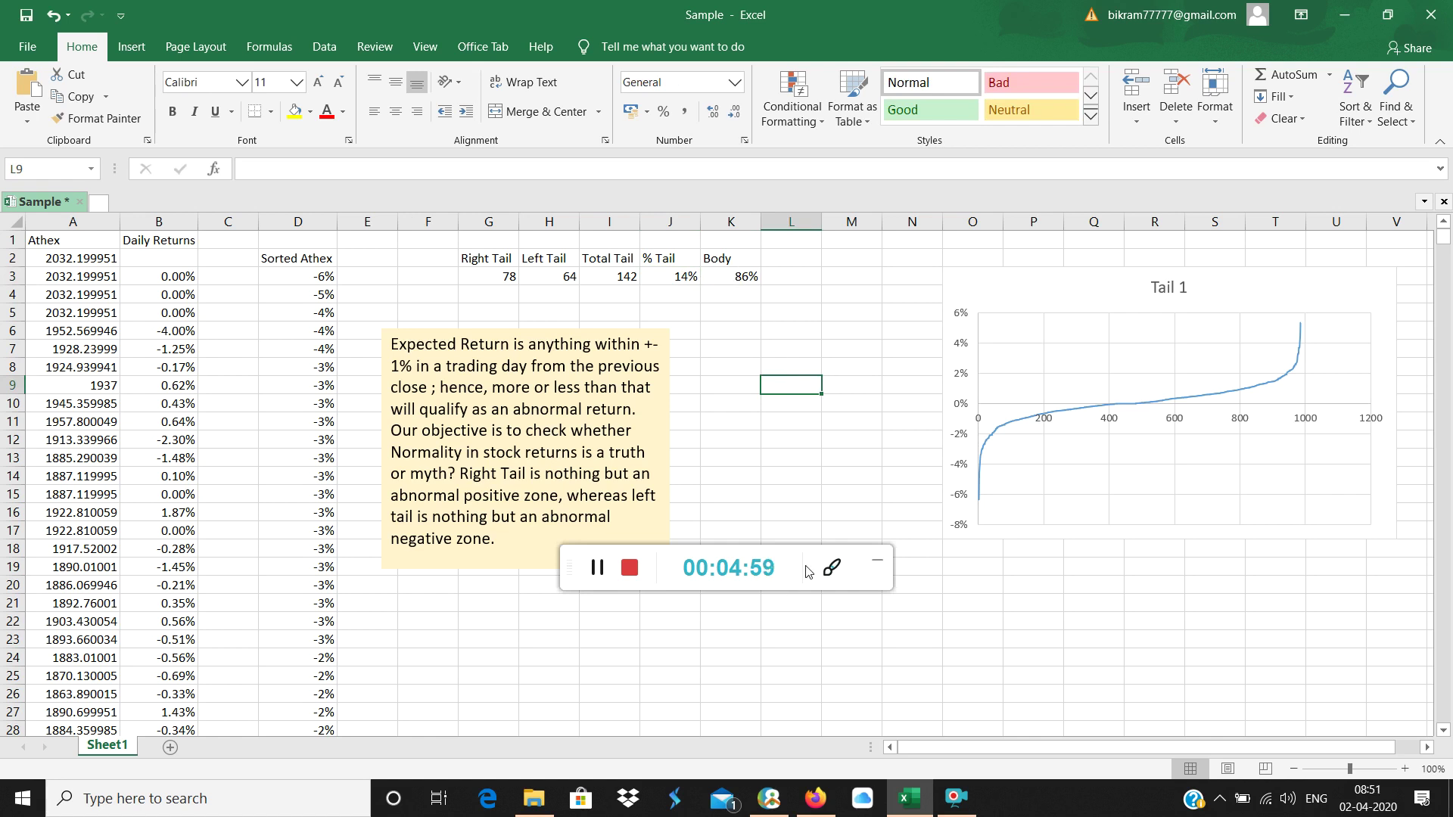
Step: Sketch a bell curve over the sheet and mark the Tail 1 chart's tails in yellow-green
left_click(833, 568)
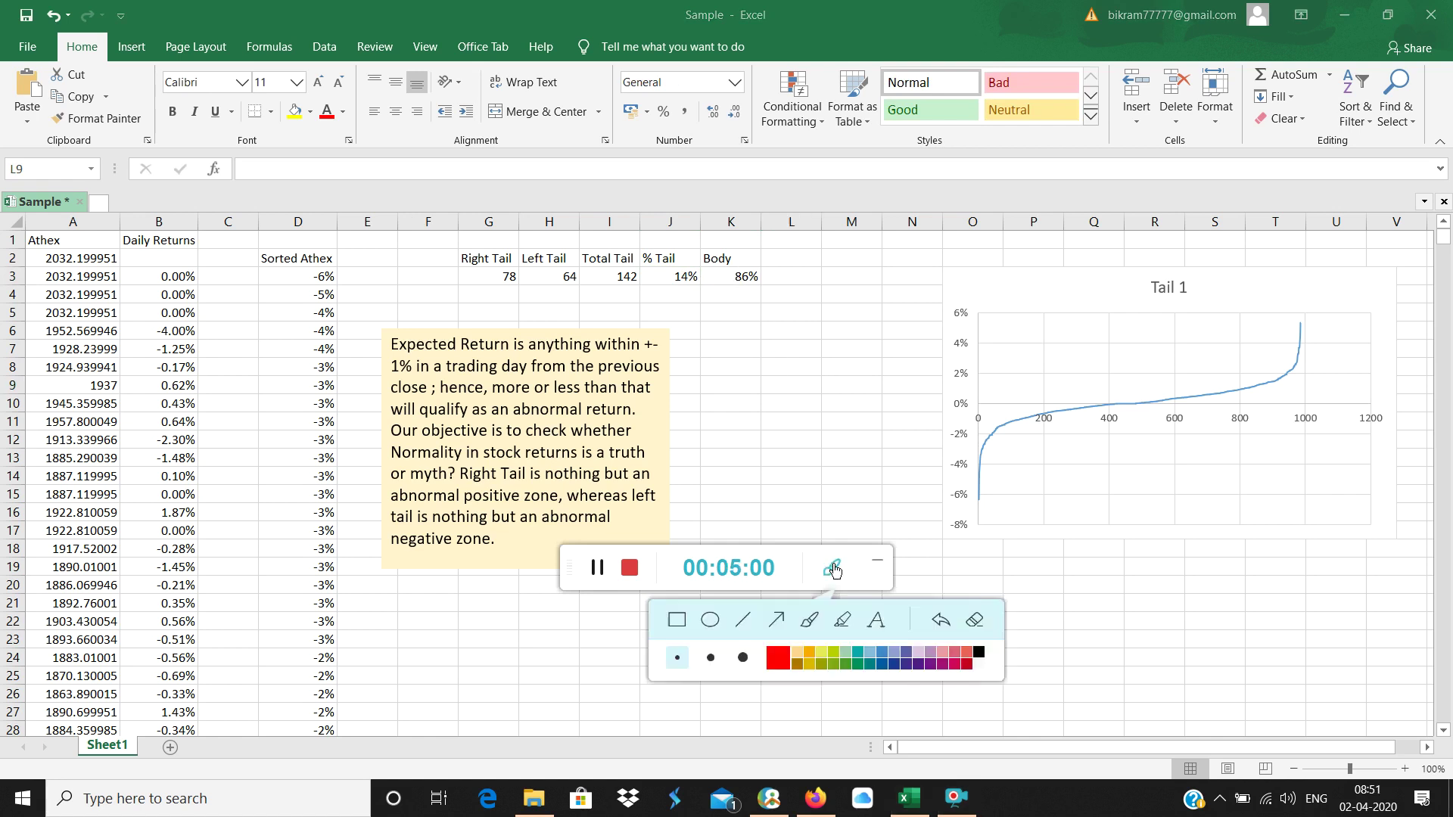
left_click(844, 622)
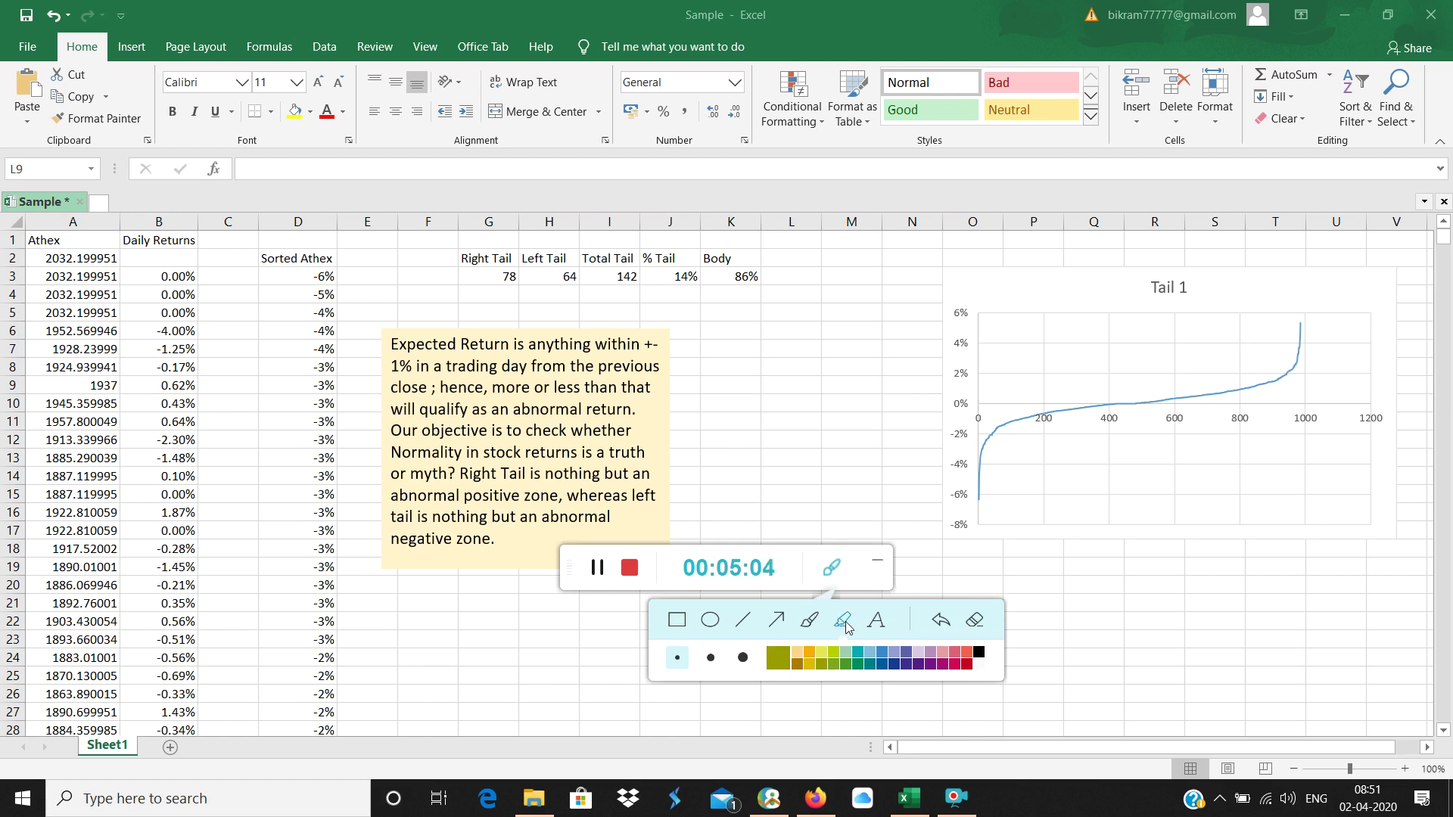
left_click(967, 664)
mouse_move(1371, 755)
left_mouse_down()
mouse_move(1442, 740)
mouse_move(1373, 756)
left_mouse_up()
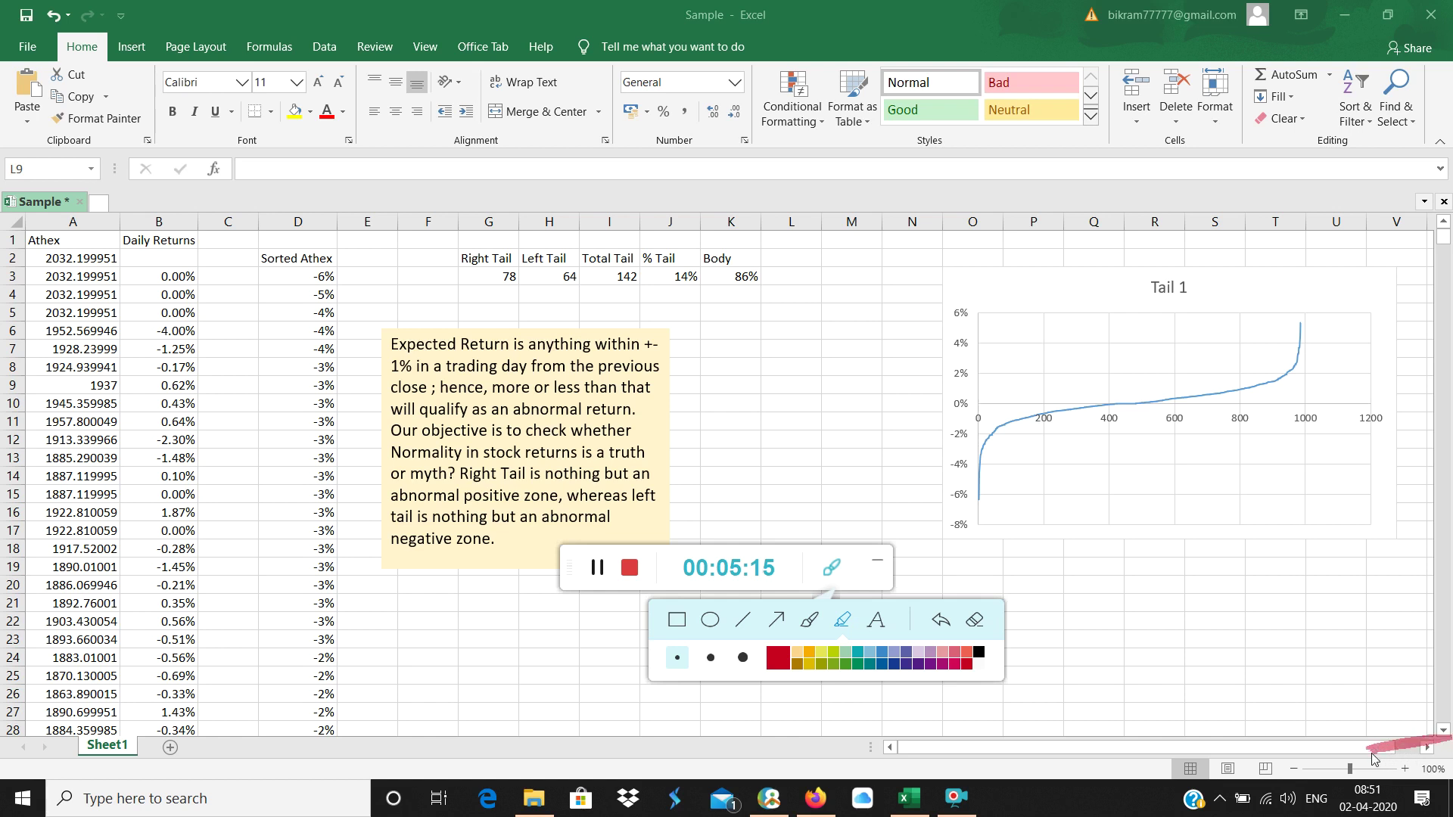
left_click(976, 624)
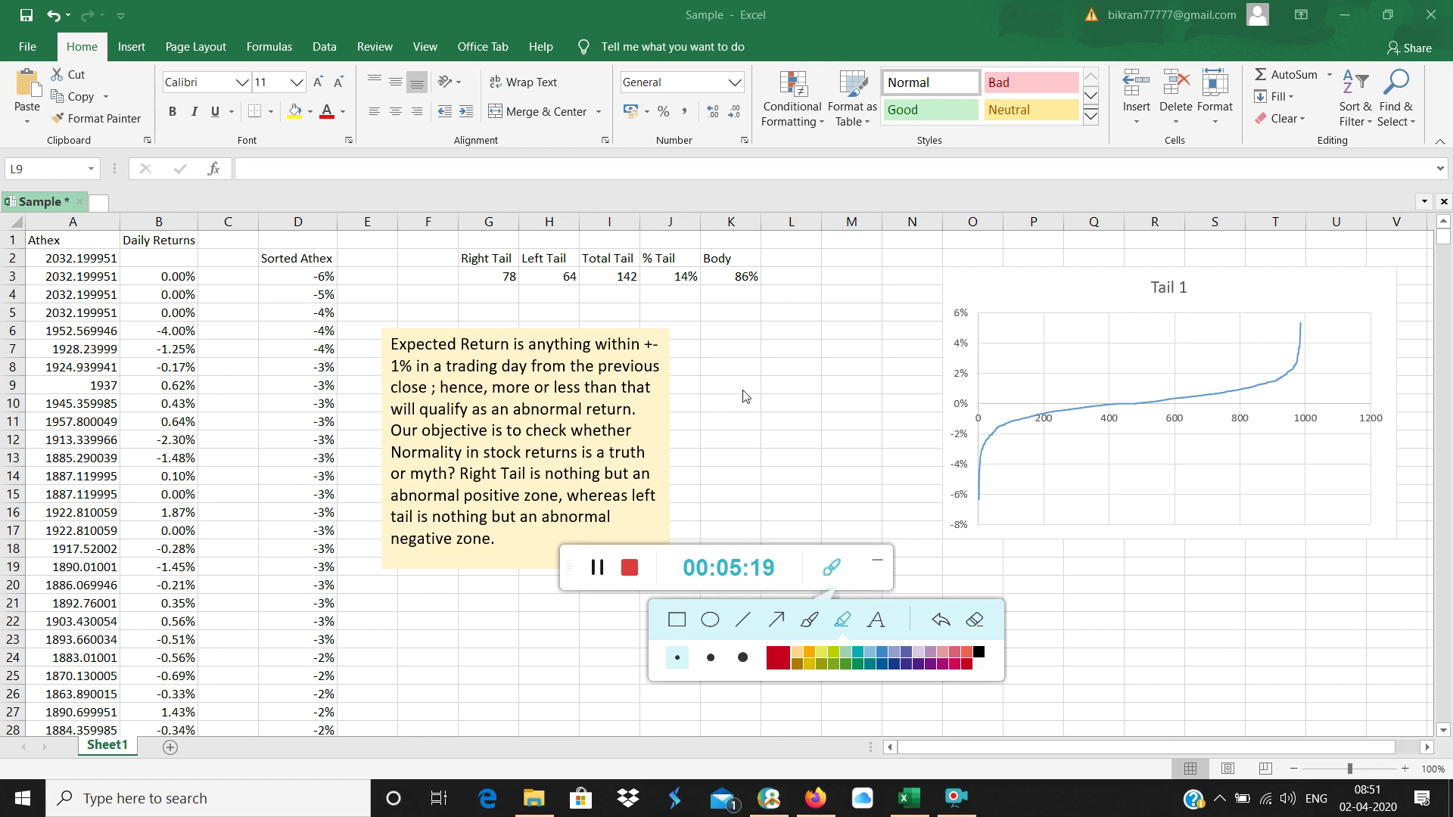
mouse_move(656, 451)
left_mouse_down()
mouse_move(692, 451)
mouse_move(720, 424)
mouse_move(730, 338)
mouse_move(772, 289)
mouse_move(854, 305)
mouse_move(892, 421)
mouse_move(933, 448)
mouse_move(999, 454)
left_mouse_up()
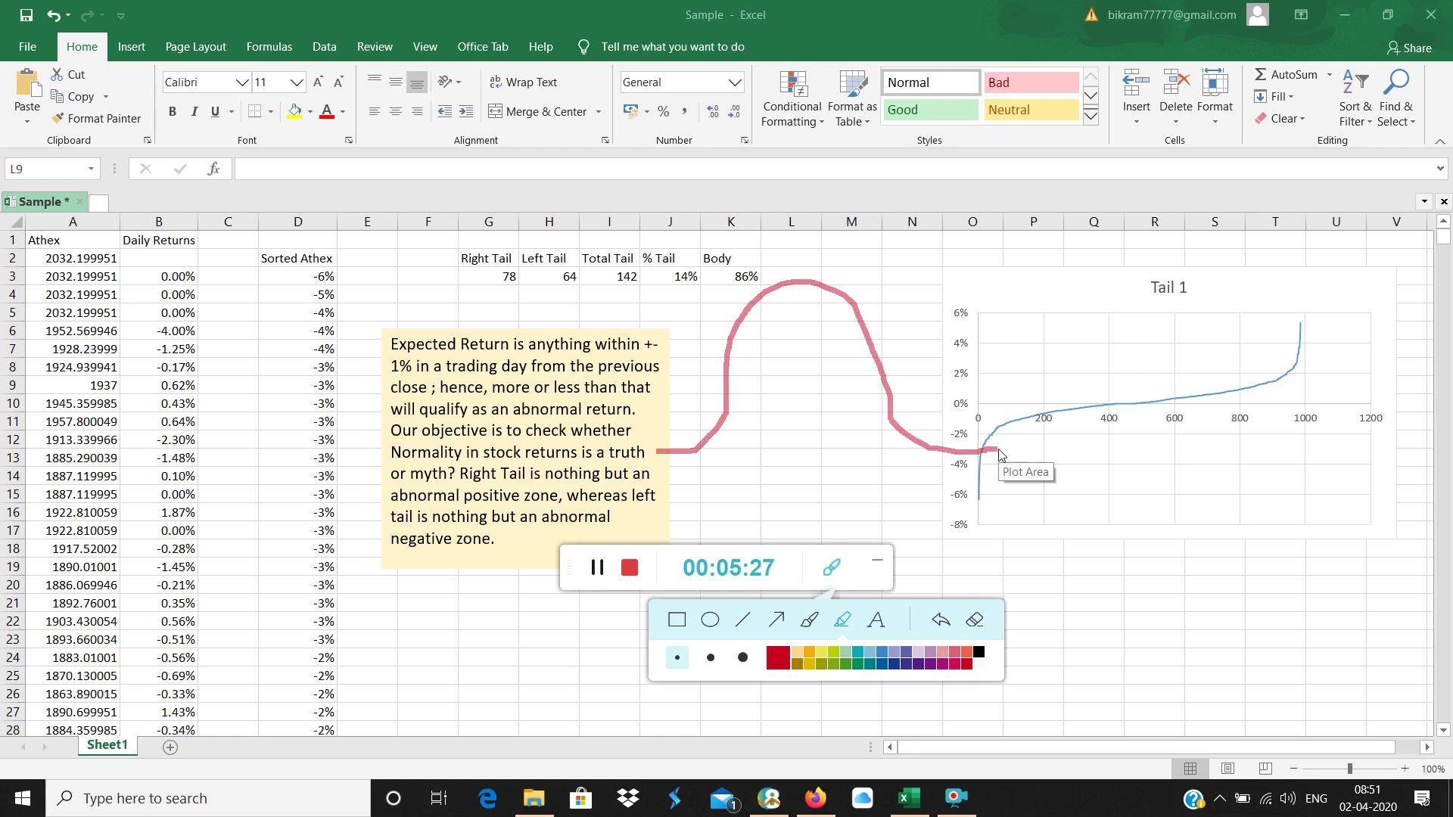
left_click(833, 651)
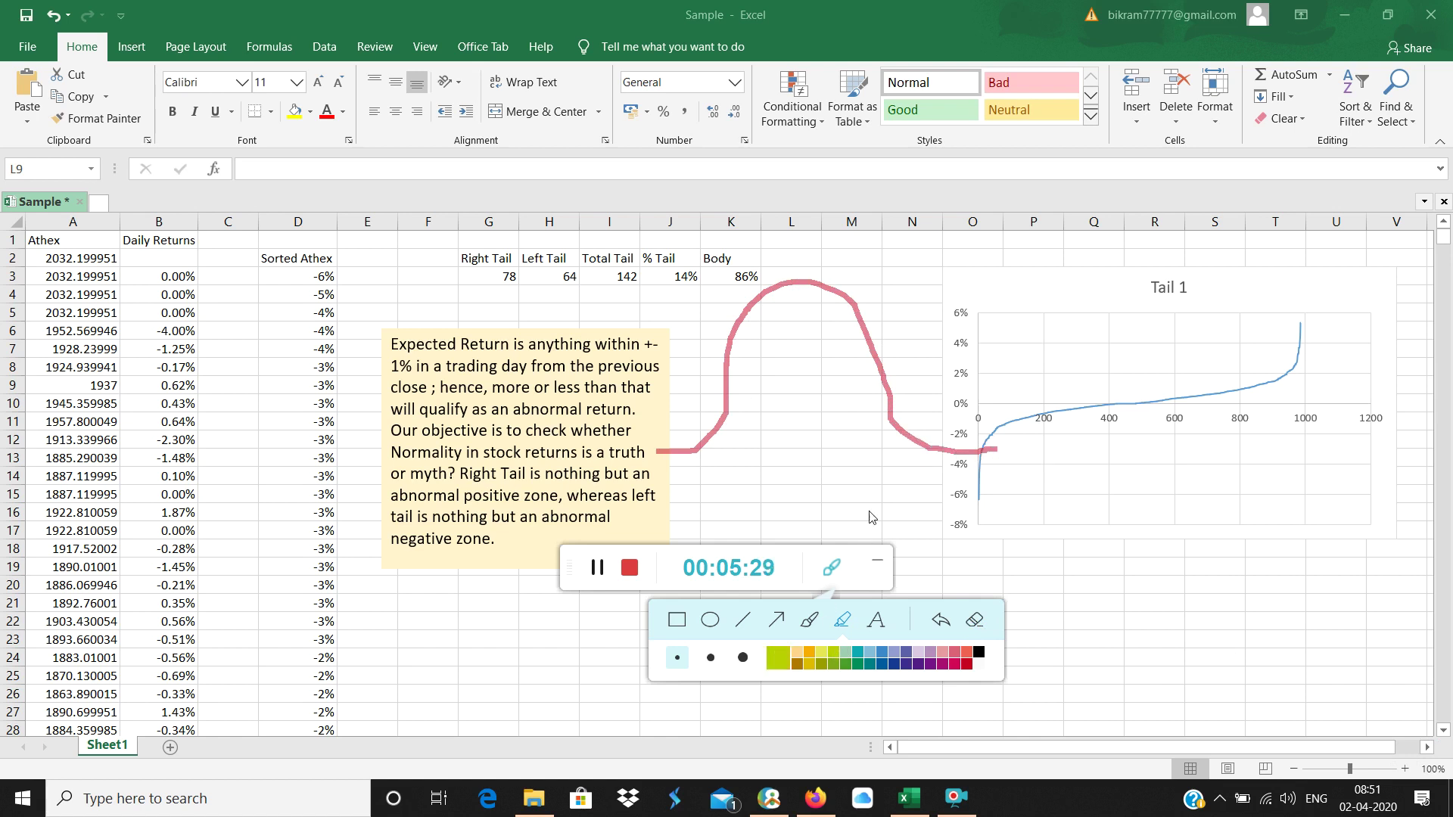
mouse_move(927, 389)
left_mouse_down()
mouse_move(942, 505)
mouse_move(963, 462)
mouse_move(991, 474)
mouse_move(973, 375)
mouse_move(1037, 327)
mouse_move(1039, 339)
mouse_move(1061, 305)
mouse_move(1041, 330)
mouse_move(1065, 339)
mouse_move(1149, 272)
mouse_move(1127, 325)
left_mouse_up()
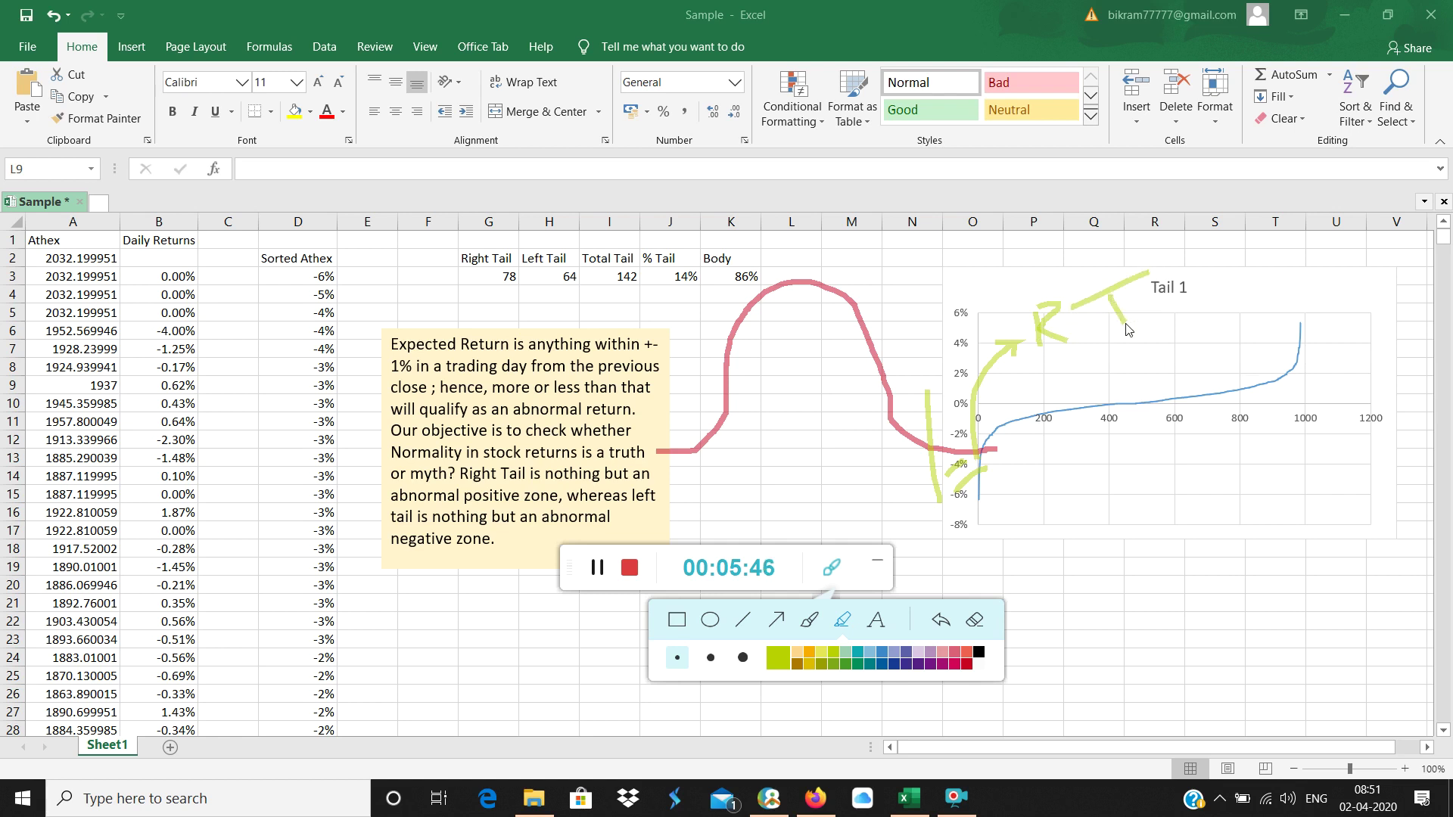
Step: Draw blue marks along the sketched curve's left side and over the note
left_click(880, 656)
mouse_move(710, 489)
left_mouse_down()
mouse_move(702, 391)
mouse_move(628, 377)
mouse_move(671, 356)
left_mouse_up()
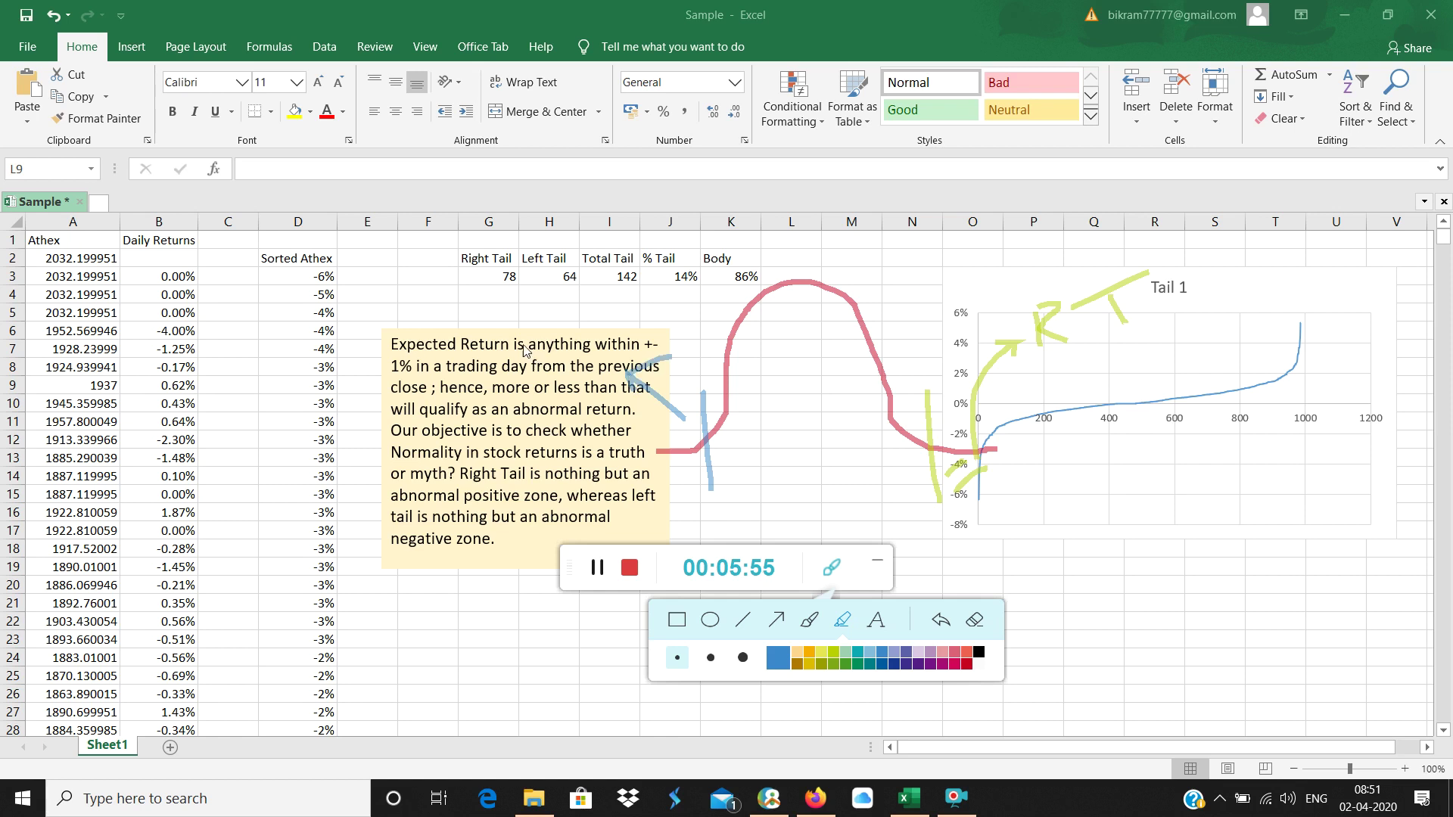
mouse_move(526, 347)
left_mouse_down()
mouse_move(534, 399)
mouse_move(562, 382)
mouse_move(557, 351)
mouse_move(601, 326)
mouse_move(584, 336)
mouse_move(594, 369)
left_mouse_up()
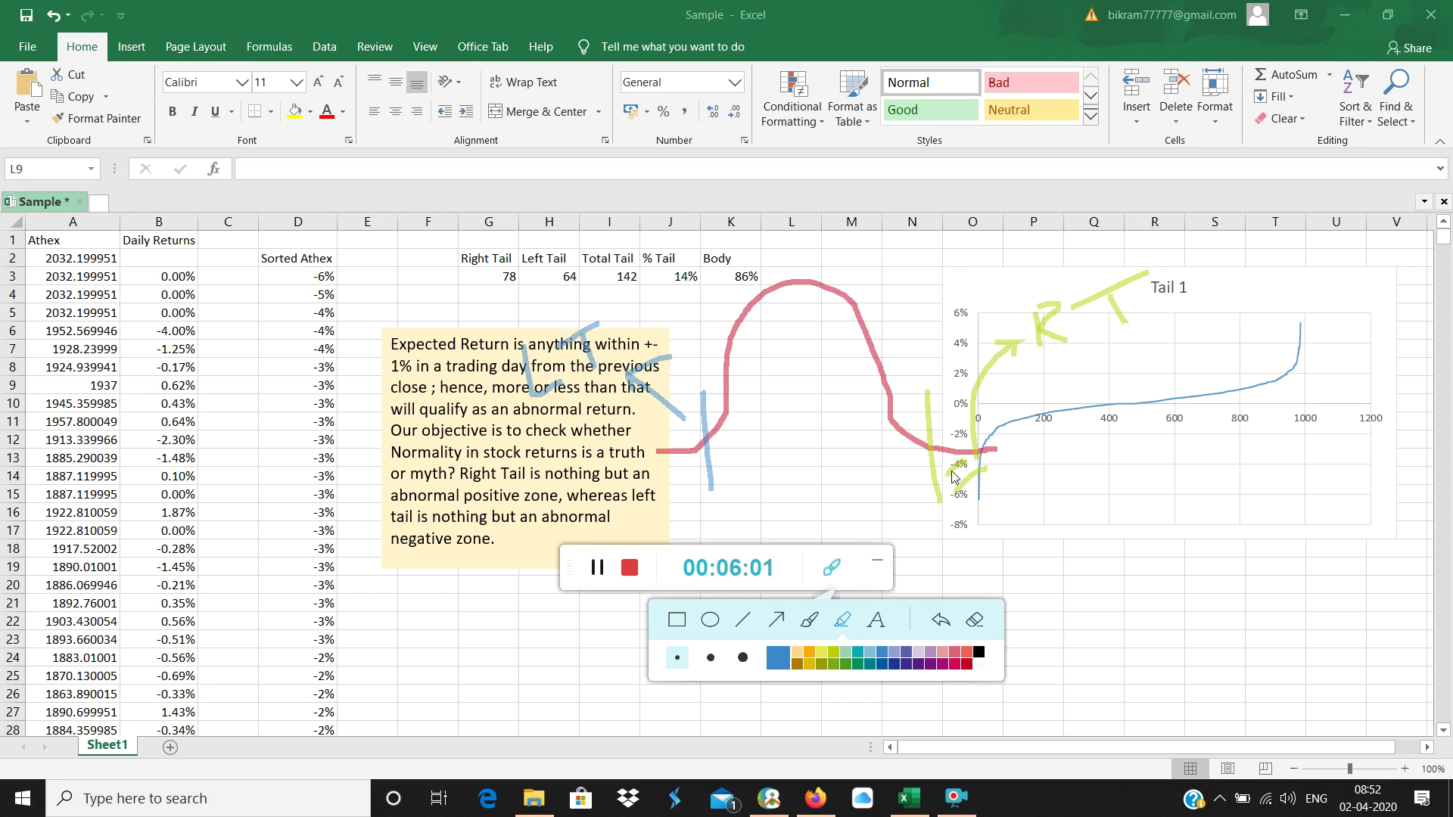
mouse_move(665, 459)
left_mouse_down()
mouse_move(695, 497)
mouse_move(697, 478)
left_mouse_up()
Step: Hatch the bell curve's body in orange and start a 95 label above it
left_click(811, 652)
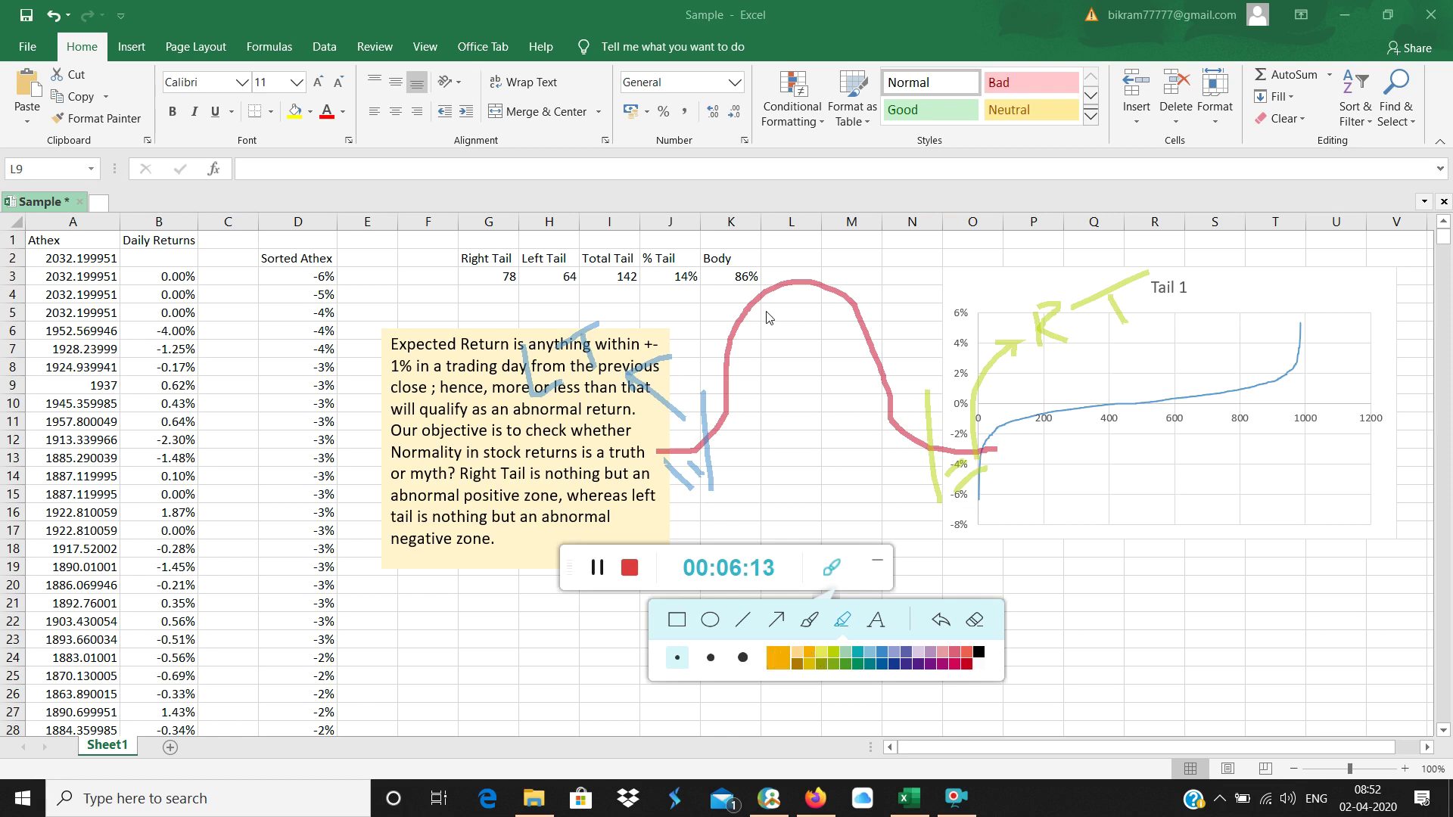
left_click_drag(761, 316, 876, 376)
left_click_drag(793, 301, 875, 357)
left_click_drag(744, 357, 870, 422)
left_click_drag(746, 407, 895, 462)
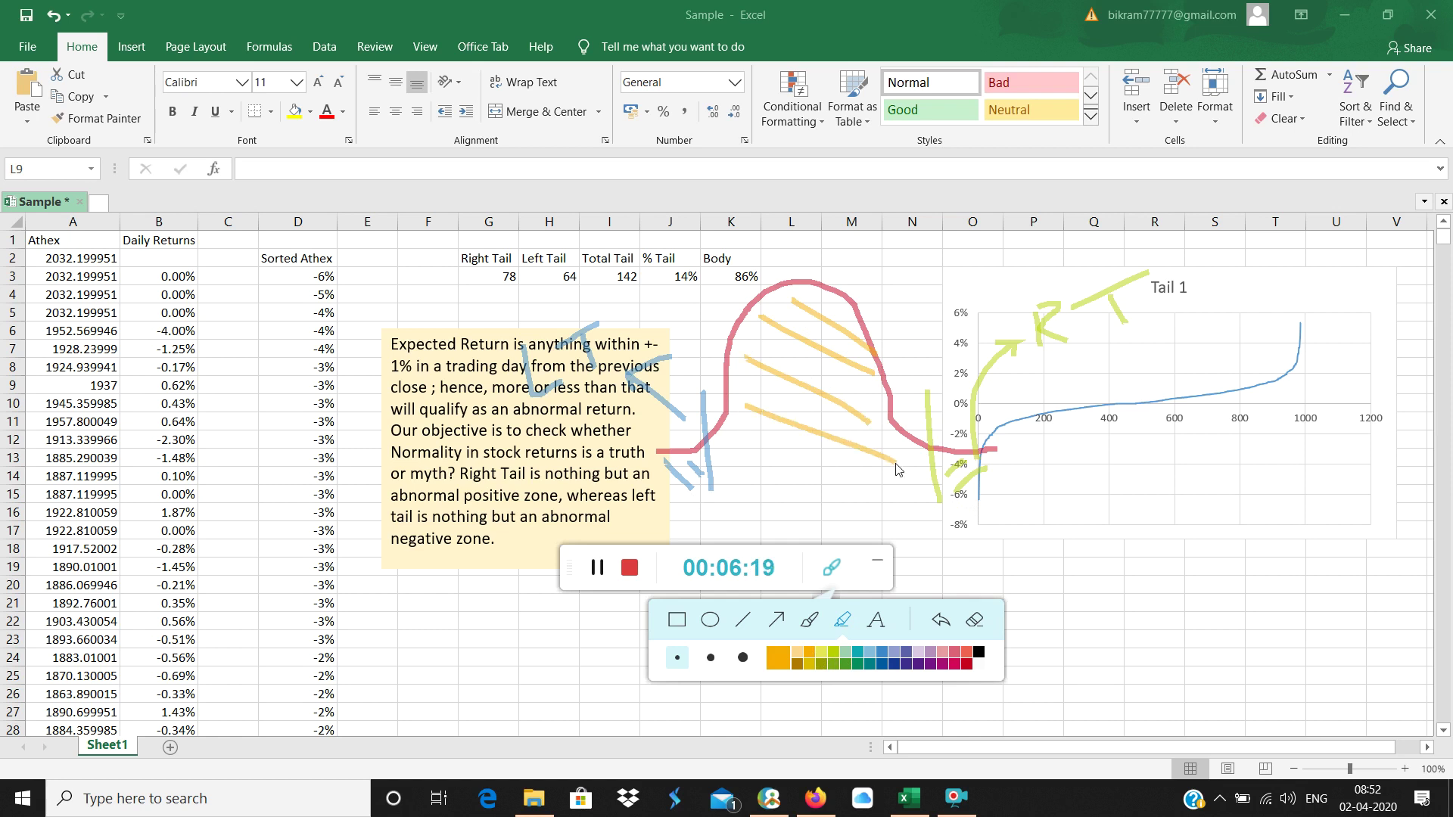
left_click_drag(720, 456, 808, 489)
left_click_drag(757, 442, 905, 490)
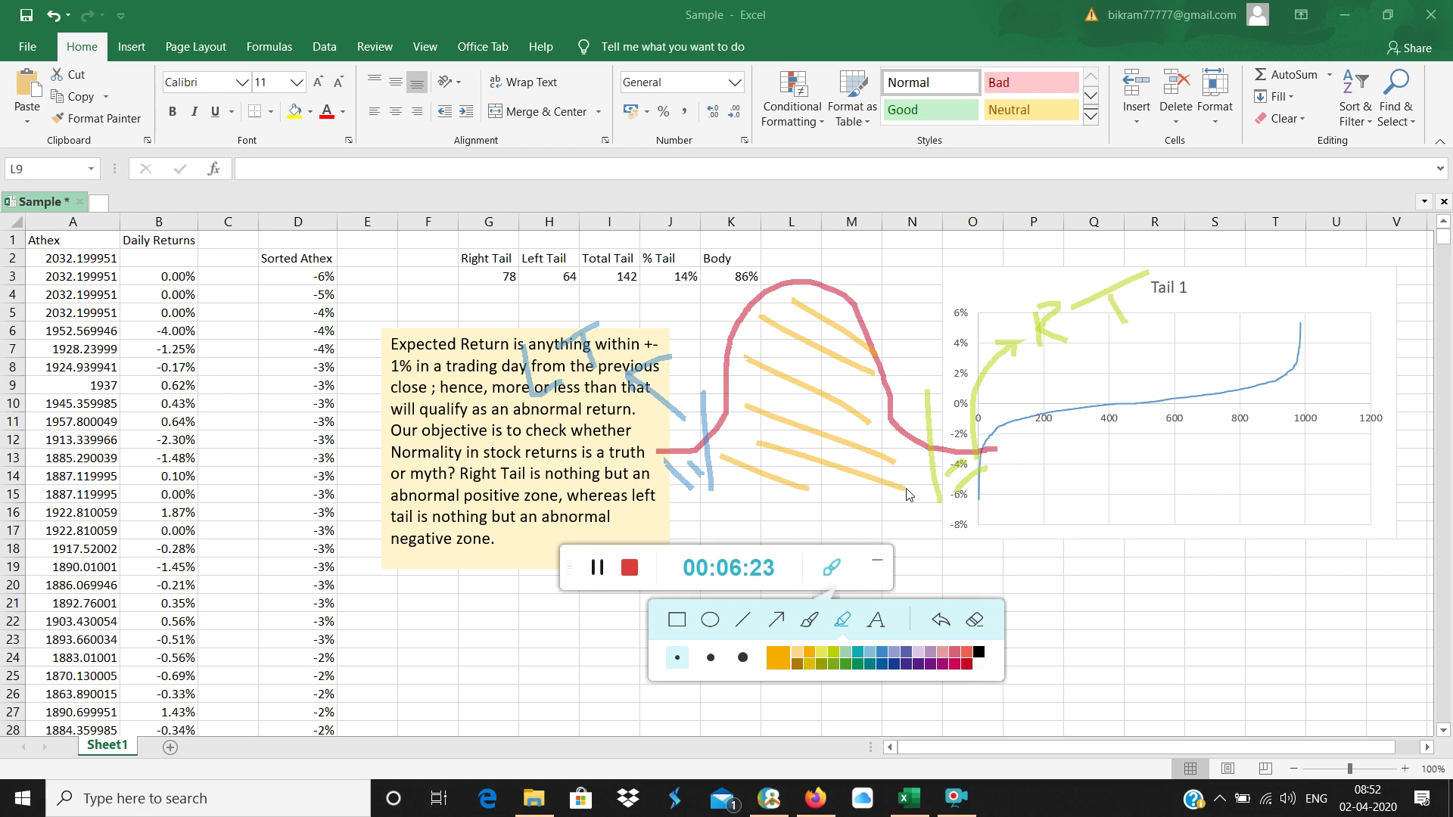
mouse_move(837, 331)
left_mouse_down()
mouse_move(880, 283)
mouse_move(854, 276)
mouse_move(882, 283)
mouse_move(883, 325)
mouse_move(903, 275)
mouse_move(885, 262)
mouse_move(908, 273)
mouse_move(913, 306)
mouse_move(922, 277)
mouse_move(950, 273)
mouse_move(926, 297)
mouse_move(917, 258)
mouse_move(972, 252)
mouse_move(963, 239)
mouse_move(998, 242)
mouse_move(1016, 304)
left_mouse_up()
left_click(966, 244)
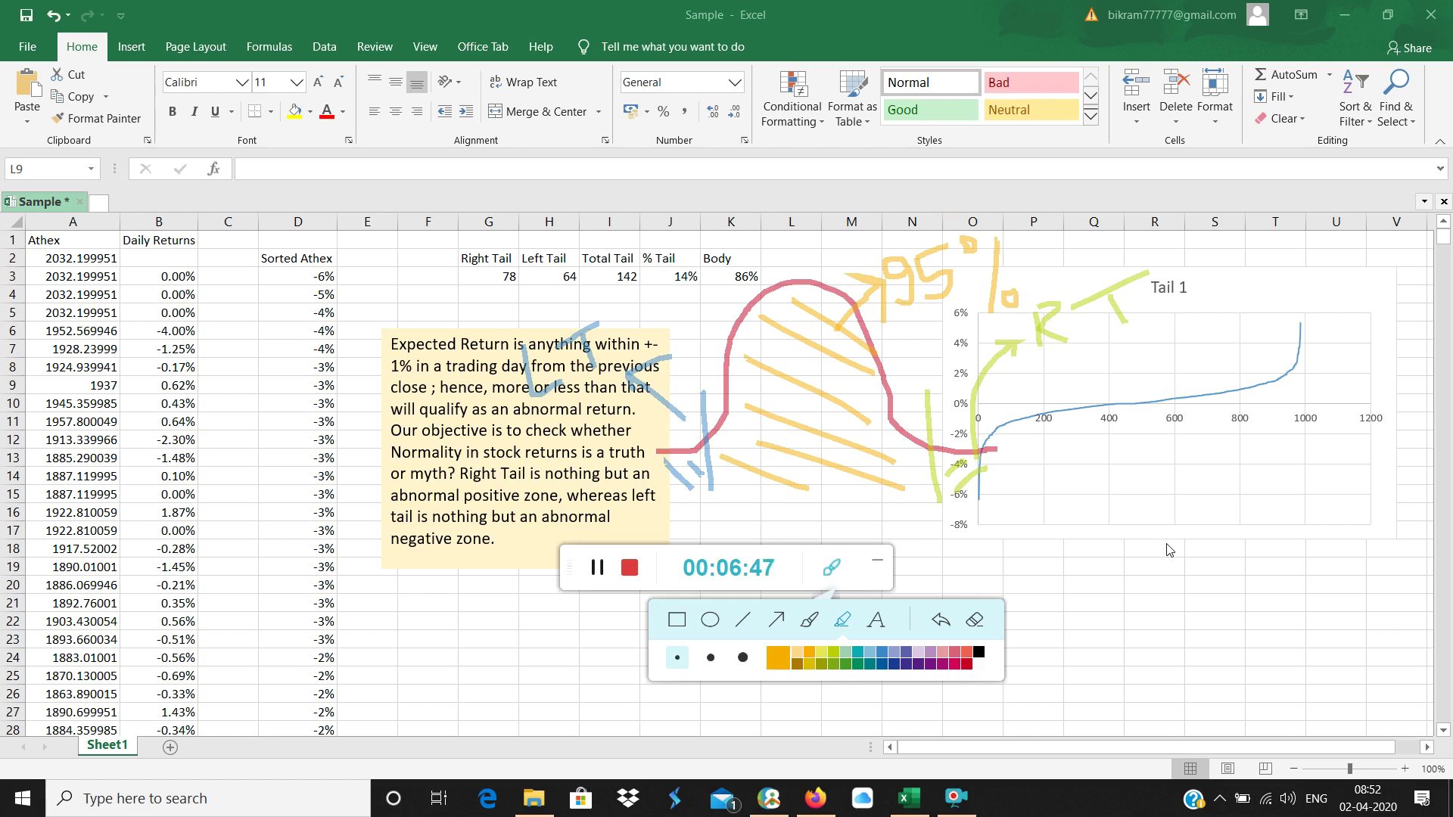
Step: Write a Gaussian label underlined in magenta, circle 95% in pink, then erase all annotations
mouse_move(1060, 539)
left_mouse_down()
mouse_move(1009, 540)
mouse_move(1001, 584)
mouse_move(1028, 600)
mouse_move(1049, 572)
mouse_move(1060, 617)
mouse_move(1071, 572)
mouse_move(1074, 594)
mouse_move(1091, 571)
mouse_move(1099, 591)
mouse_move(1109, 560)
mouse_move(1119, 581)
mouse_move(1143, 537)
mouse_move(1129, 527)
mouse_move(1127, 546)
mouse_move(1174, 549)
mouse_move(1175, 569)
mouse_move(1162, 570)
mouse_move(1194, 501)
mouse_move(1188, 516)
mouse_move(1221, 537)
mouse_move(1207, 566)
mouse_move(1236, 512)
mouse_move(1251, 539)
mouse_move(1236, 502)
mouse_move(1274, 503)
mouse_move(1263, 527)
mouse_move(1309, 501)
mouse_move(1330, 556)
mouse_move(1344, 493)
mouse_move(1358, 537)
mouse_move(1368, 461)
left_mouse_up()
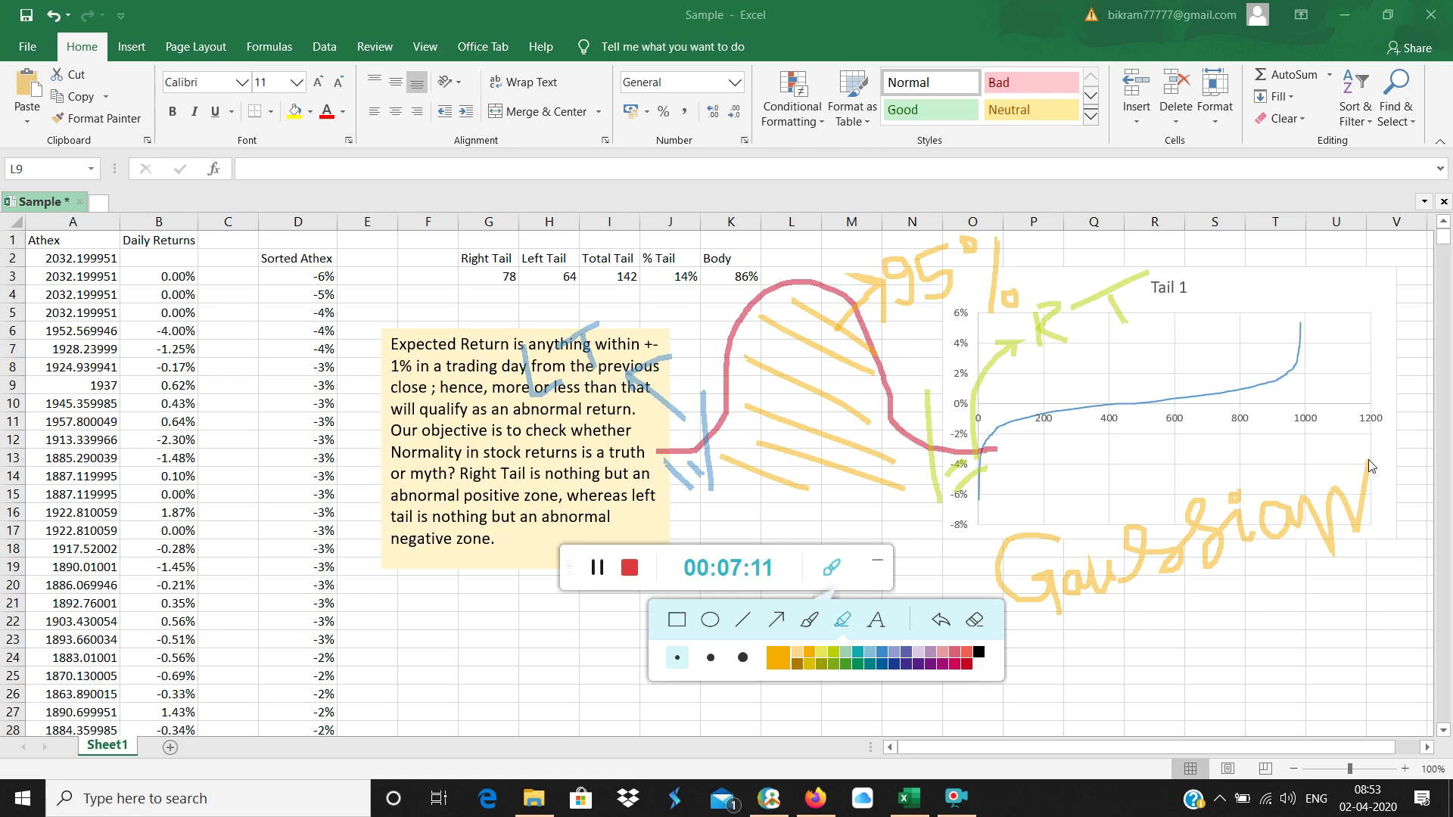
left_click(949, 665)
left_click_drag(1031, 629, 1234, 568)
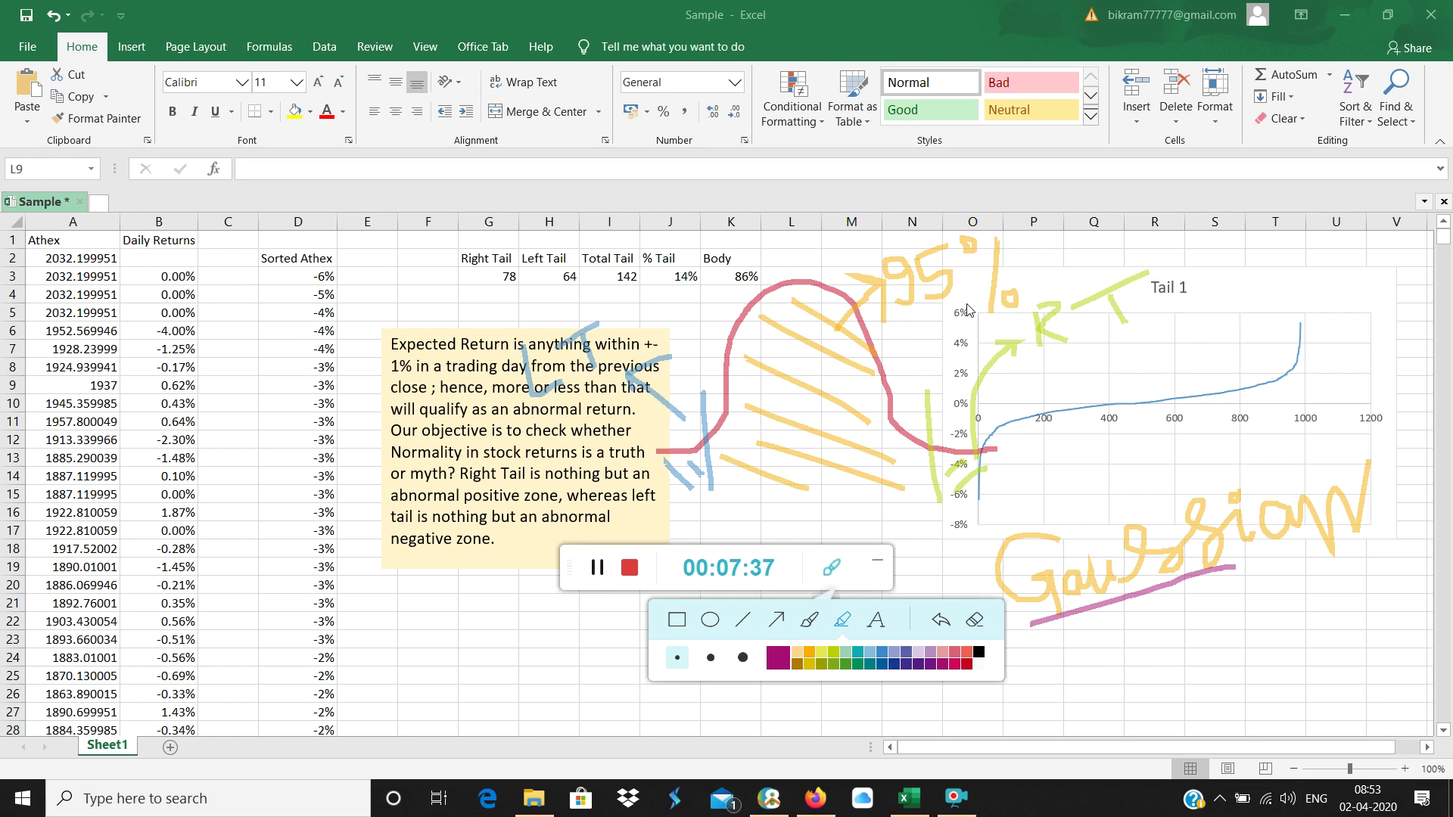
left_click(943, 652)
mouse_move(912, 342)
left_mouse_down()
mouse_move(1020, 306)
mouse_move(1024, 266)
mouse_move(944, 228)
mouse_move(878, 251)
mouse_move(880, 326)
mouse_move(900, 360)
left_mouse_up()
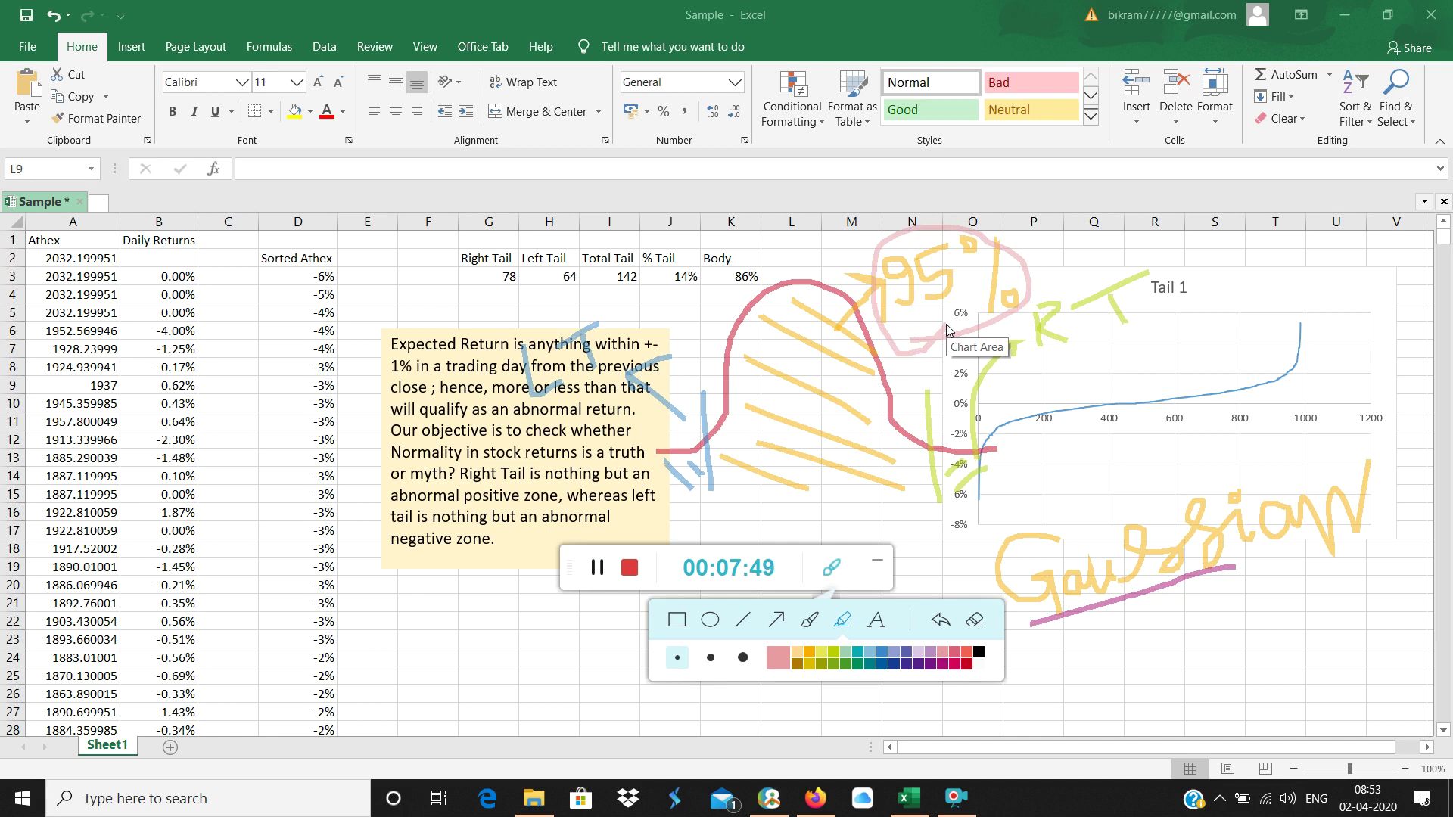
left_click(976, 622)
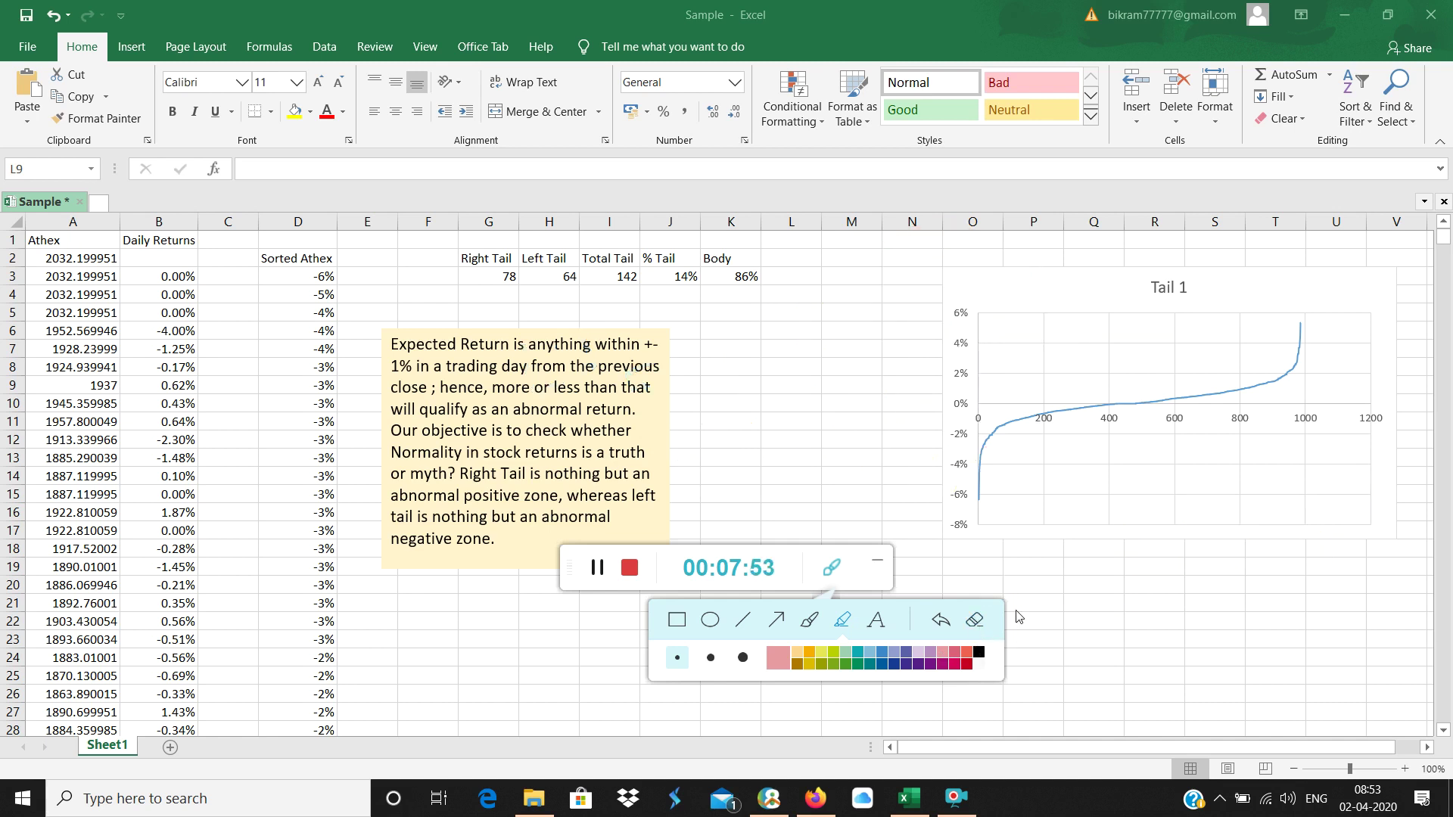
Step: Close the annotation toolbar, check the =1-J3 Body formula in K3, and reveal the Tail 1 chart's source data
left_click(832, 571)
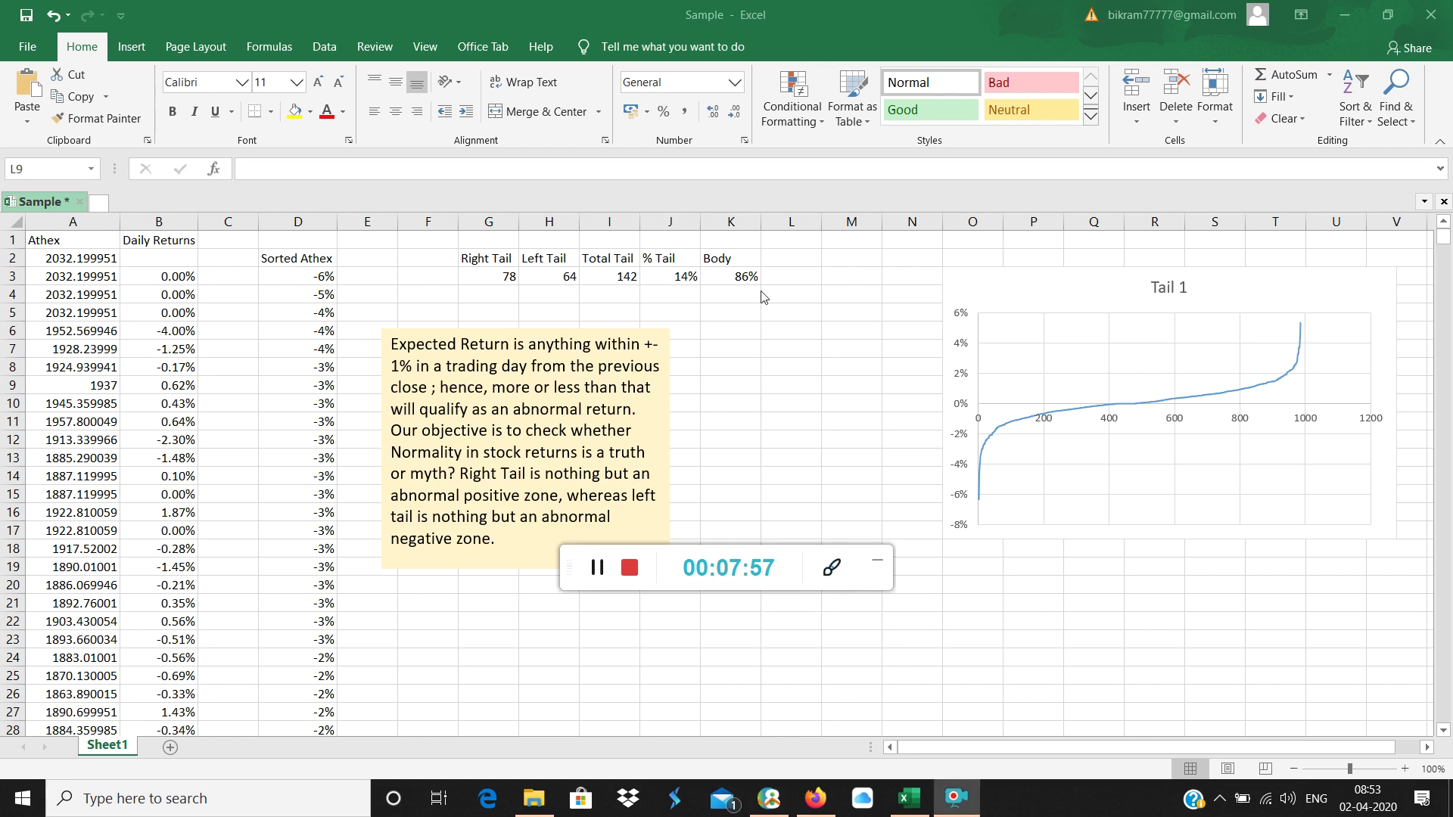
left_click(742, 276)
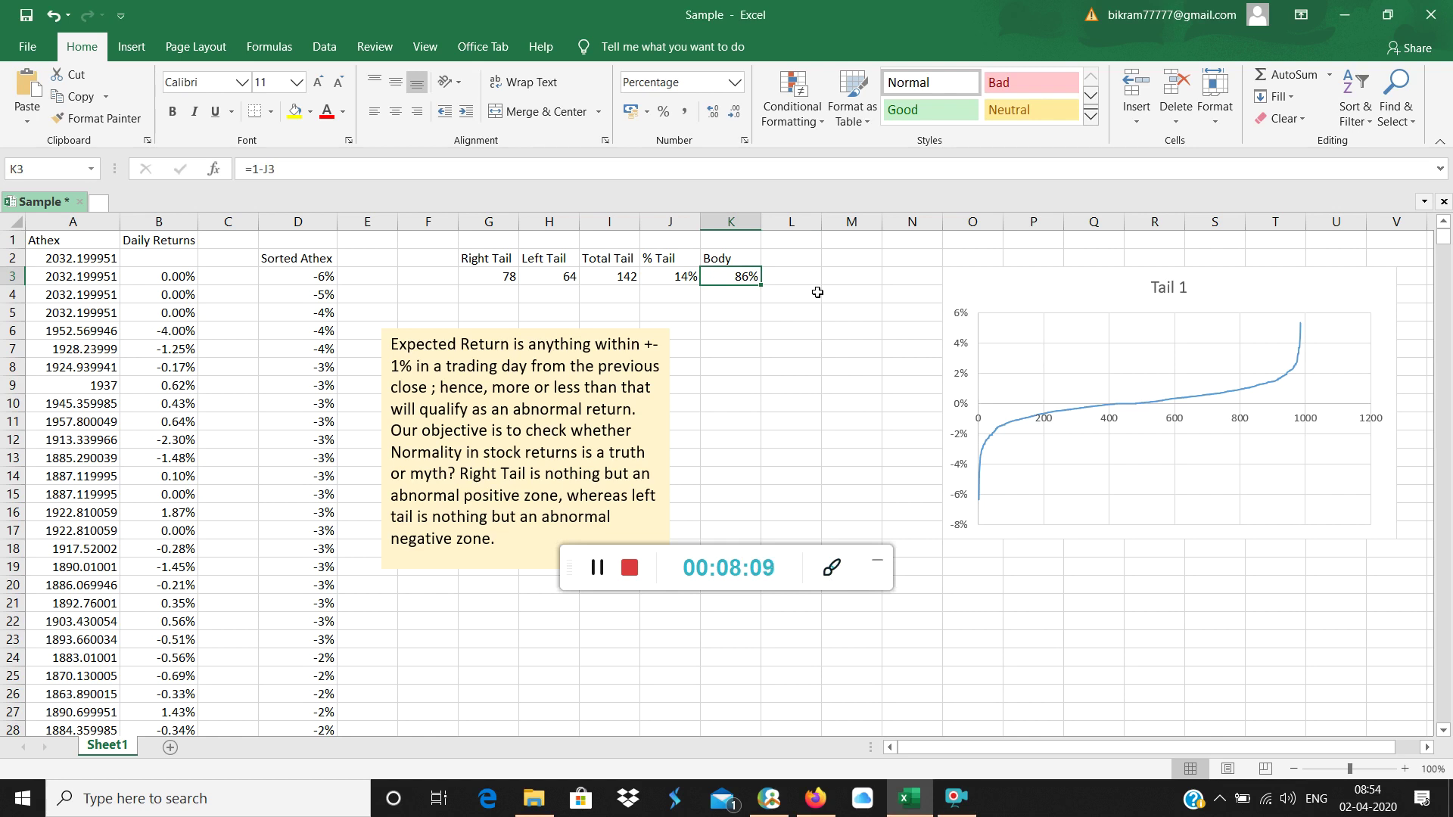
left_click(1082, 286)
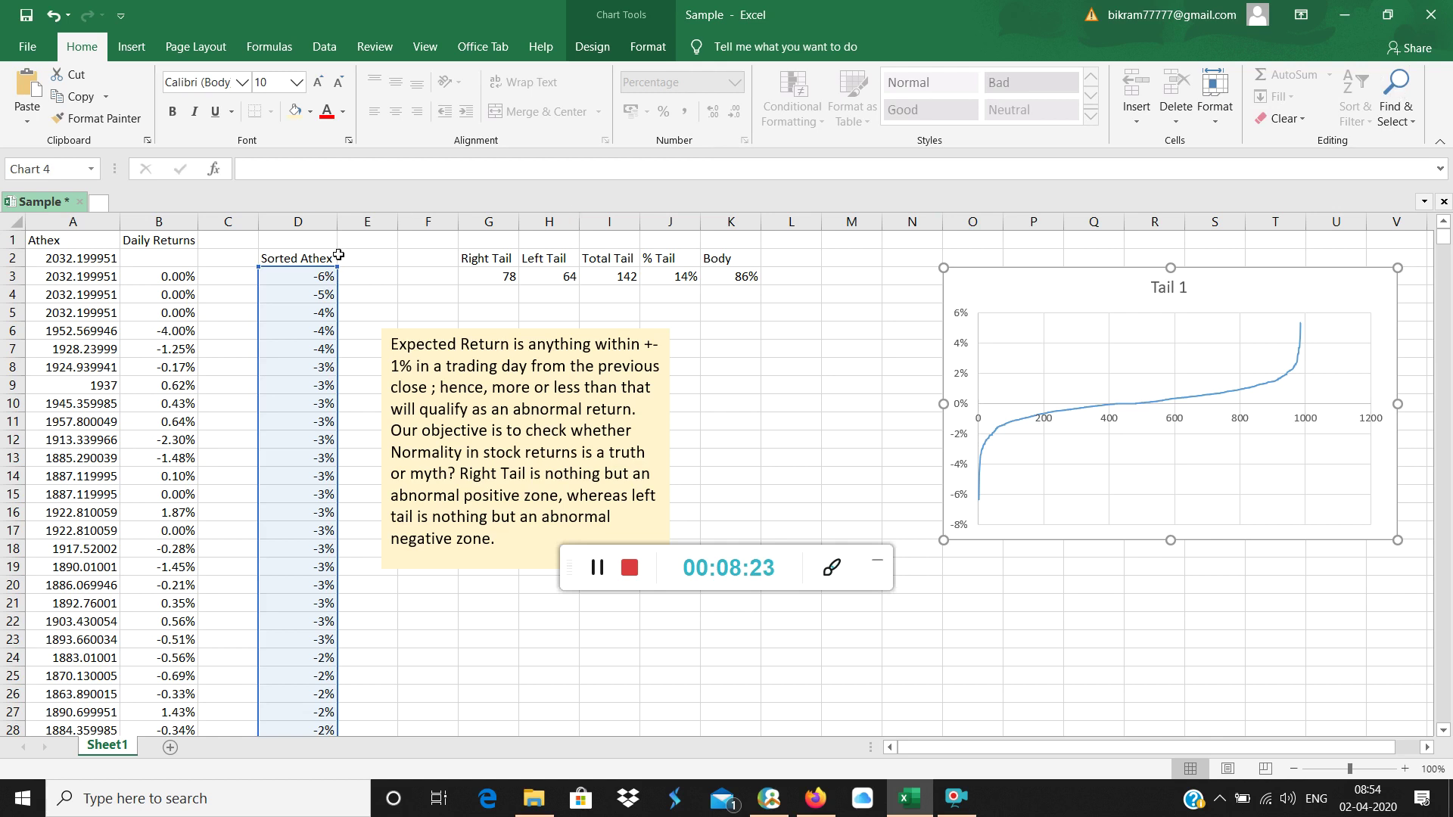
Step: Sort the Sorted Athex column from D3 down largest to smallest, so Tail 1 falls from 5% to -6%
left_click(855, 310)
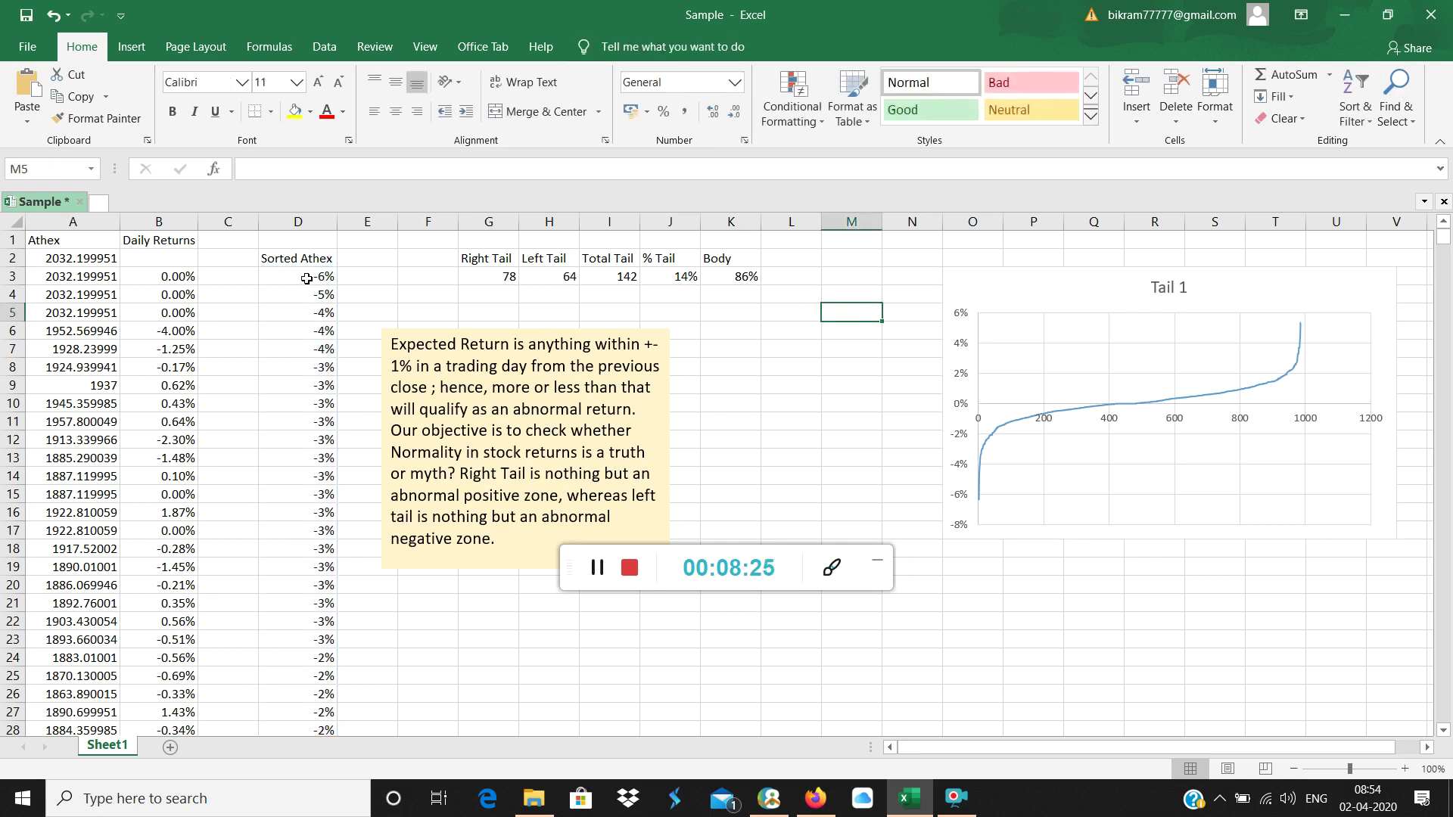
left_click(306, 279)
key("ctrl+shift+Down")
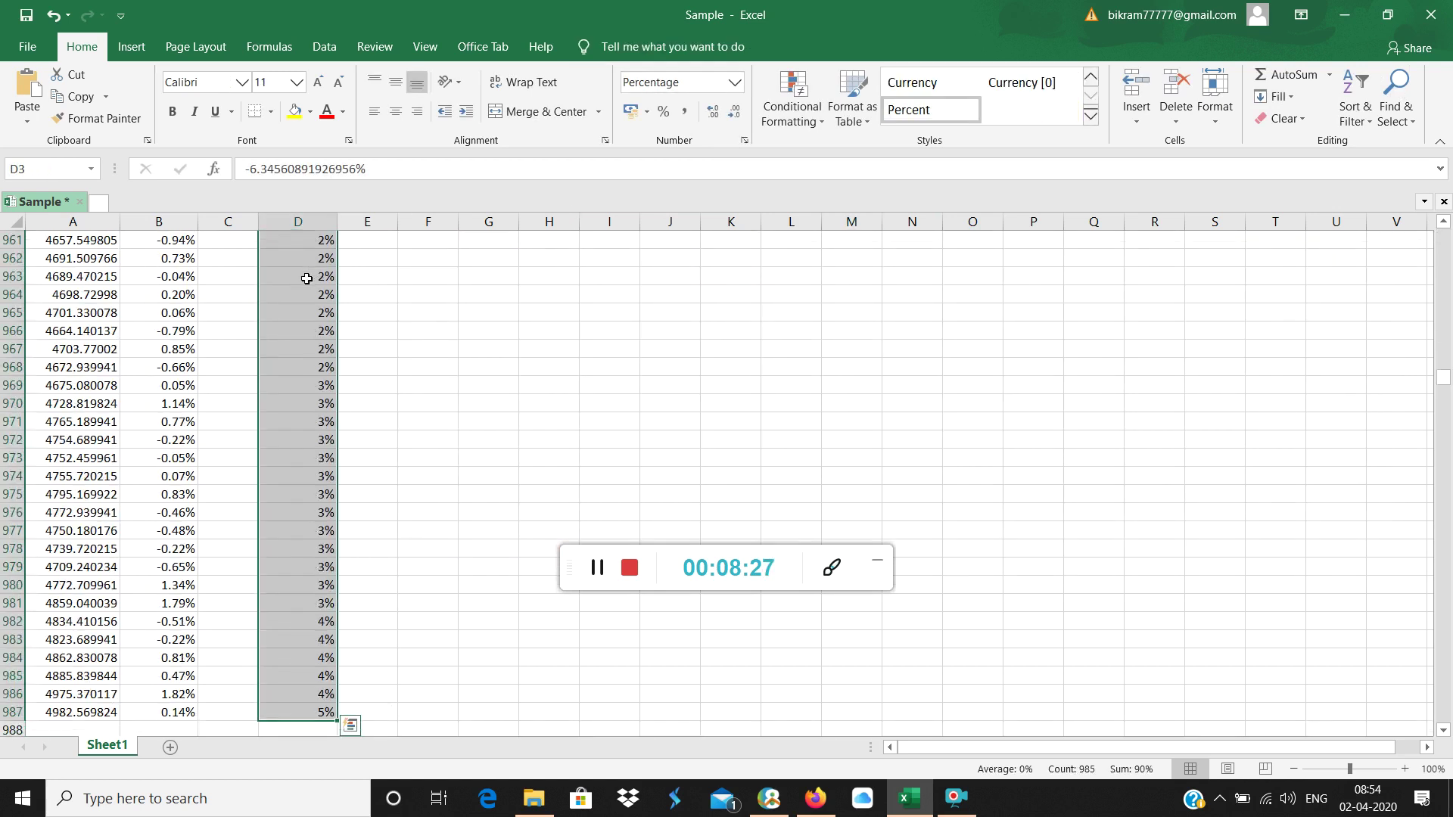
left_click(1354, 106)
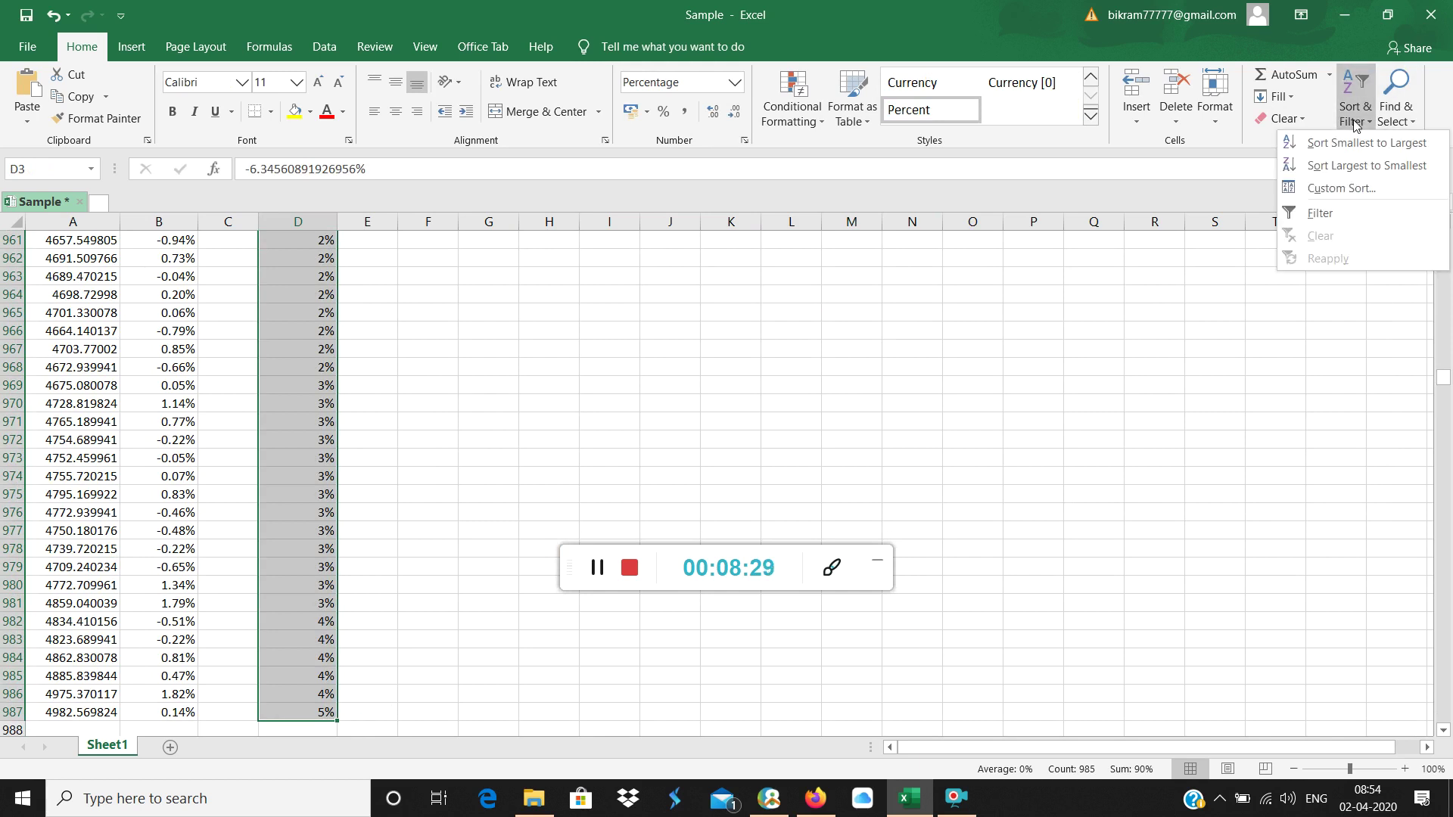
left_click(1364, 165)
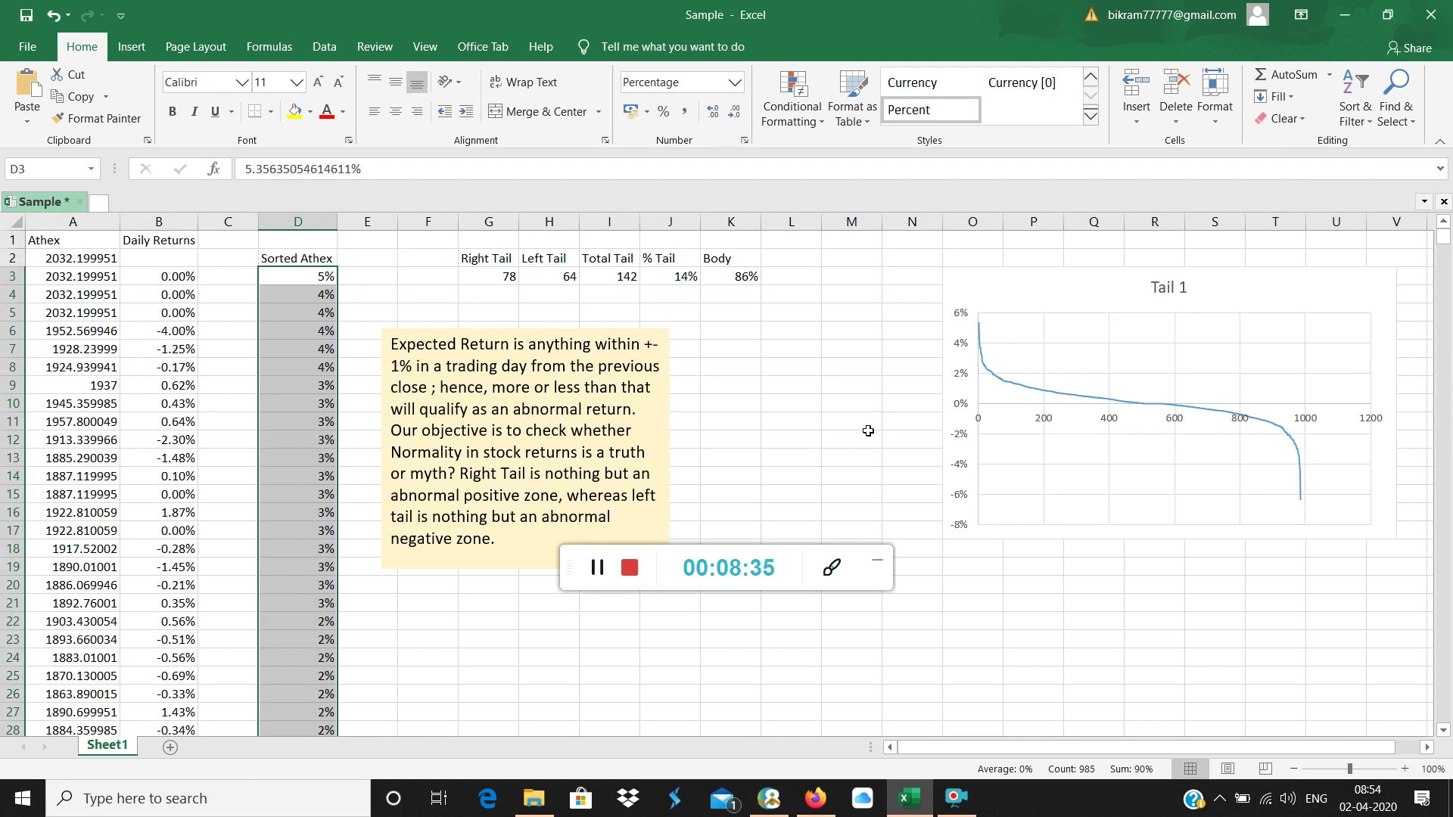
left_click(901, 384)
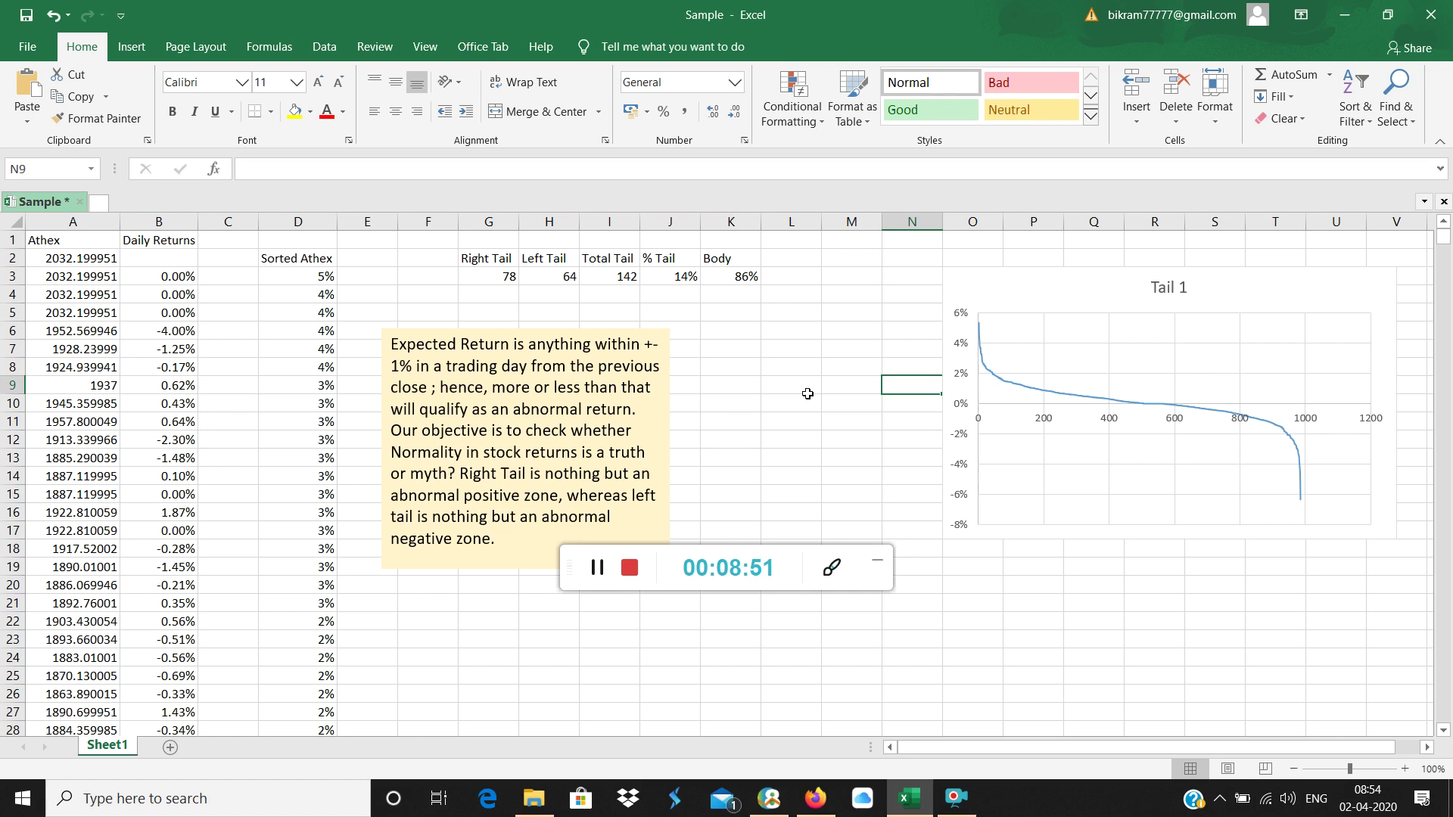
left_click(795, 437)
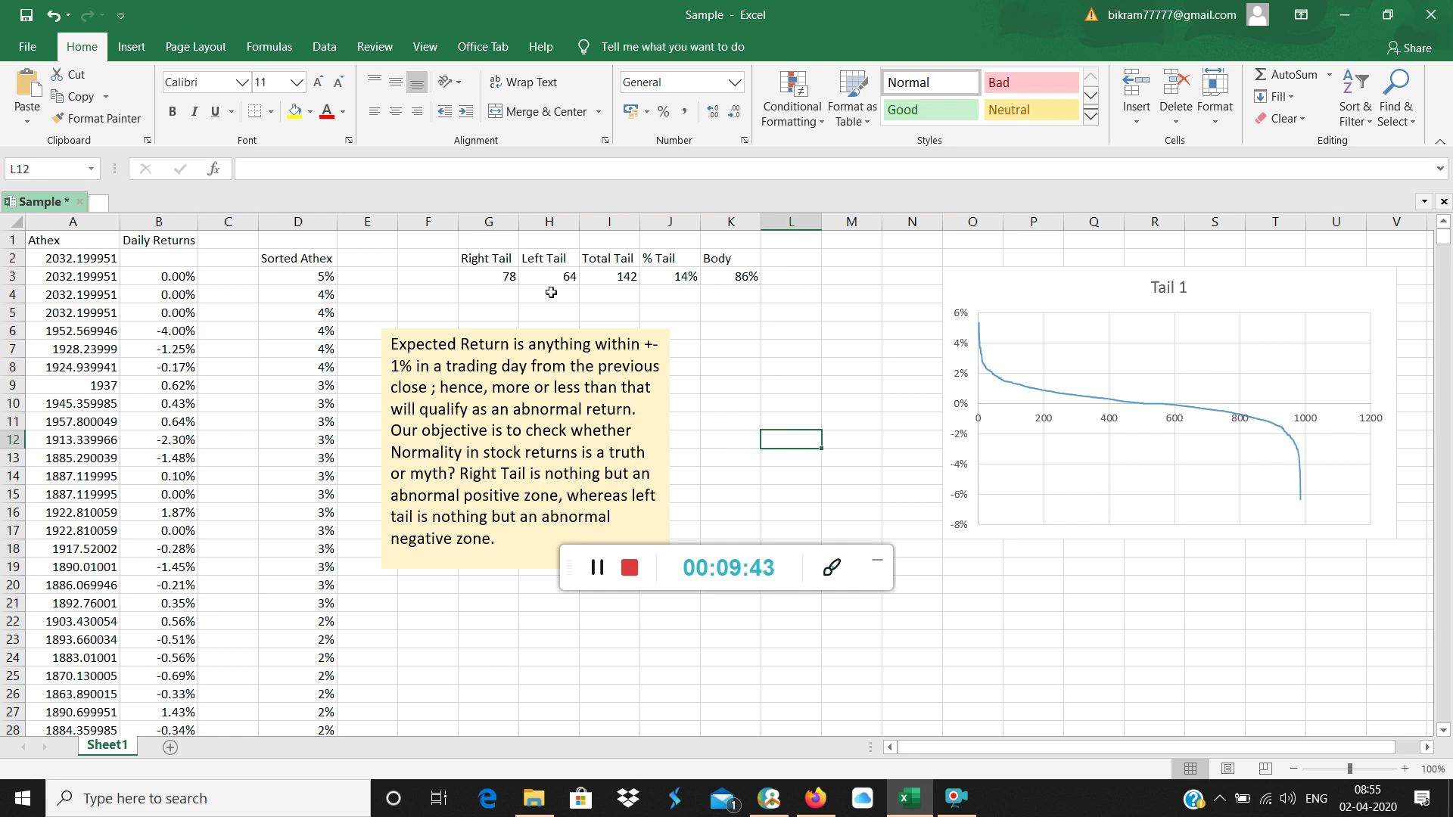
left_click(488, 275)
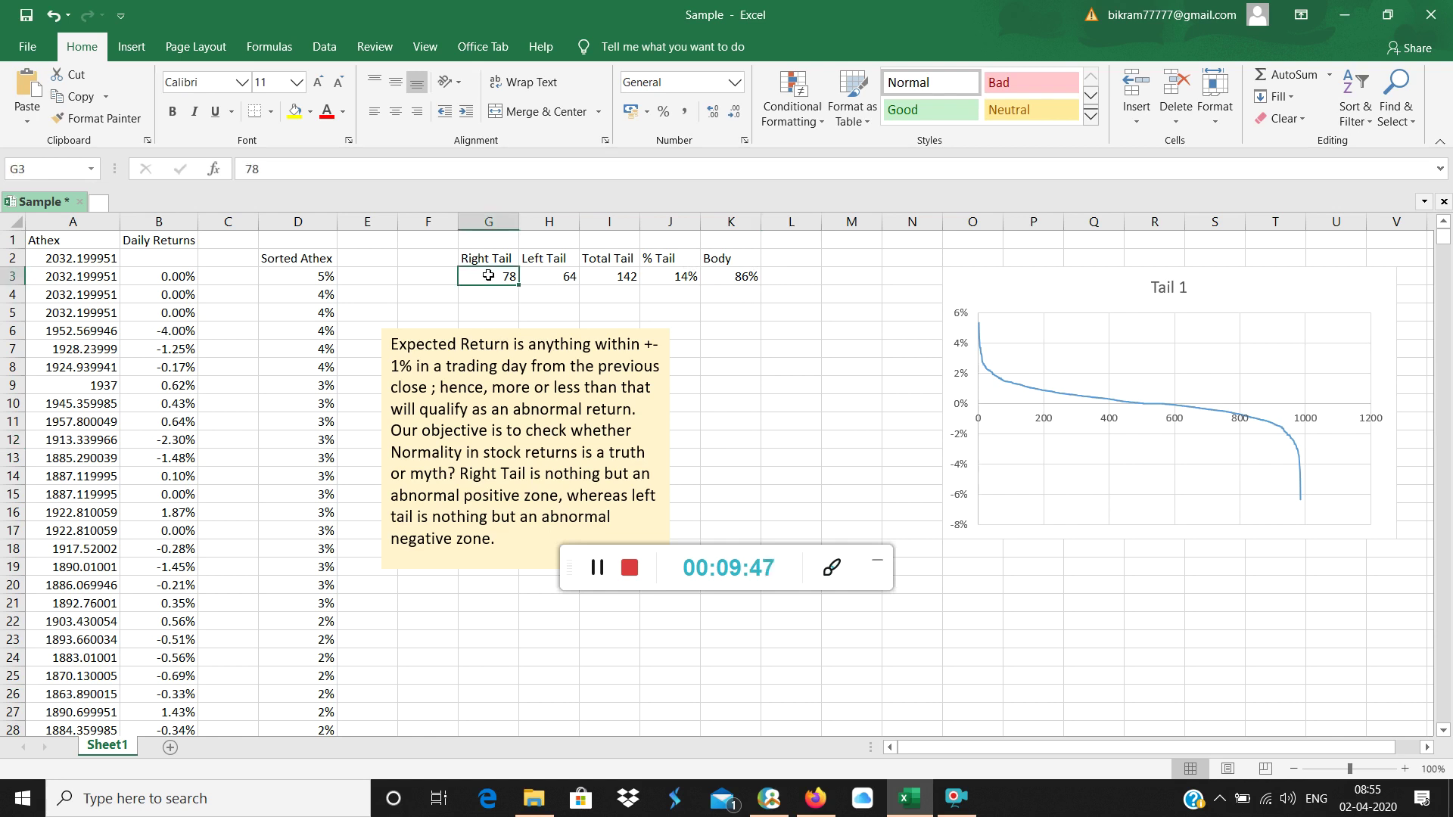
left_click(574, 278)
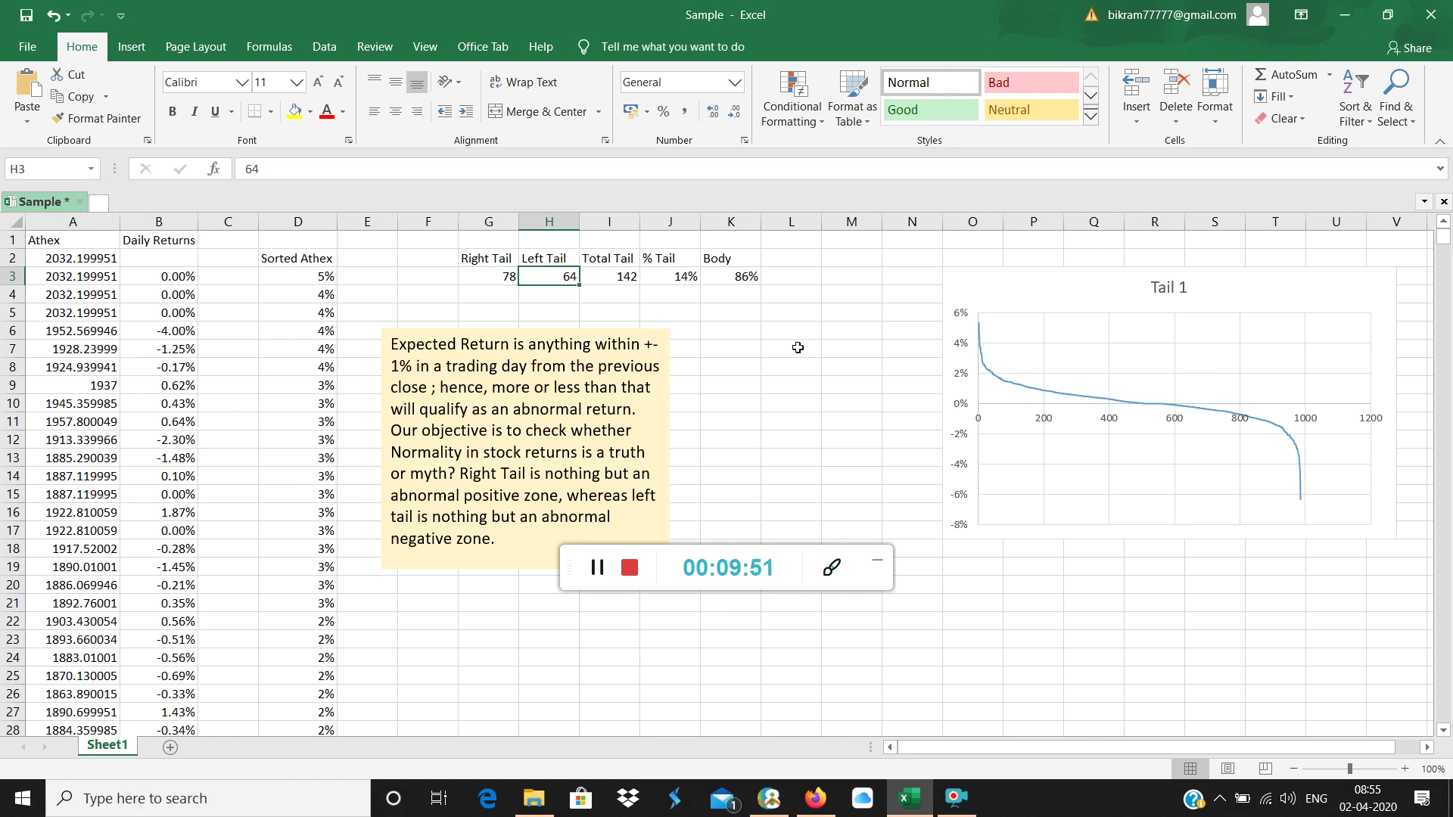
left_click(610, 282)
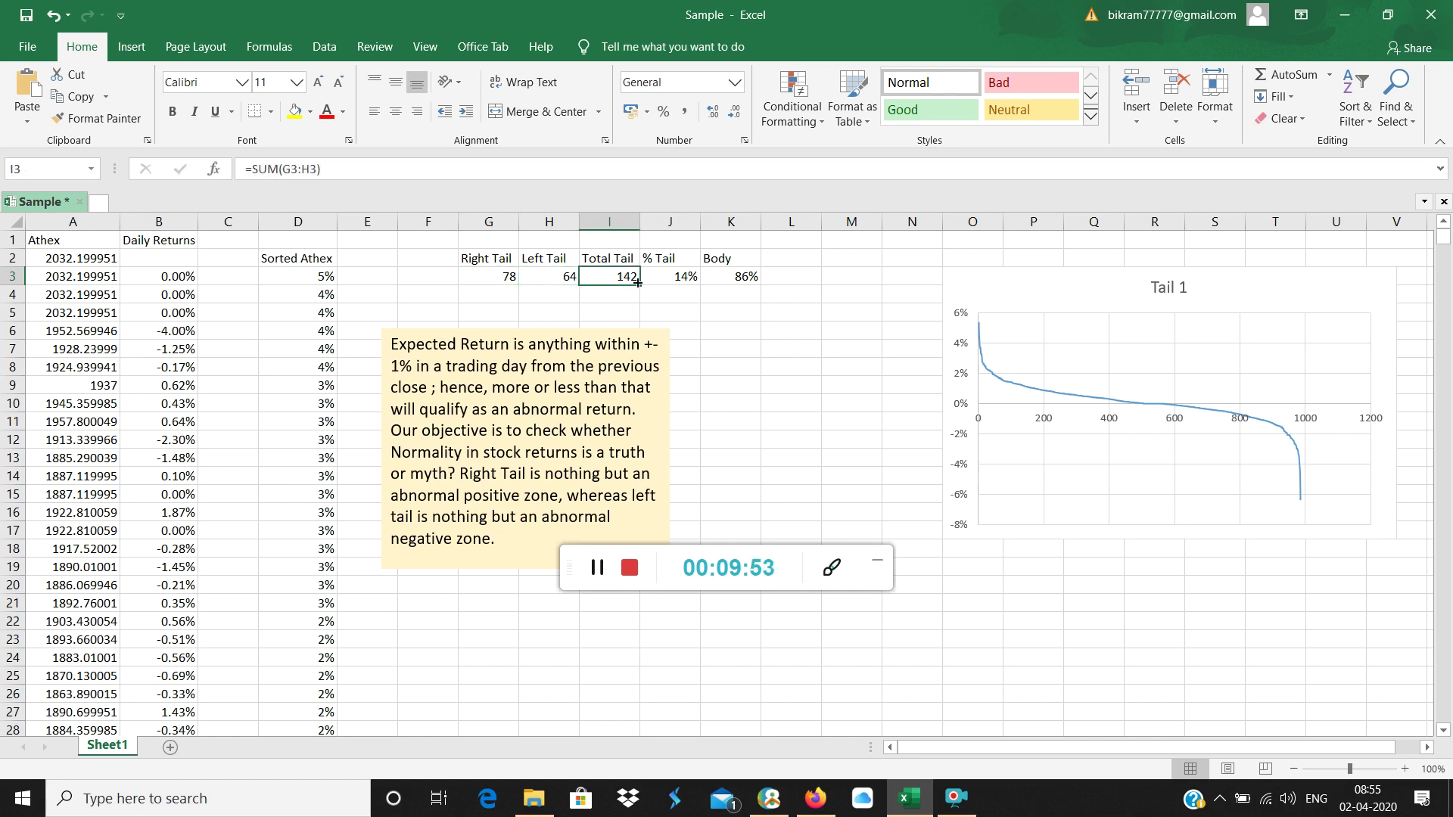
left_click(674, 275)
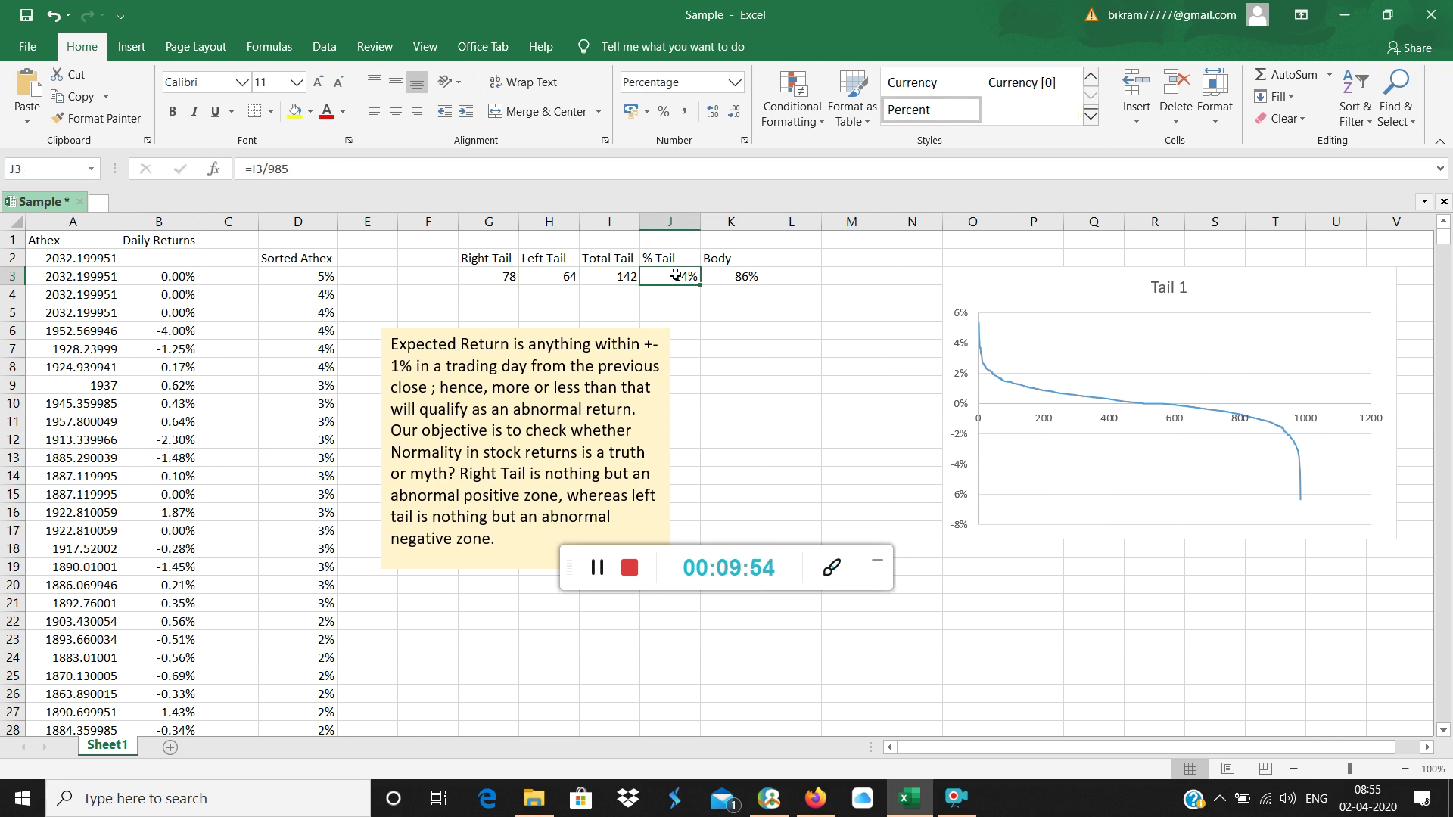
left_click(742, 278)
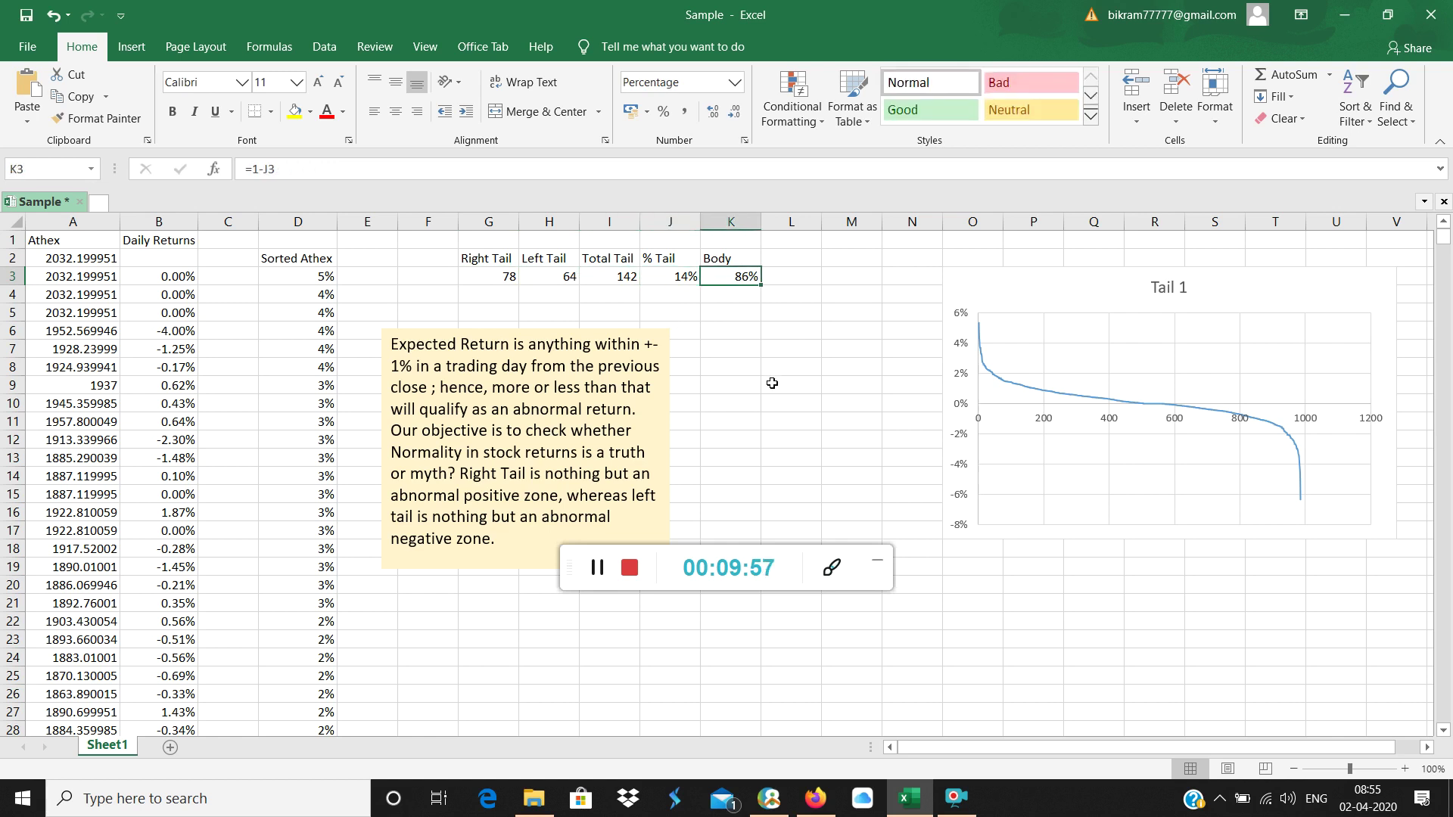